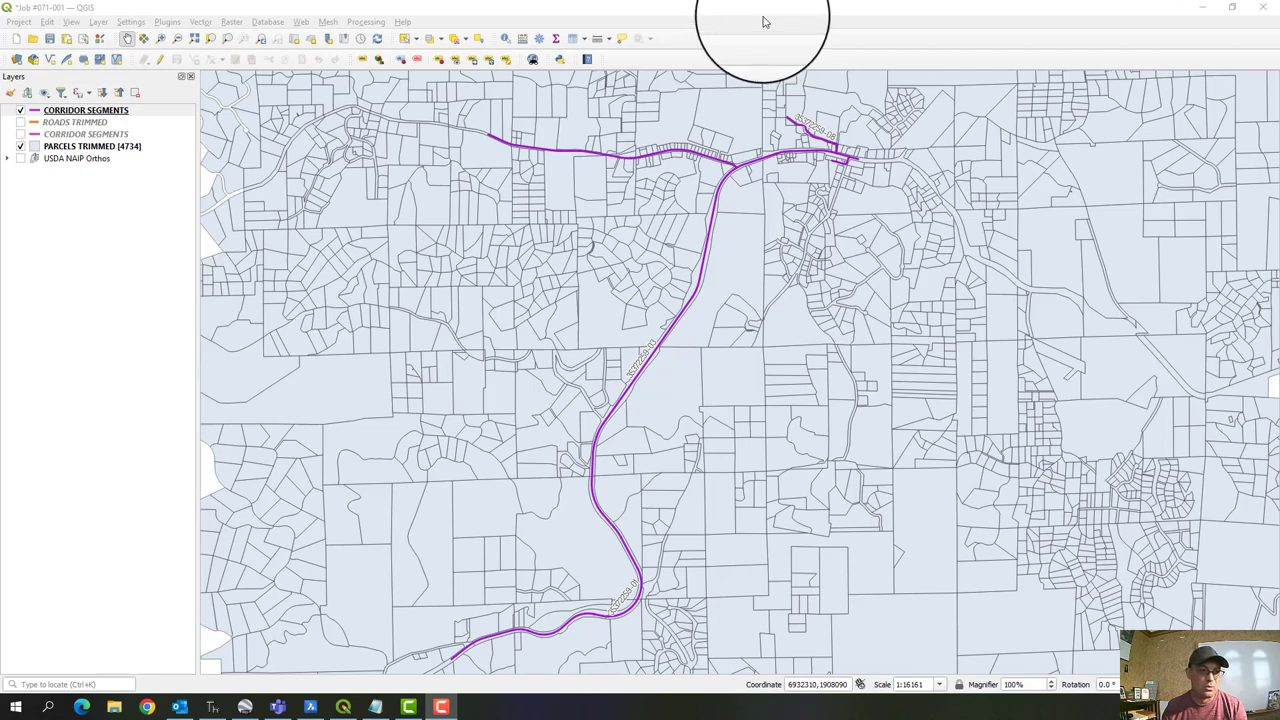
- Toggle the visible CORRIDOR SEGMENTS layer and the PARCELS TRIMMED layer off and back on to compare what each one shows
{"action": "left_click", "coordinate": [21, 111]}
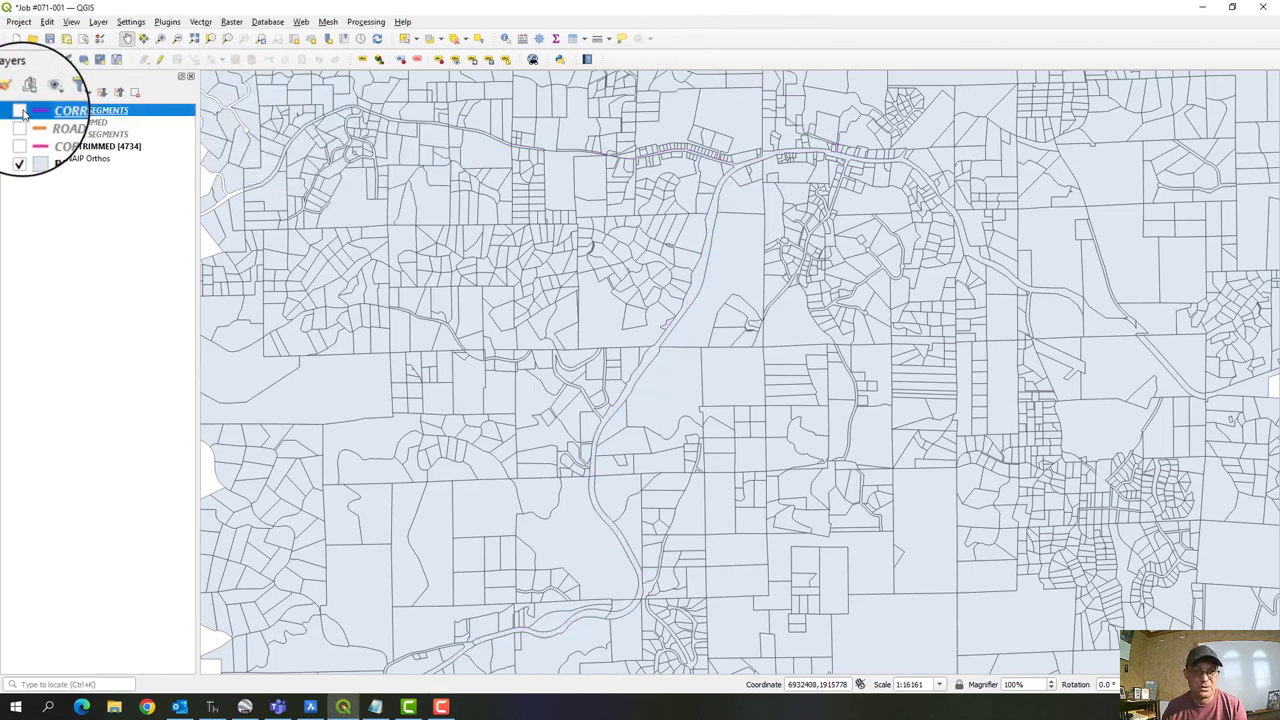
{"action": "left_click", "coordinate": [20, 111]}
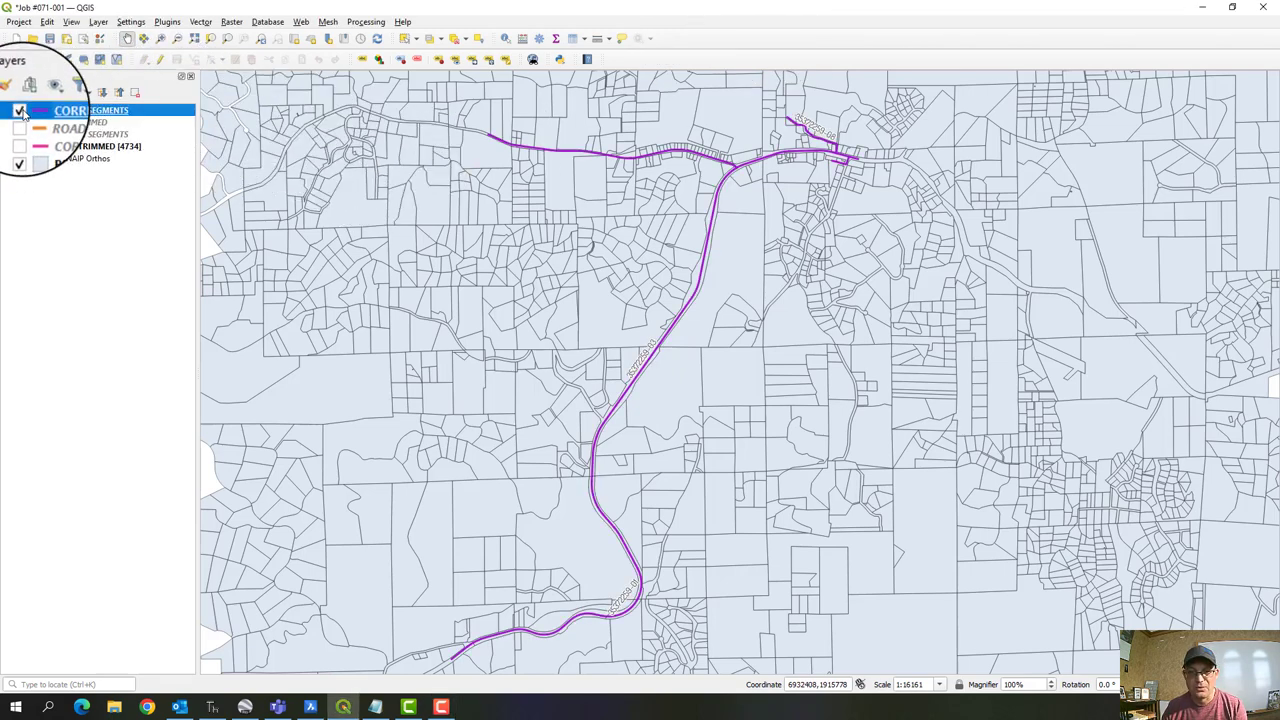
{"action": "left_click", "coordinate": [20, 111]}
{"action": "left_click", "coordinate": [20, 111]}
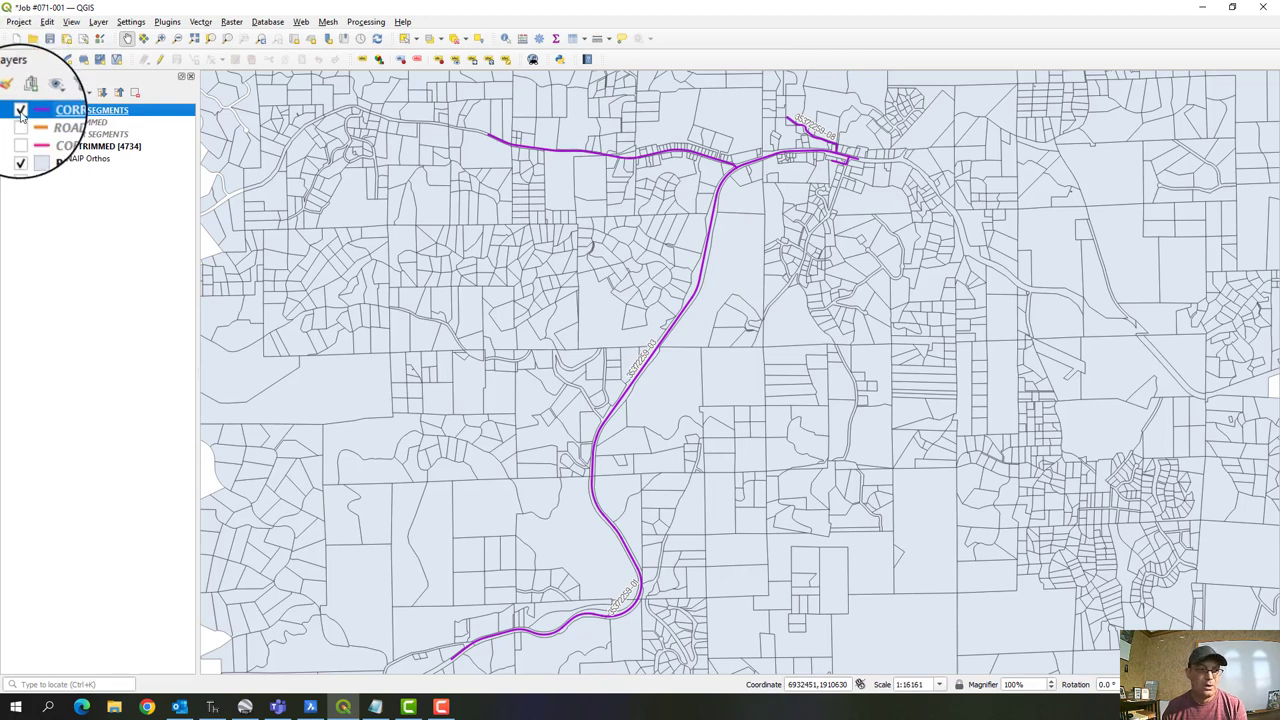
{"action": "left_click", "coordinate": [21, 150]}
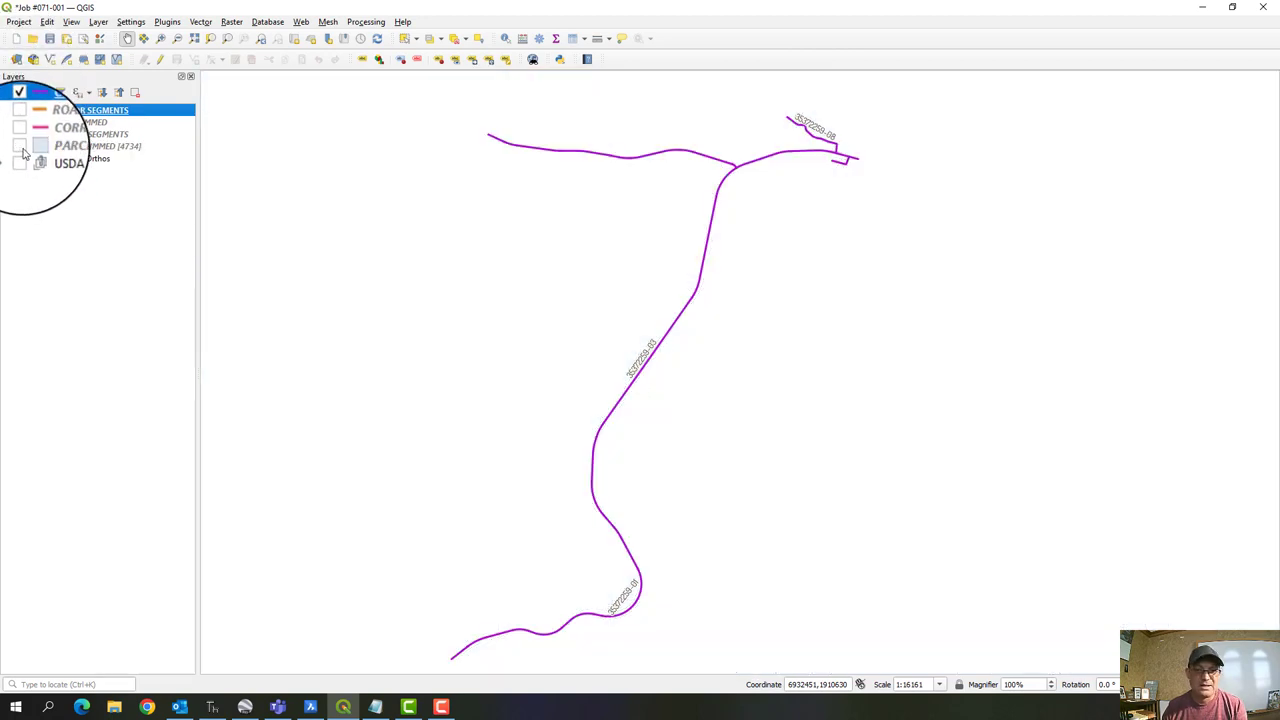
{"action": "left_click", "coordinate": [21, 147]}
- Examine the separate parcel areas and their corridor segments, then inspect the parcel boundaries and labels along the southern corridor closely
{"action": "scroll", "coordinate": [965, 355], "scroll_direction": "down", "scroll_amount": 2}
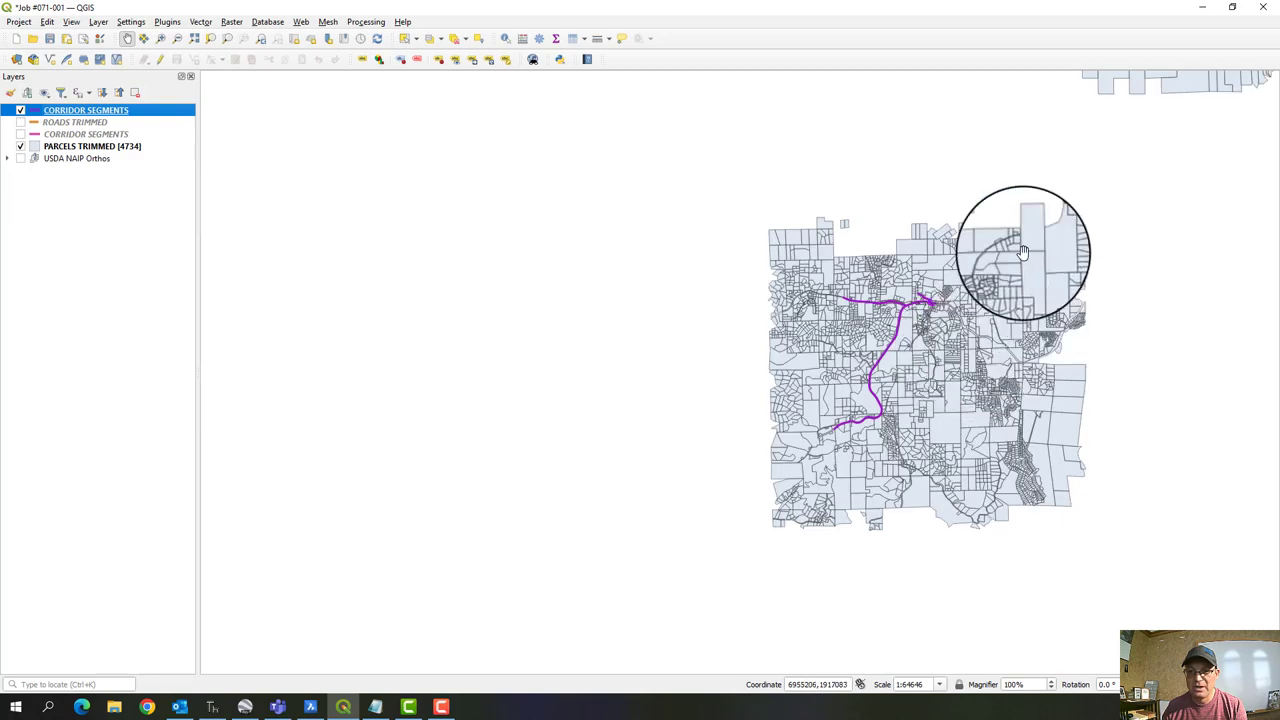
{"action": "left_click_drag", "start_coordinate": [1157, 409], "coordinate": [868, 496]}
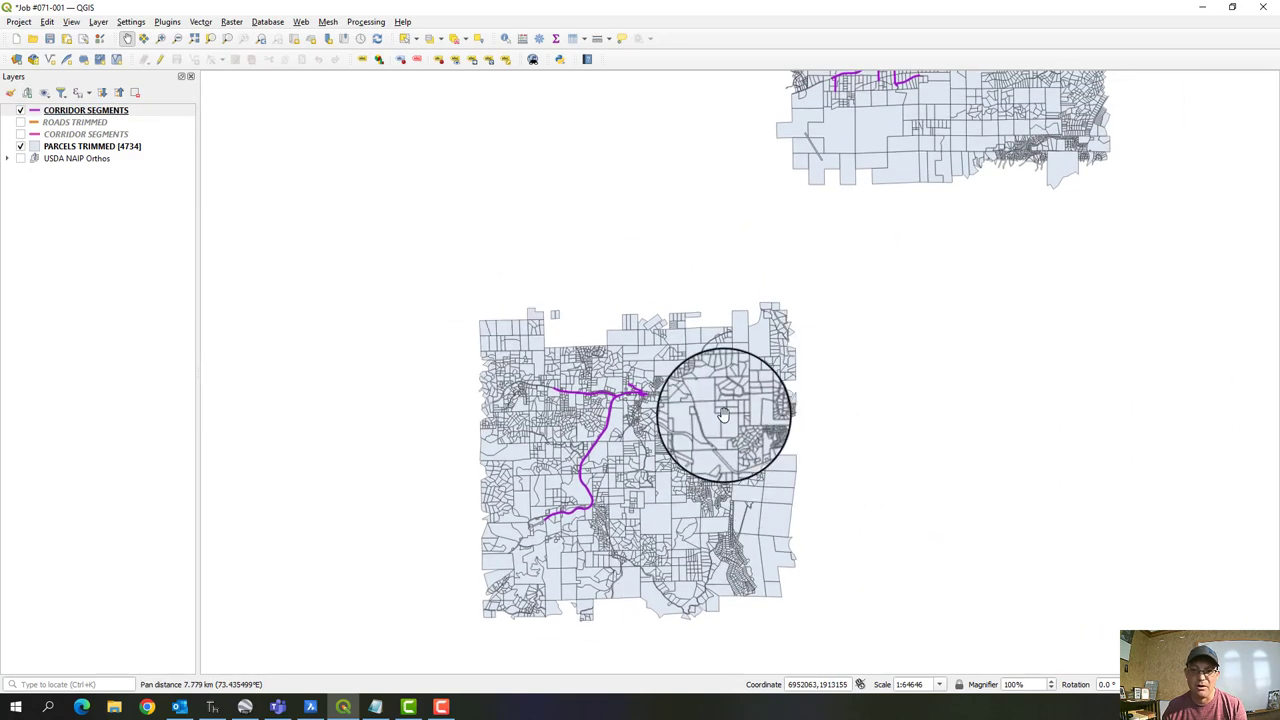
{"action": "scroll", "coordinate": [794, 331], "scroll_direction": "down", "scroll_amount": 3}
{"action": "scroll", "coordinate": [700, 443], "scroll_direction": "up", "scroll_amount": 2}
{"action": "scroll", "coordinate": [494, 443], "scroll_direction": "up", "scroll_amount": 2}
{"action": "left_click_drag", "start_coordinate": [494, 443], "coordinate": [863, 294]}
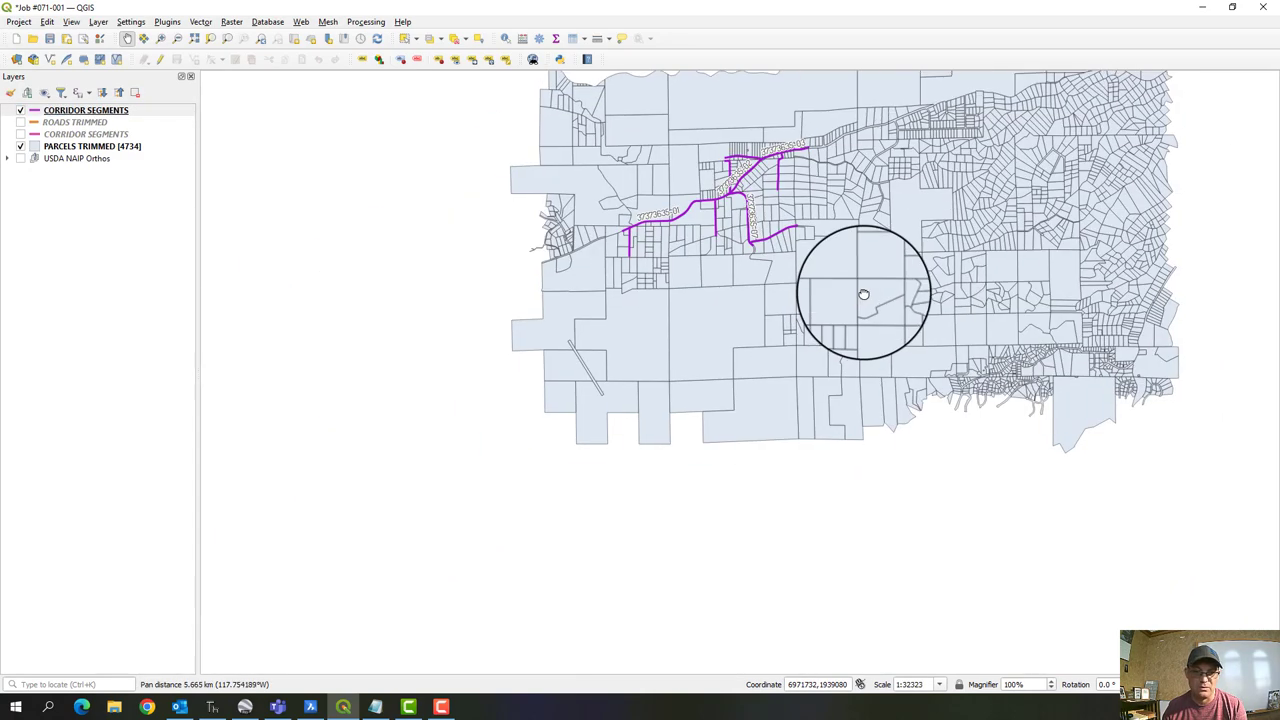
{"action": "left_click_drag", "start_coordinate": [623, 517], "coordinate": [1017, 51]}
{"action": "scroll", "coordinate": [454, 369], "scroll_direction": "up", "scroll_amount": 1}
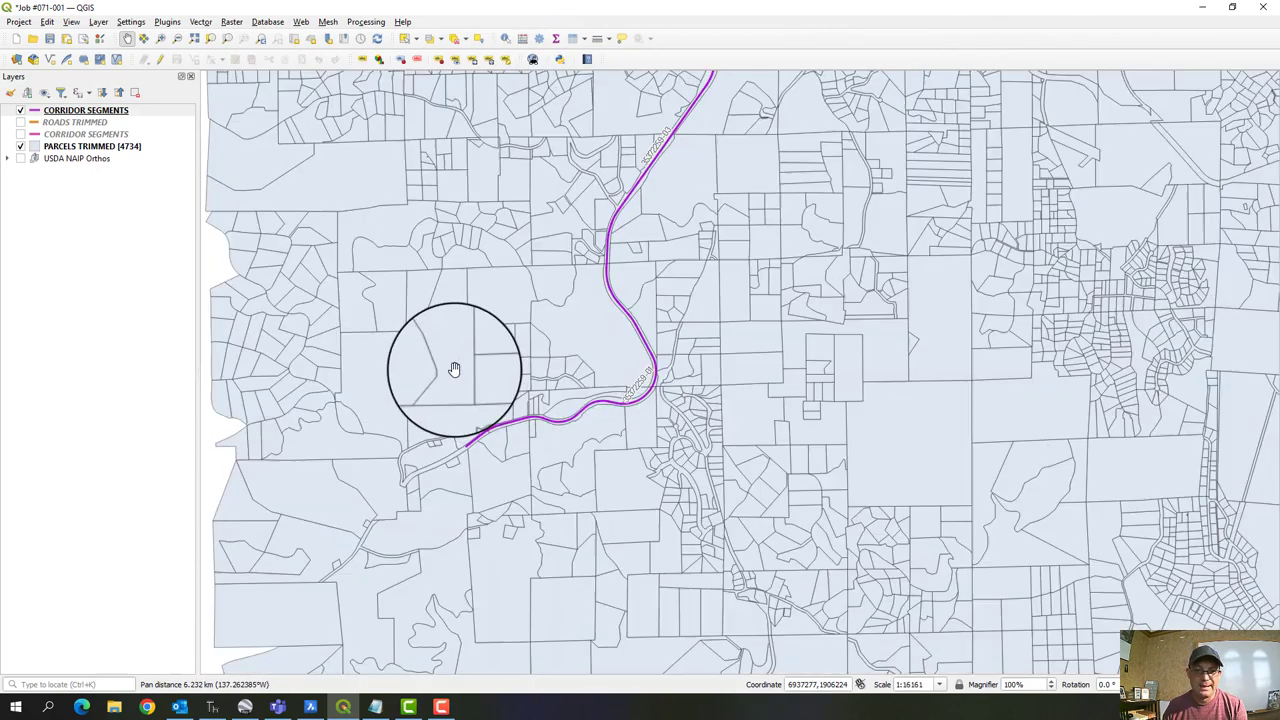
{"action": "scroll", "coordinate": [454, 369], "scroll_direction": "up", "scroll_amount": 1}
{"action": "scroll", "coordinate": [686, 381], "scroll_direction": "up", "scroll_amount": 1}
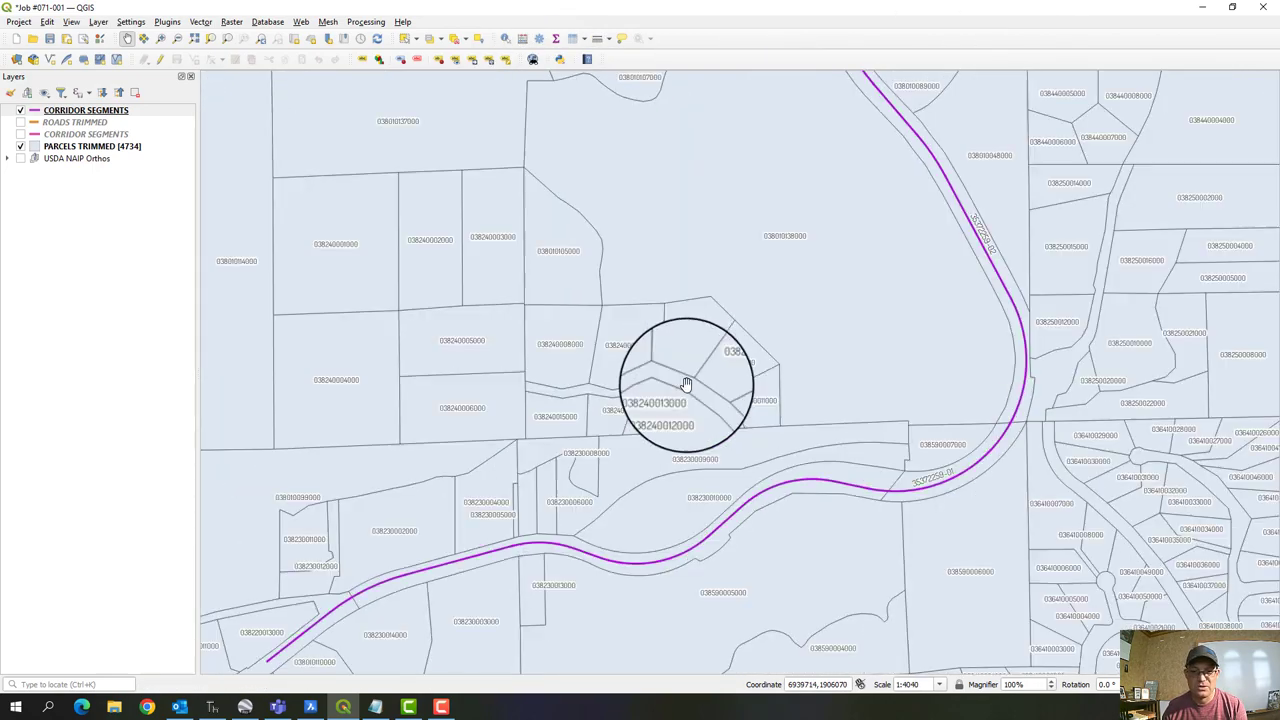
{"action": "scroll", "coordinate": [686, 381], "scroll_direction": "up", "scroll_amount": 1}
{"action": "left_click_drag", "start_coordinate": [735, 495], "coordinate": [800, 270]}
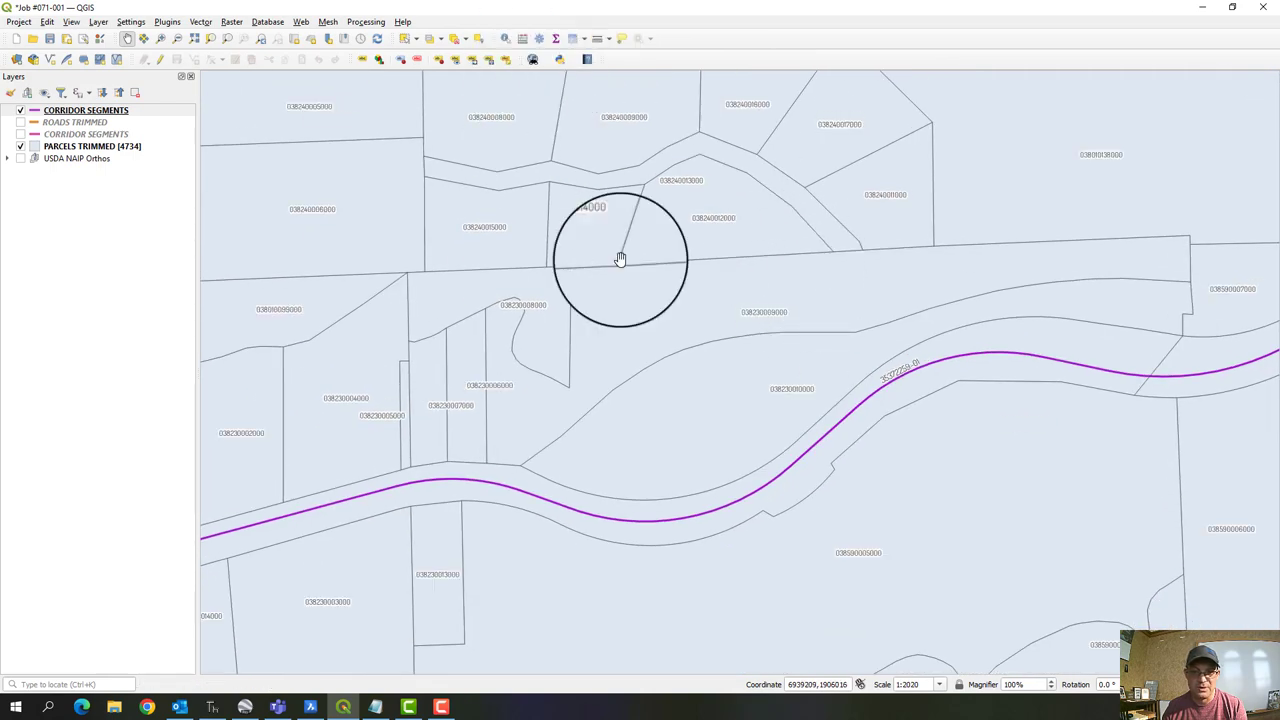
{"action": "left_click_drag", "start_coordinate": [545, 441], "coordinate": [500, 451]}
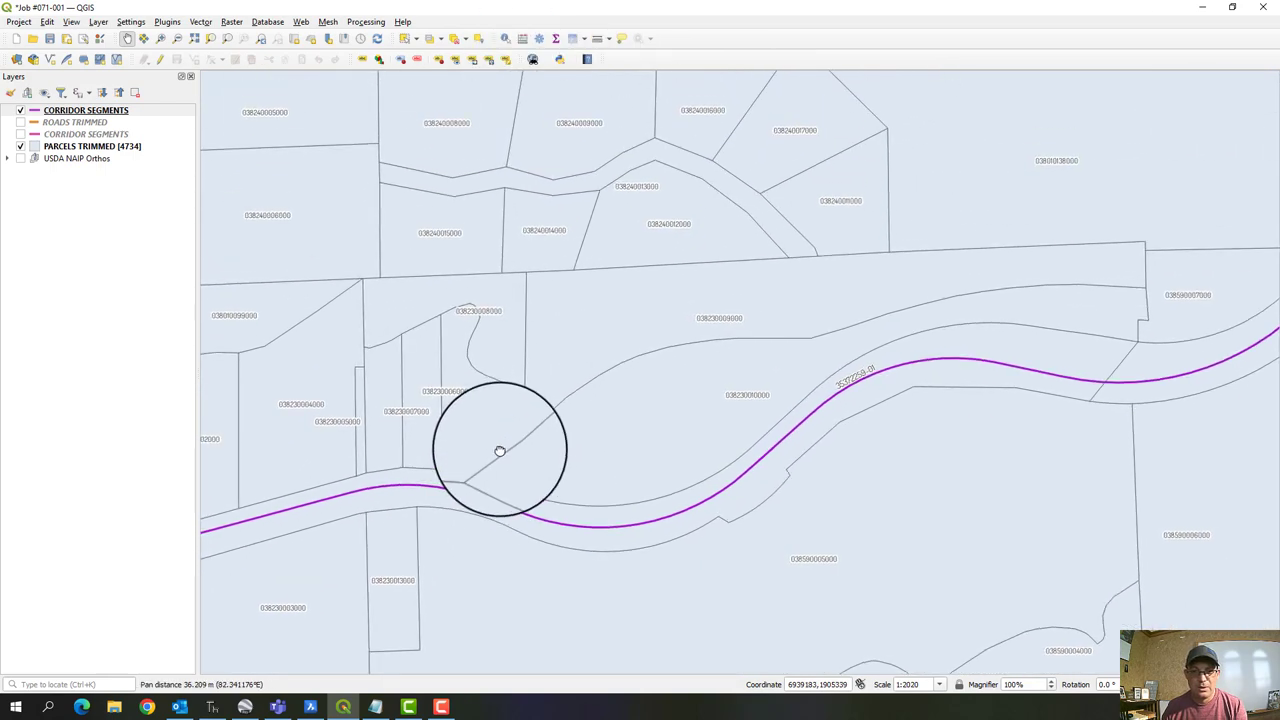
- Show the USDA NAIP Orthos imagery, inspect the aerial view along the corridor, and hide the imagery again
{"action": "left_click", "coordinate": [20, 158]}
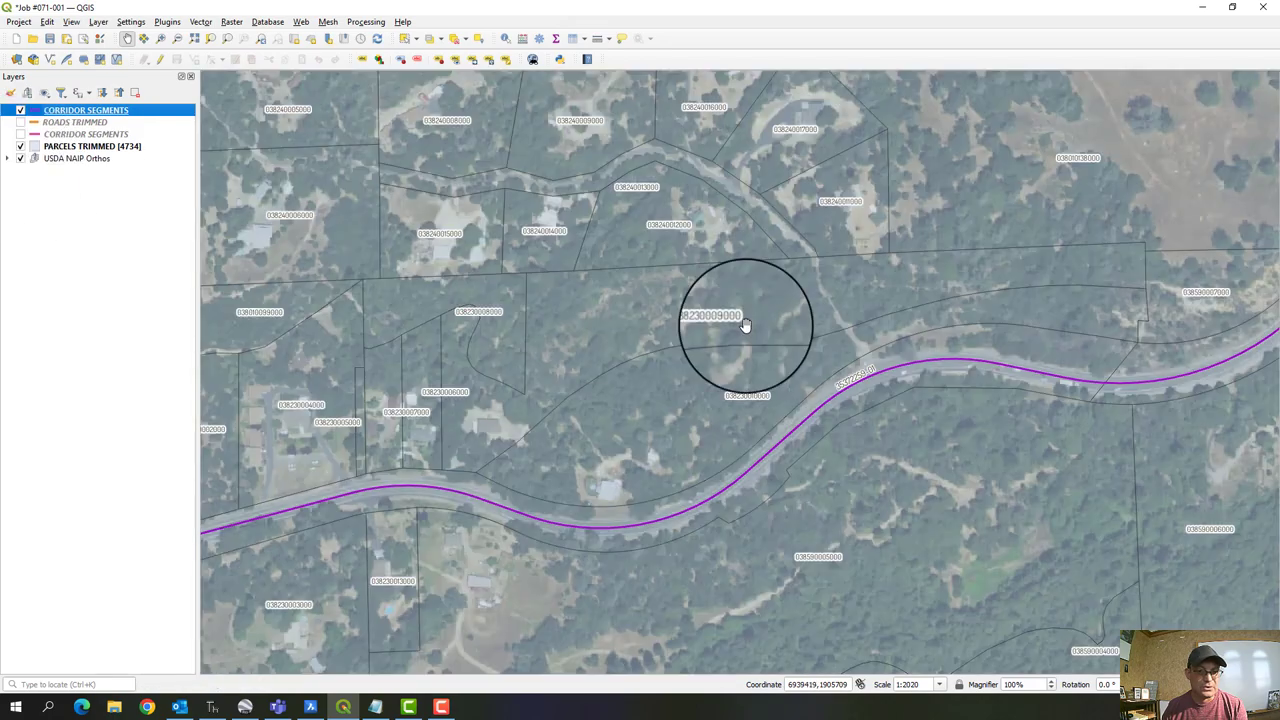
{"action": "mouse_move", "coordinate": [749, 323]}
{"action": "left_mouse_down"}
{"action": "mouse_move", "coordinate": [714, 494]}
{"action": "mouse_move", "coordinate": [763, 214]}
{"action": "mouse_move", "coordinate": [697, 387]}
{"action": "left_mouse_up"}
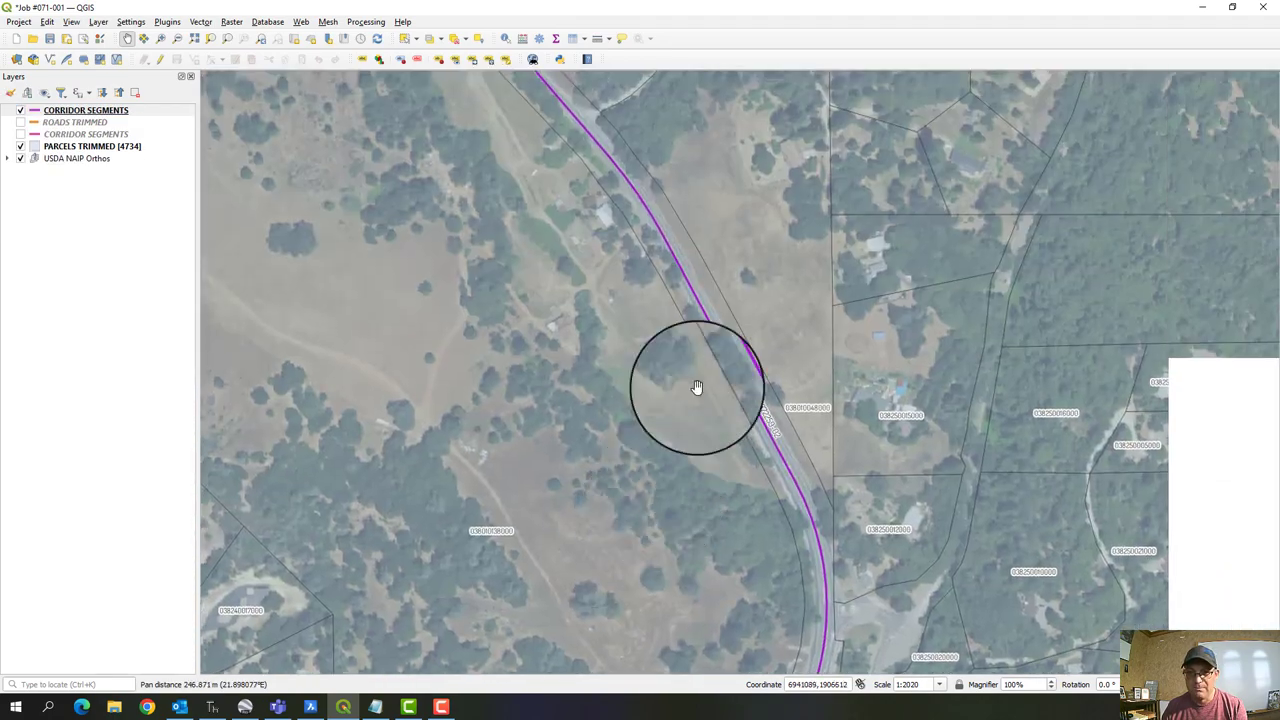
{"action": "scroll", "coordinate": [740, 249], "scroll_direction": "down", "scroll_amount": 1}
{"action": "left_click_drag", "start_coordinate": [740, 249], "coordinate": [771, 537]}
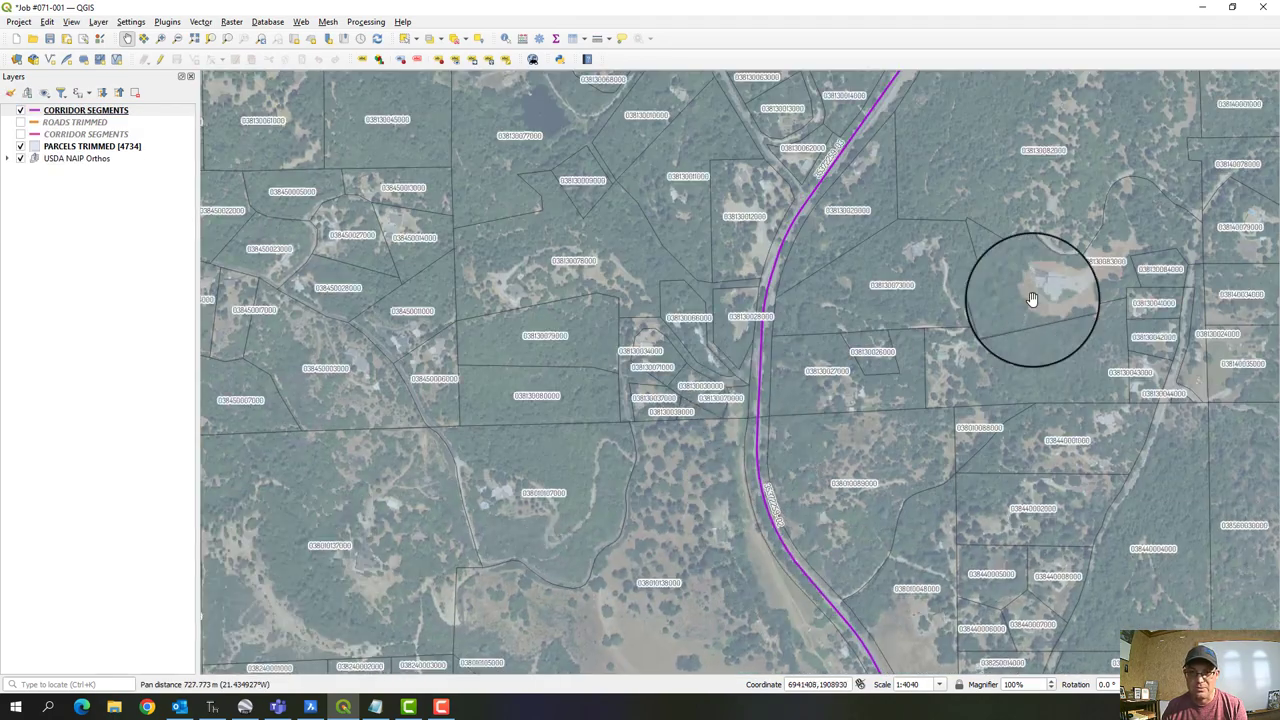
{"action": "left_click_drag", "start_coordinate": [991, 591], "coordinate": [881, 133]}
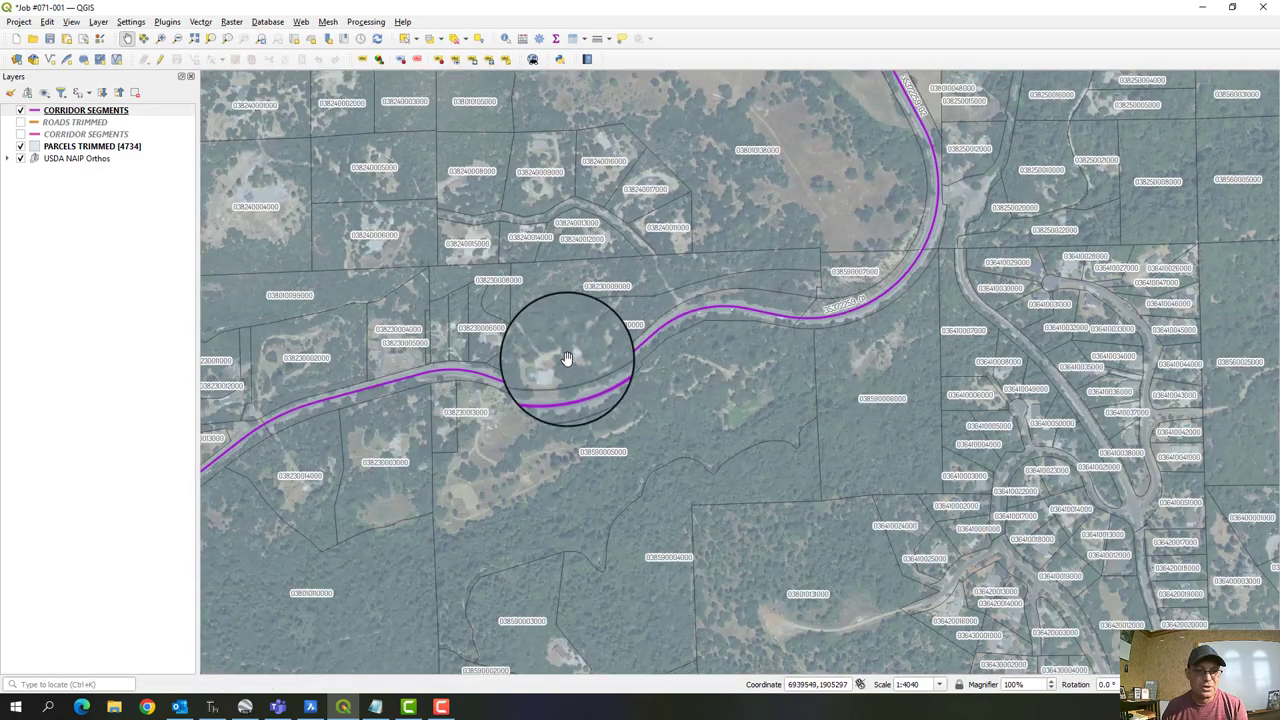
{"action": "left_click", "coordinate": [21, 158]}
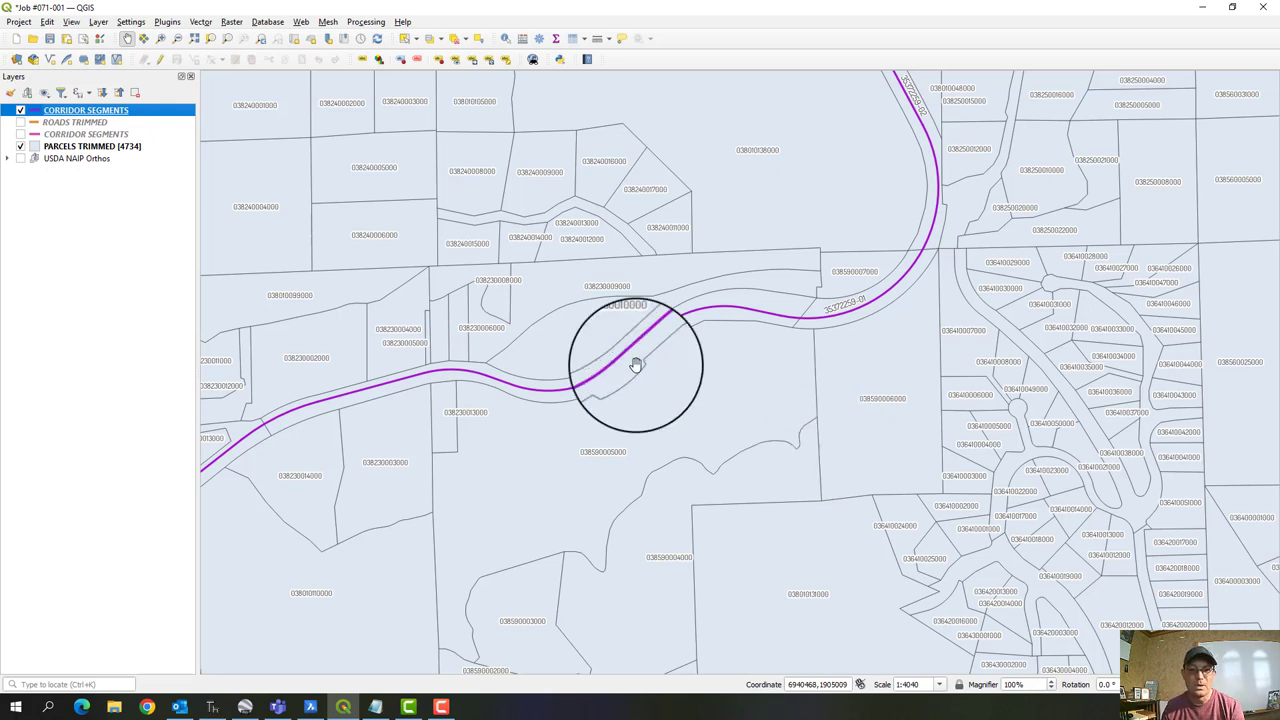
- Open the attribute table of the PARCELS TRIMMED layer and enlarge its window to browse the parcel records
{"action": "left_click", "coordinate": [100, 147]}
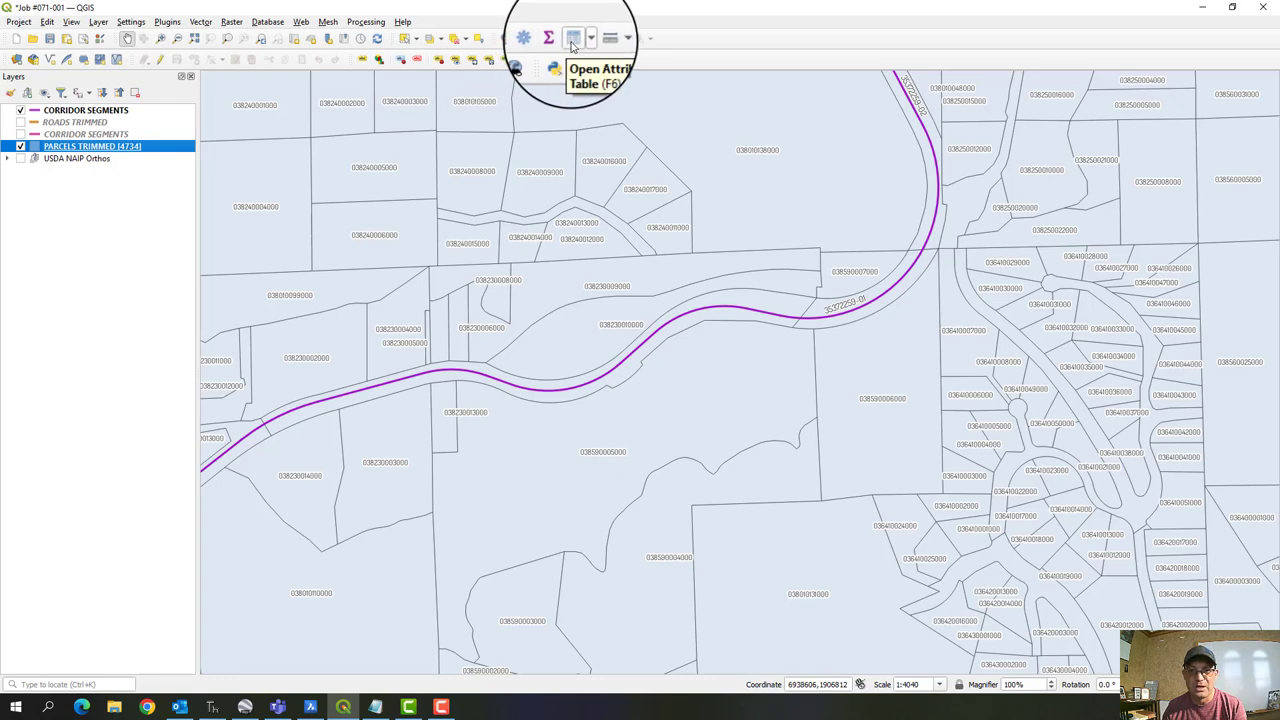
{"action": "left_click", "coordinate": [572, 45]}
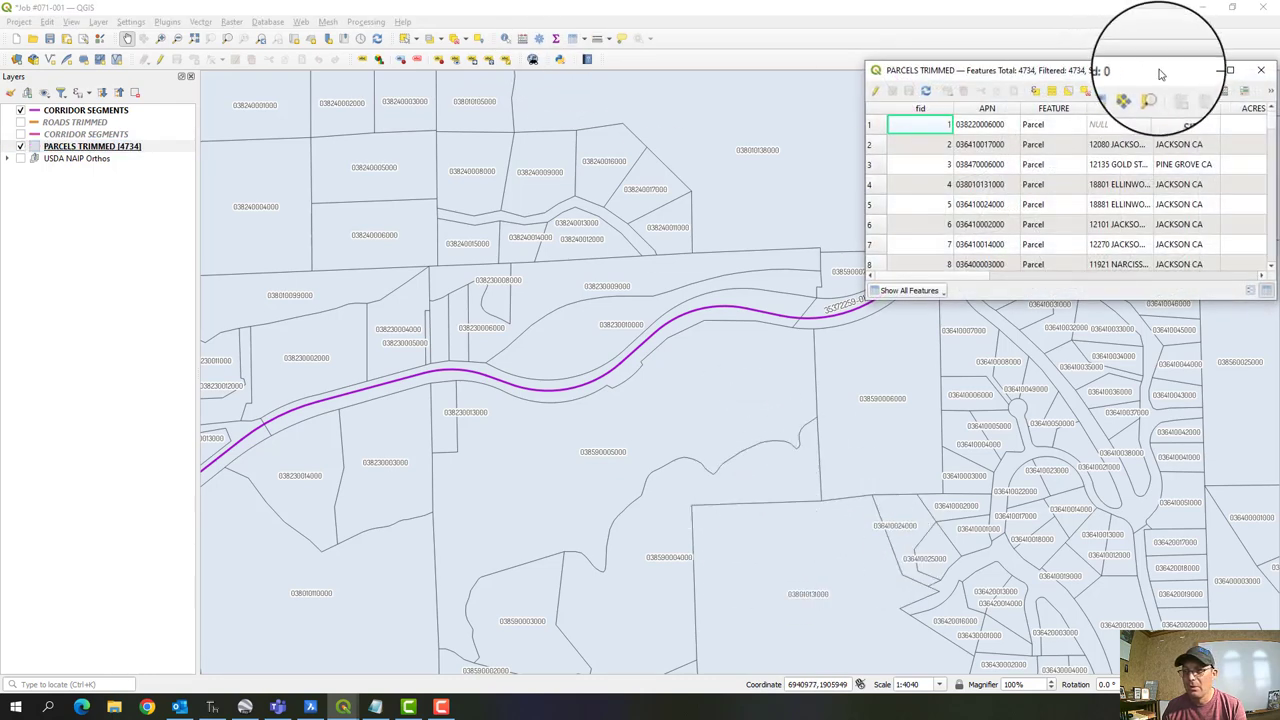
{"action": "left_click_drag", "start_coordinate": [1157, 75], "coordinate": [763, 128]}
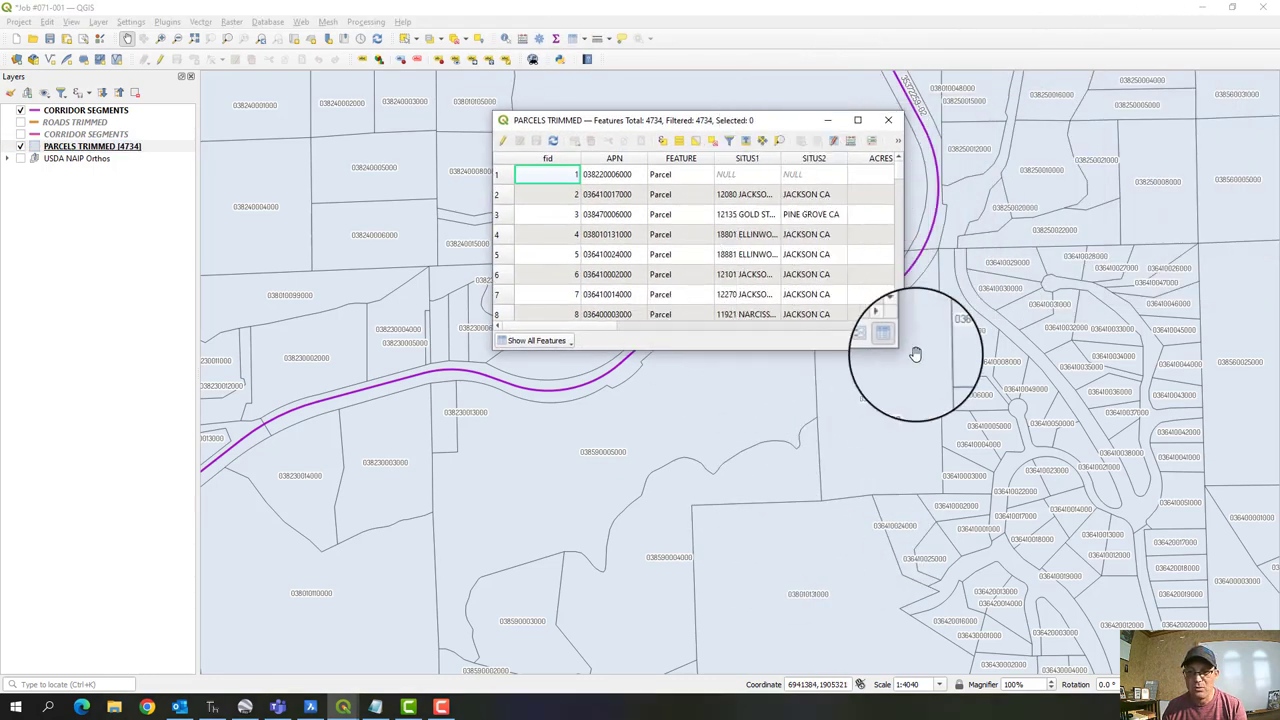
{"action": "left_click_drag", "start_coordinate": [901, 351], "coordinate": [1200, 578]}
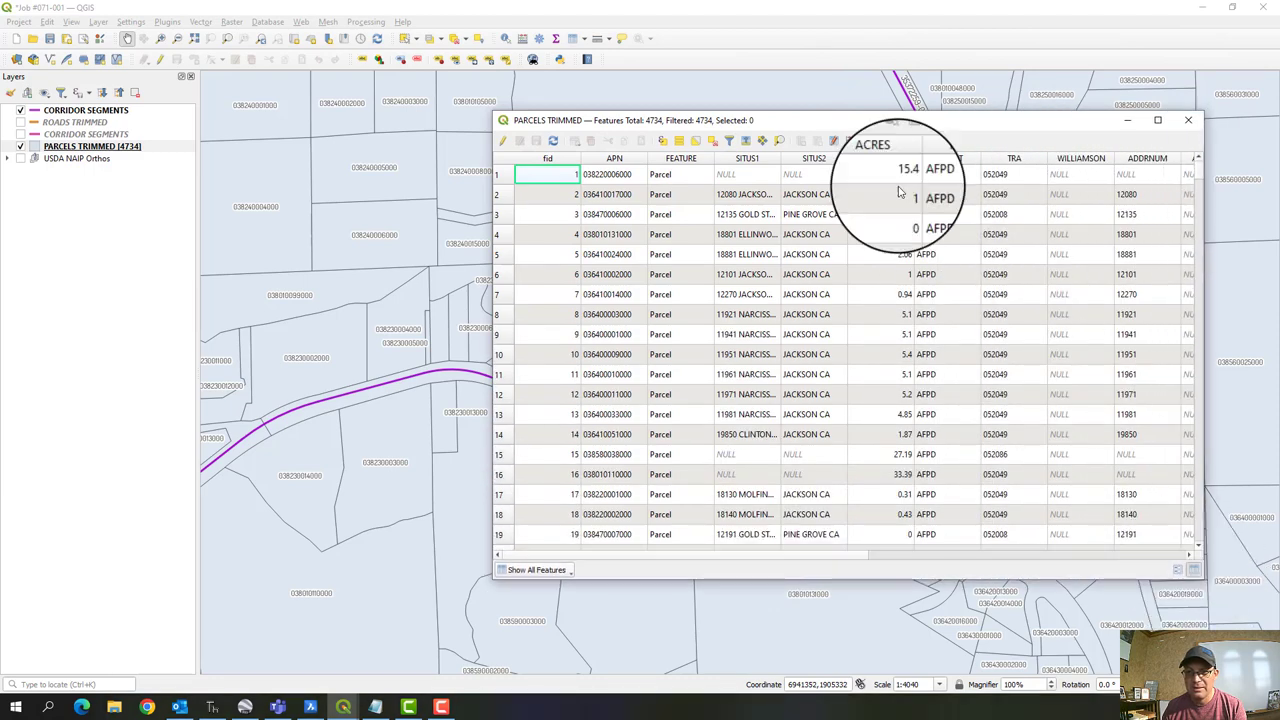
{"action": "left_click_drag", "start_coordinate": [884, 125], "coordinate": [609, 89]}
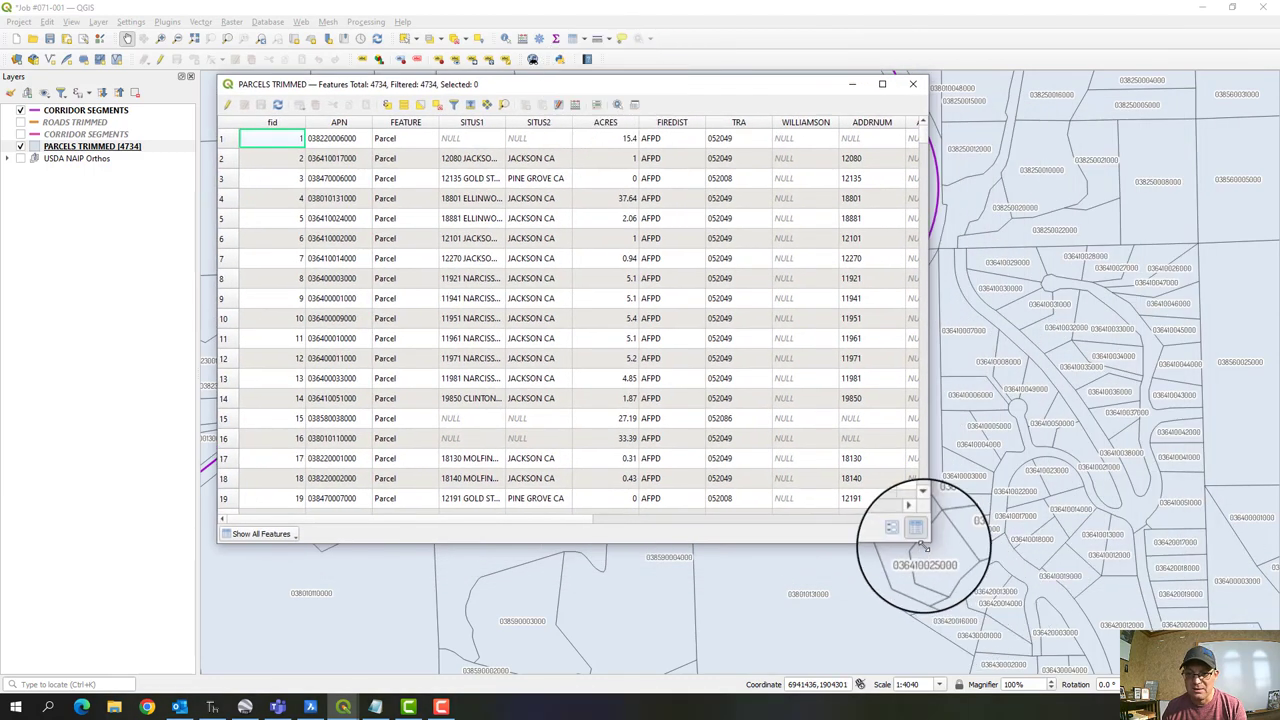
{"action": "left_click_drag", "start_coordinate": [930, 543], "coordinate": [1255, 668]}
{"action": "scroll", "coordinate": [1068, 290], "scroll_direction": "down", "scroll_amount": 8}
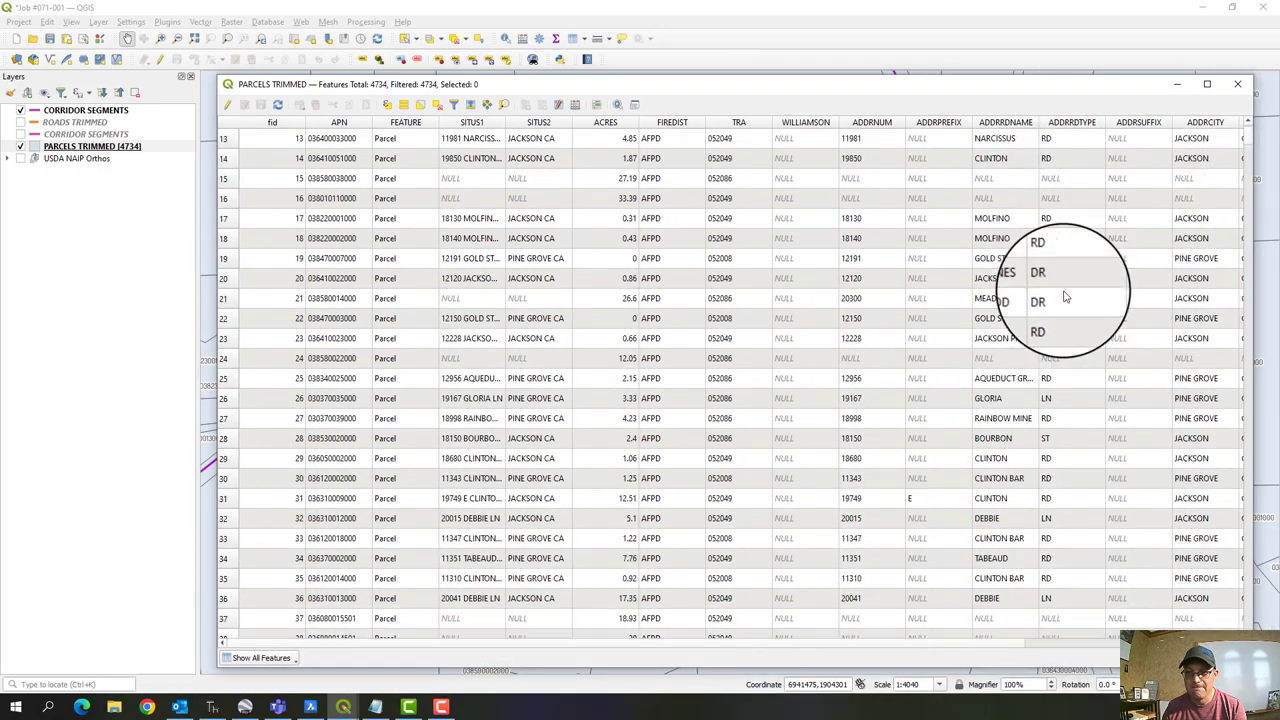
{"action": "scroll", "coordinate": [1065, 297], "scroll_direction": "up", "scroll_amount": 8}
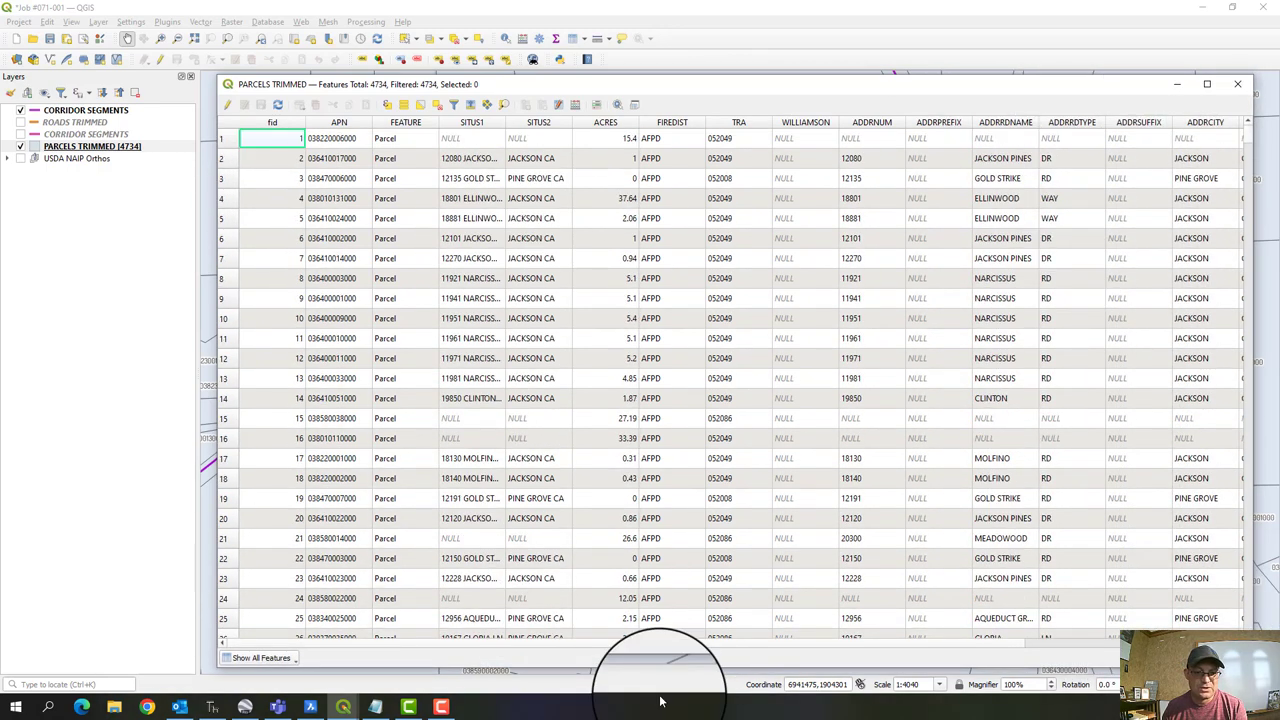
{"action": "mouse_move", "coordinate": [390, 645]}
{"action": "left_mouse_down"}
{"action": "mouse_move", "coordinate": [723, 672]}
{"action": "mouse_move", "coordinate": [555, 690]}
{"action": "mouse_move", "coordinate": [400, 635]}
{"action": "left_mouse_up"}
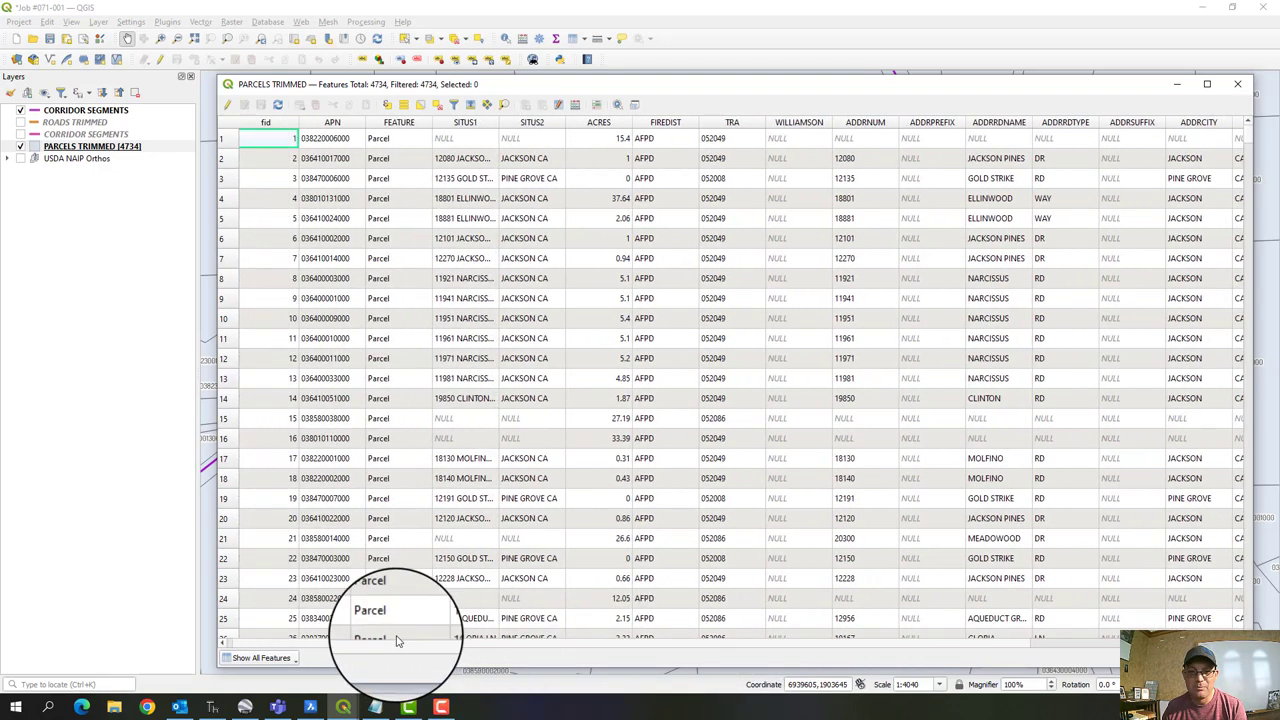
- Sort the parcel records by APN in ascending order to review the ROW entries, and finish with descending order
{"action": "left_click", "coordinate": [338, 122]}
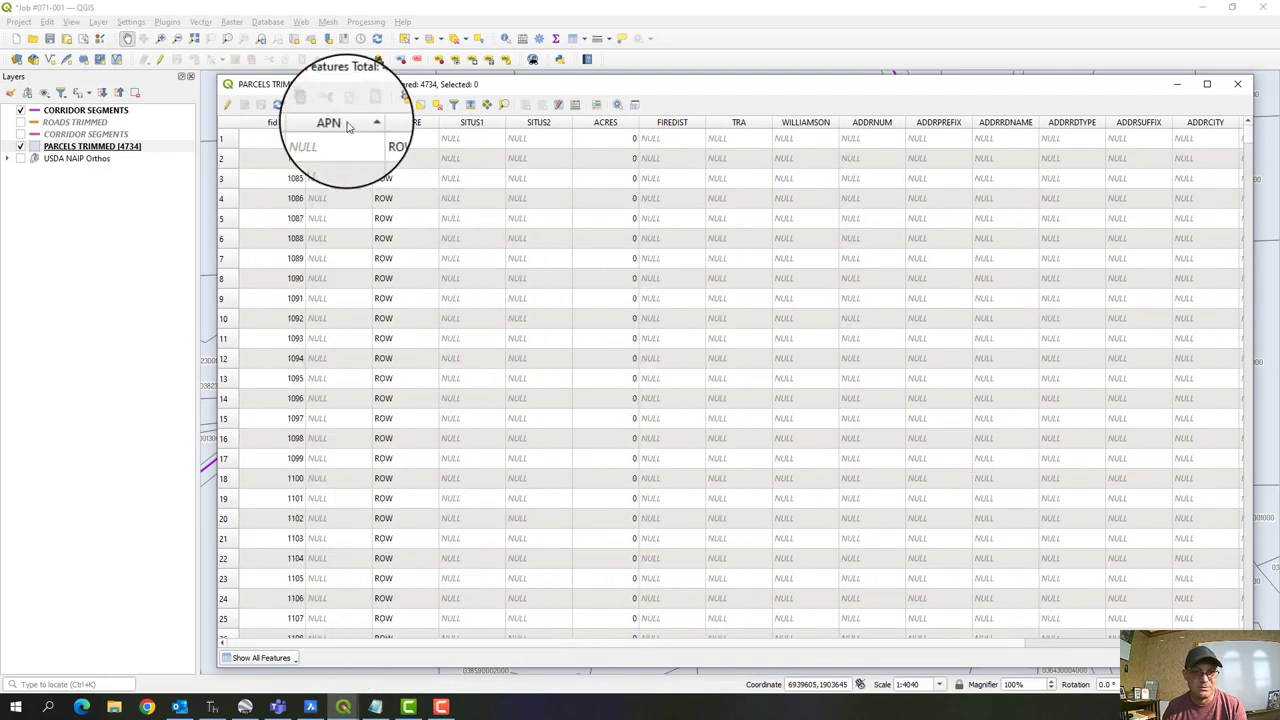
{"action": "left_click", "coordinate": [340, 122]}
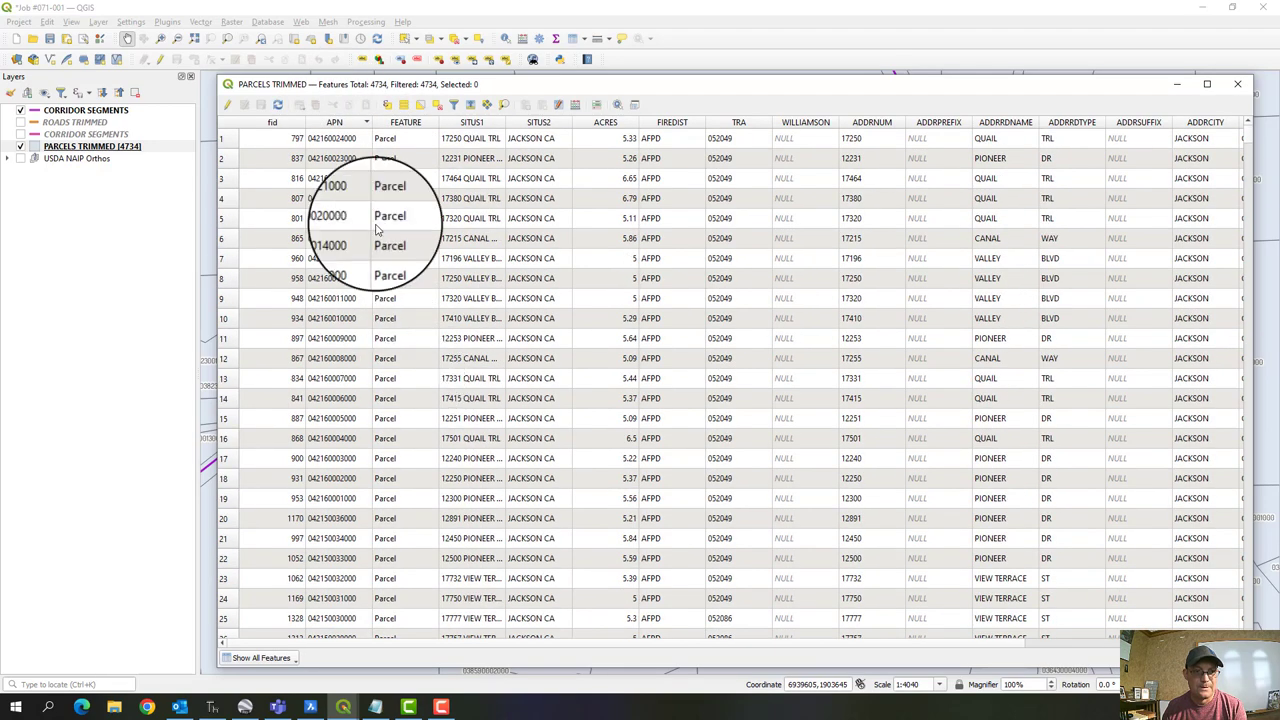
{"action": "left_click", "coordinate": [338, 122]}
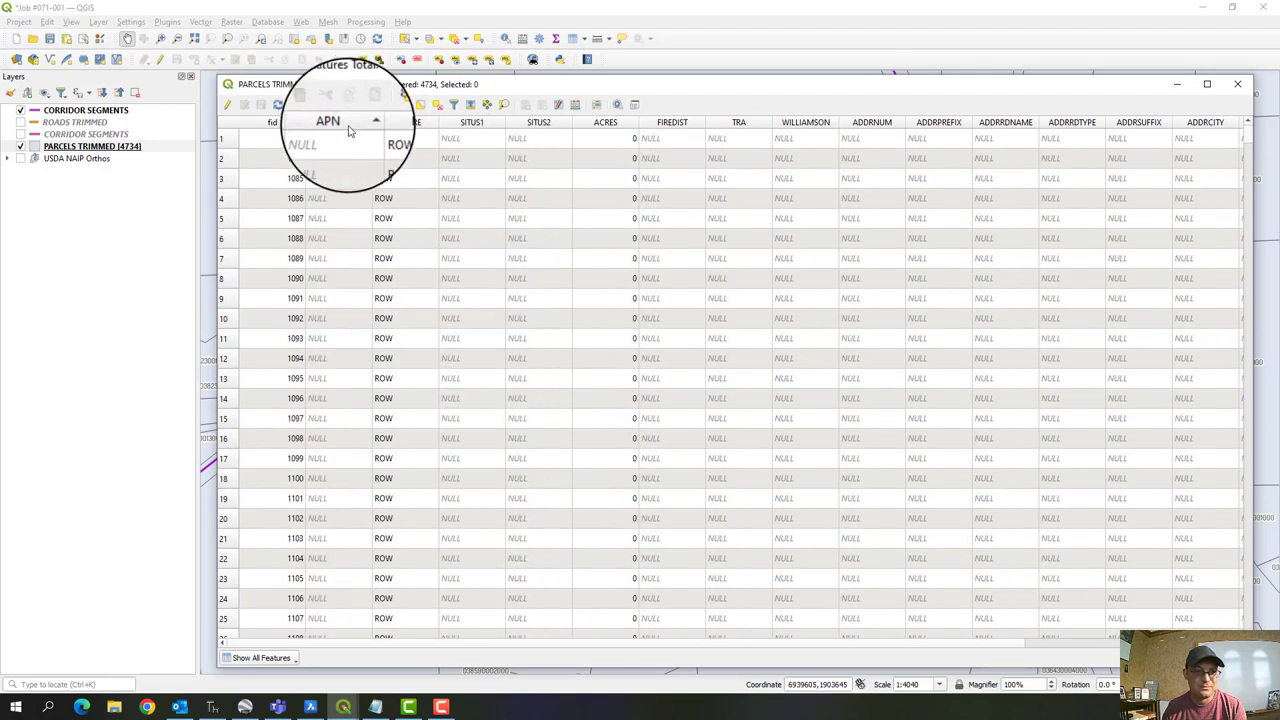
{"action": "scroll", "coordinate": [357, 366], "scroll_direction": "down", "scroll_amount": 13}
{"action": "scroll", "coordinate": [357, 366], "scroll_direction": "up", "scroll_amount": 9}
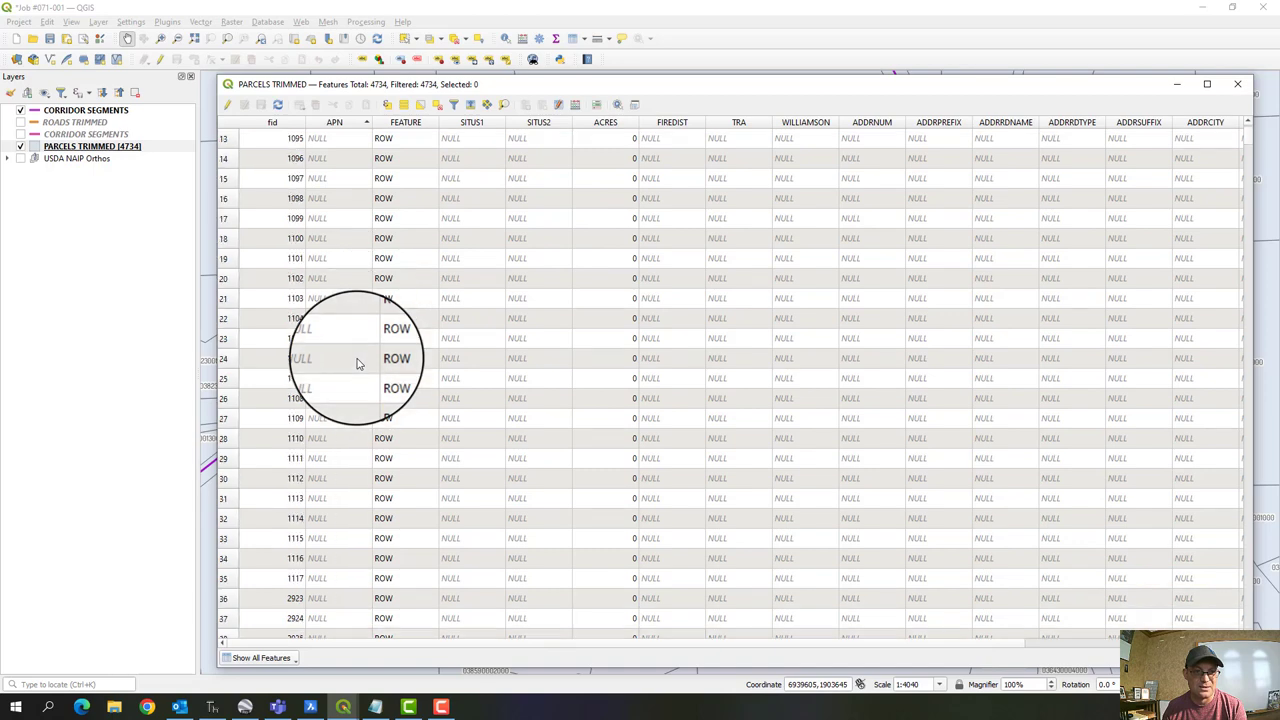
{"action": "left_click", "coordinate": [340, 122]}
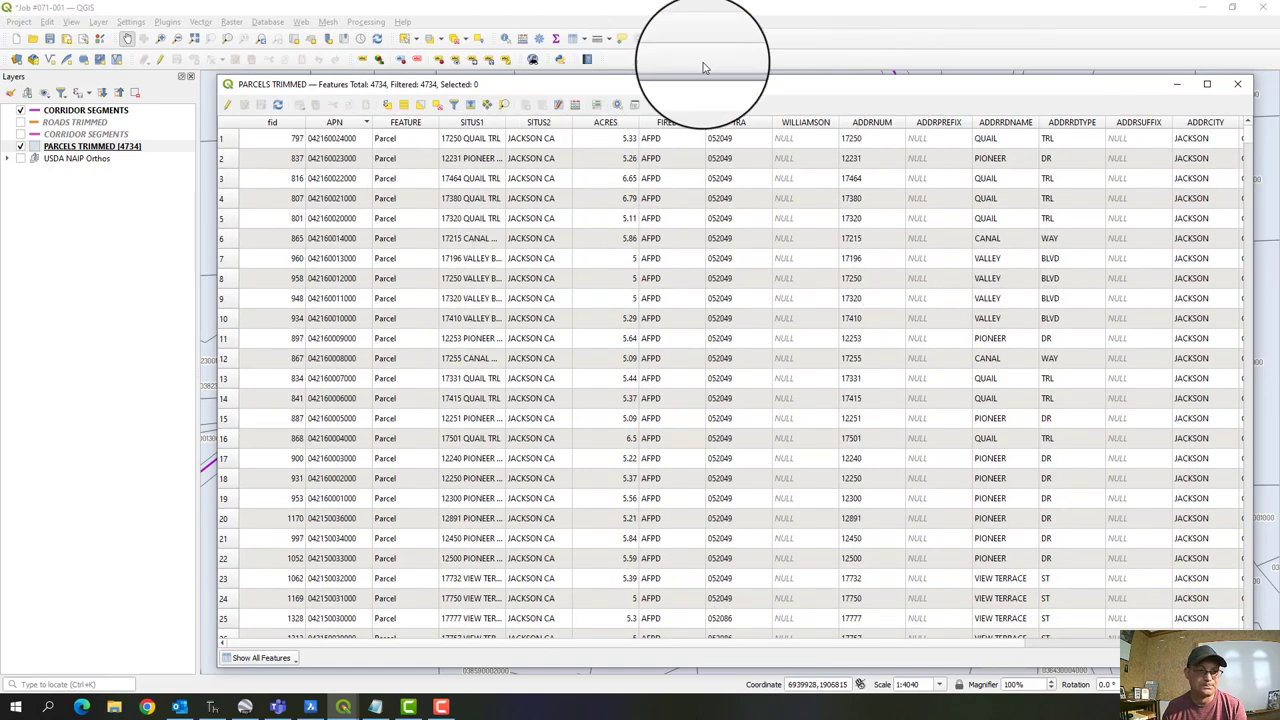
- Close and reopen the PARCELS TRIMMED attribute table, shrink its window and place it so the corridor map stays visible
{"action": "left_click", "coordinate": [1250, 90]}
{"action": "right_click", "coordinate": [133, 149]}
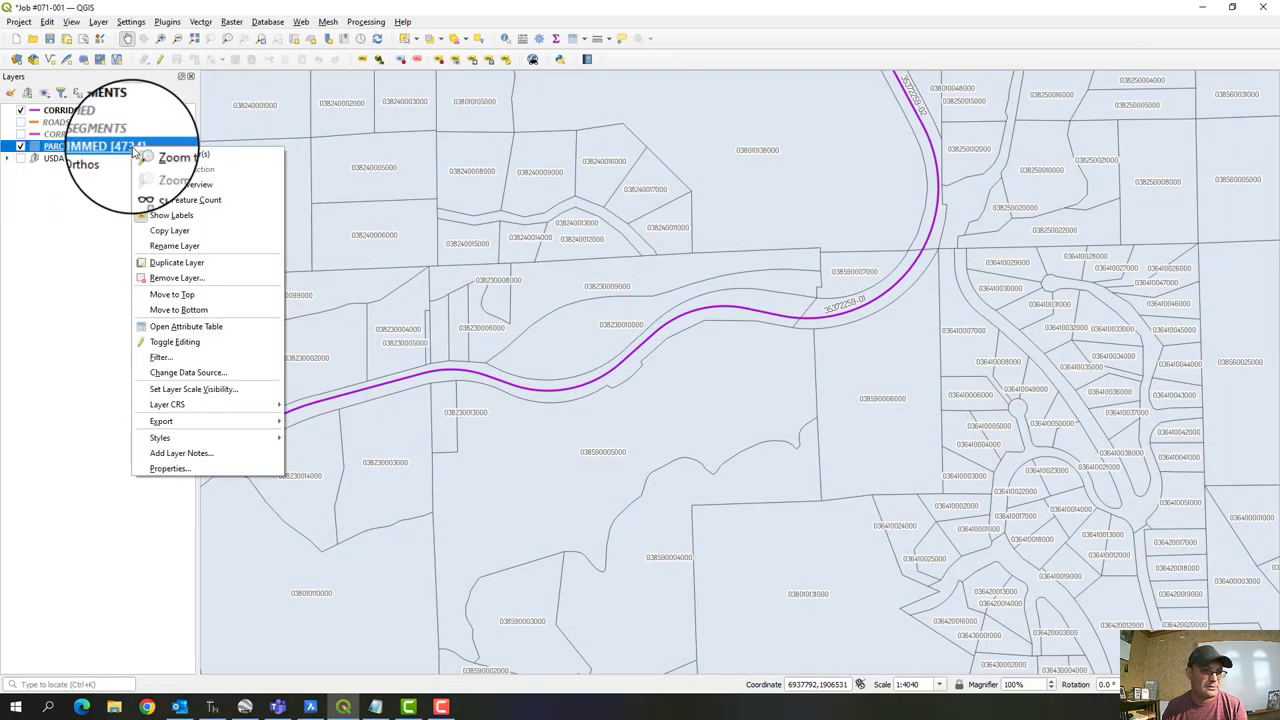
{"action": "left_click", "coordinate": [186, 326]}
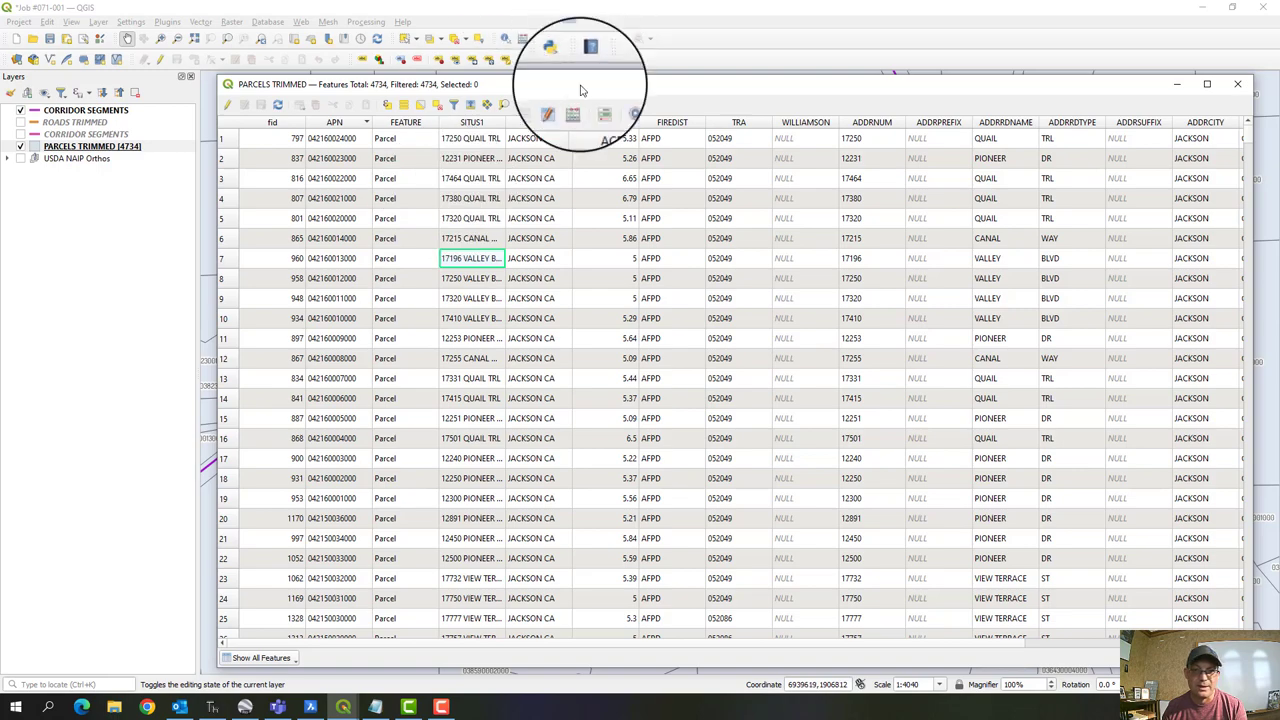
{"action": "left_click_drag", "start_coordinate": [580, 90], "coordinate": [463, 76]}
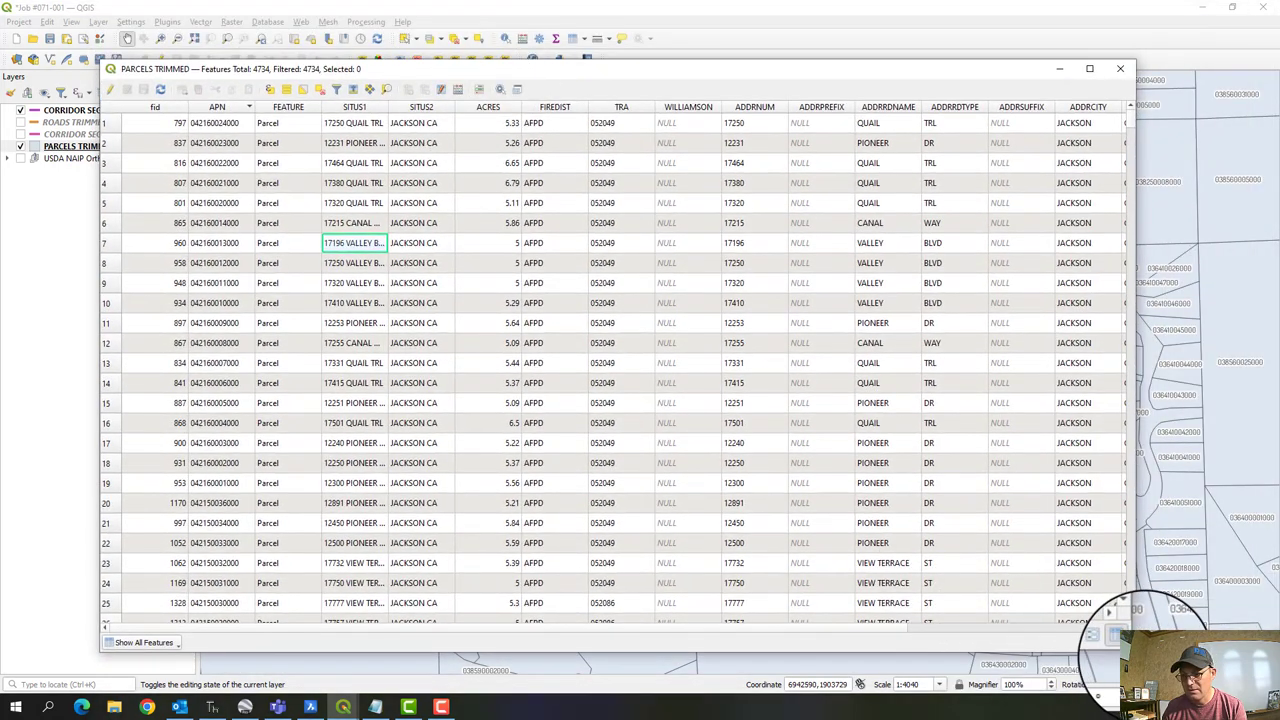
{"action": "left_click_drag", "start_coordinate": [1118, 640], "coordinate": [598, 318]}
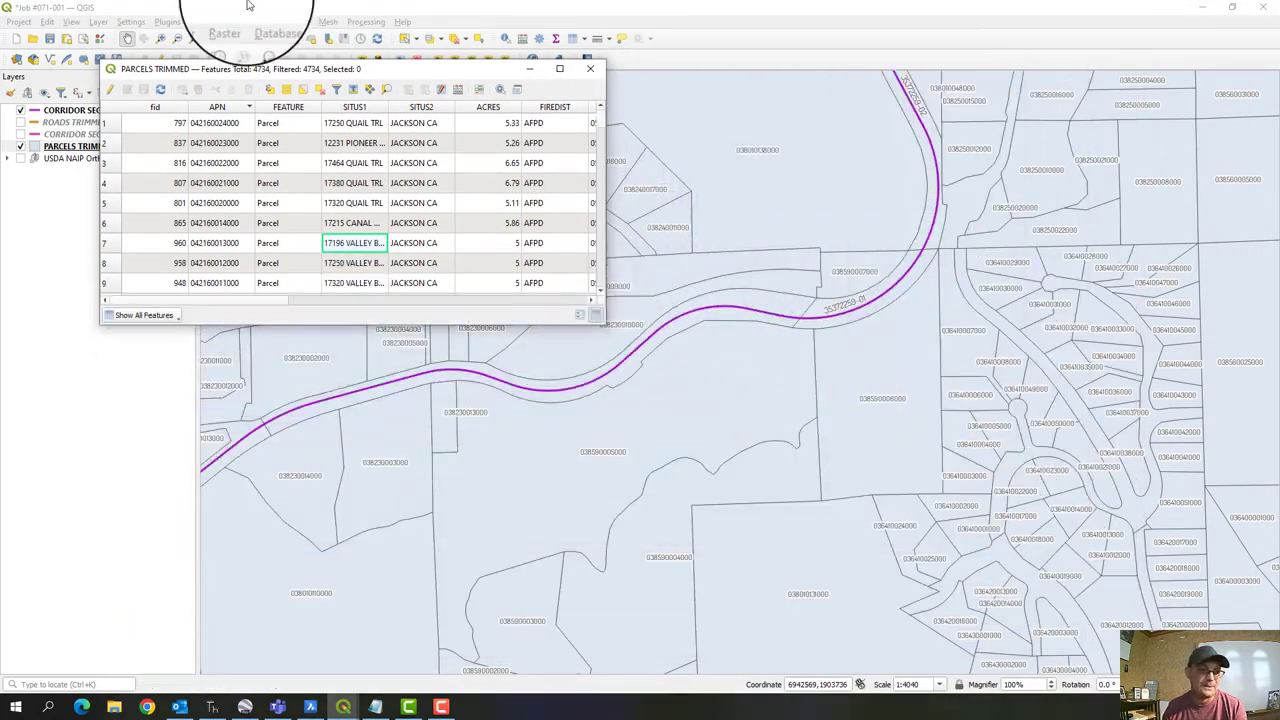
{"action": "left_click_drag", "start_coordinate": [263, 65], "coordinate": [901, 143]}
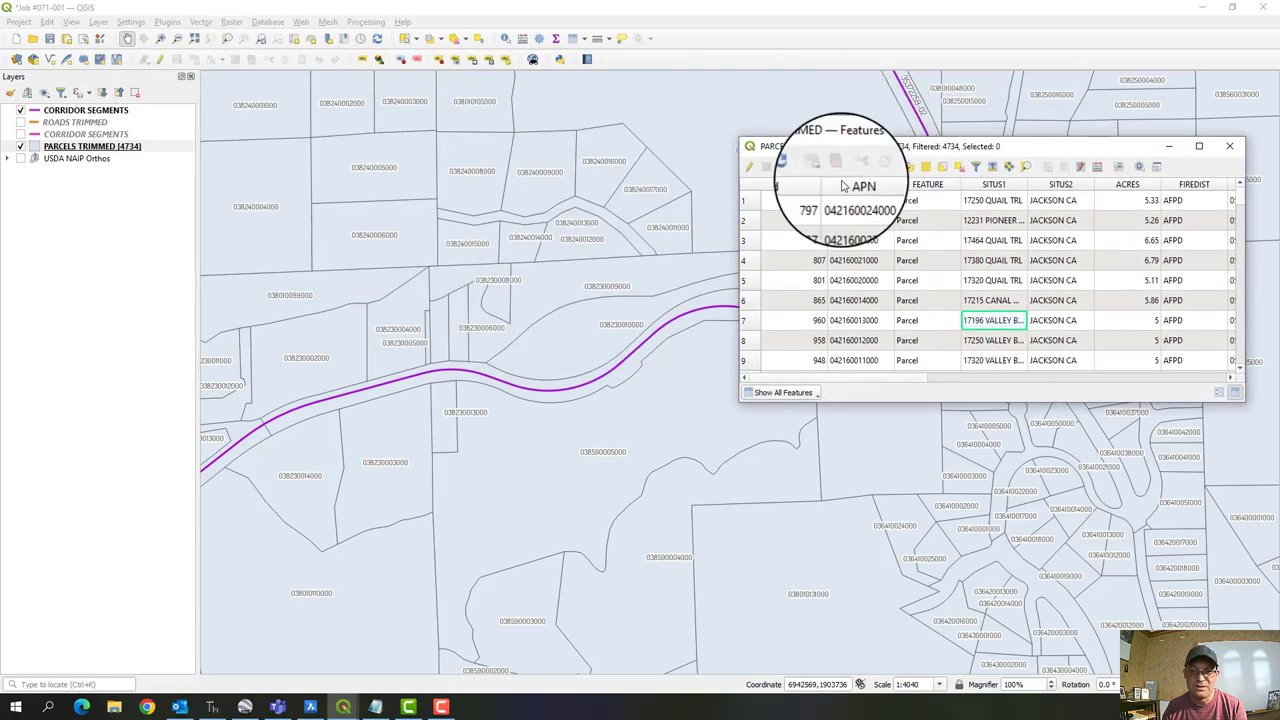
{"action": "left_click", "coordinate": [758, 264]}
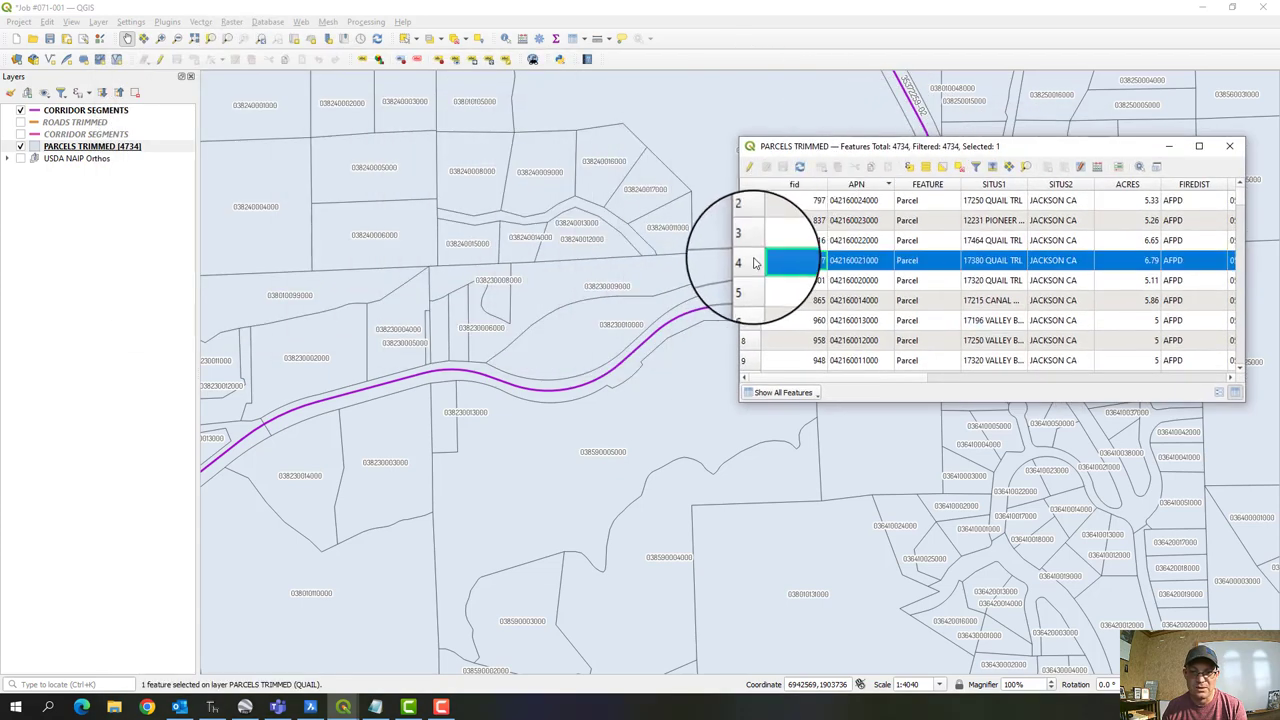
{"action": "scroll", "coordinate": [606, 266], "scroll_direction": "down", "scroll_amount": 5}
{"action": "scroll", "coordinate": [547, 282], "scroll_direction": "up", "scroll_amount": 4}
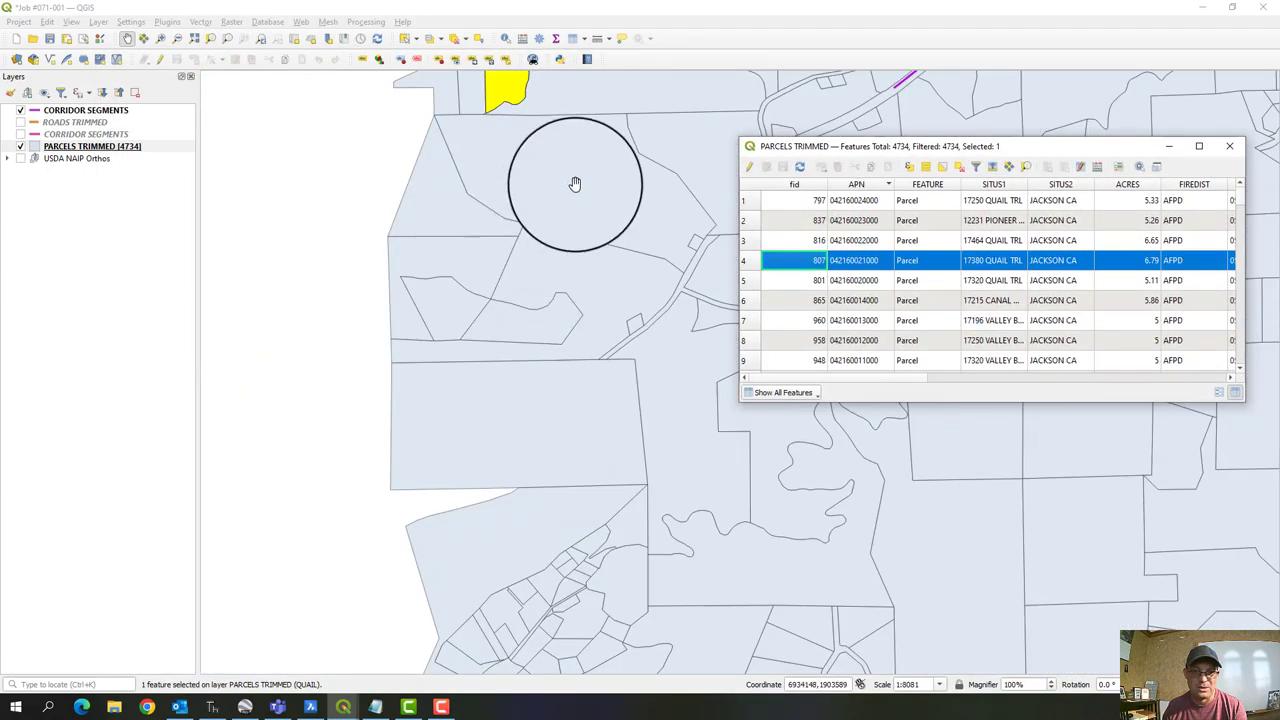
{"action": "left_click_drag", "start_coordinate": [577, 189], "coordinate": [503, 403]}
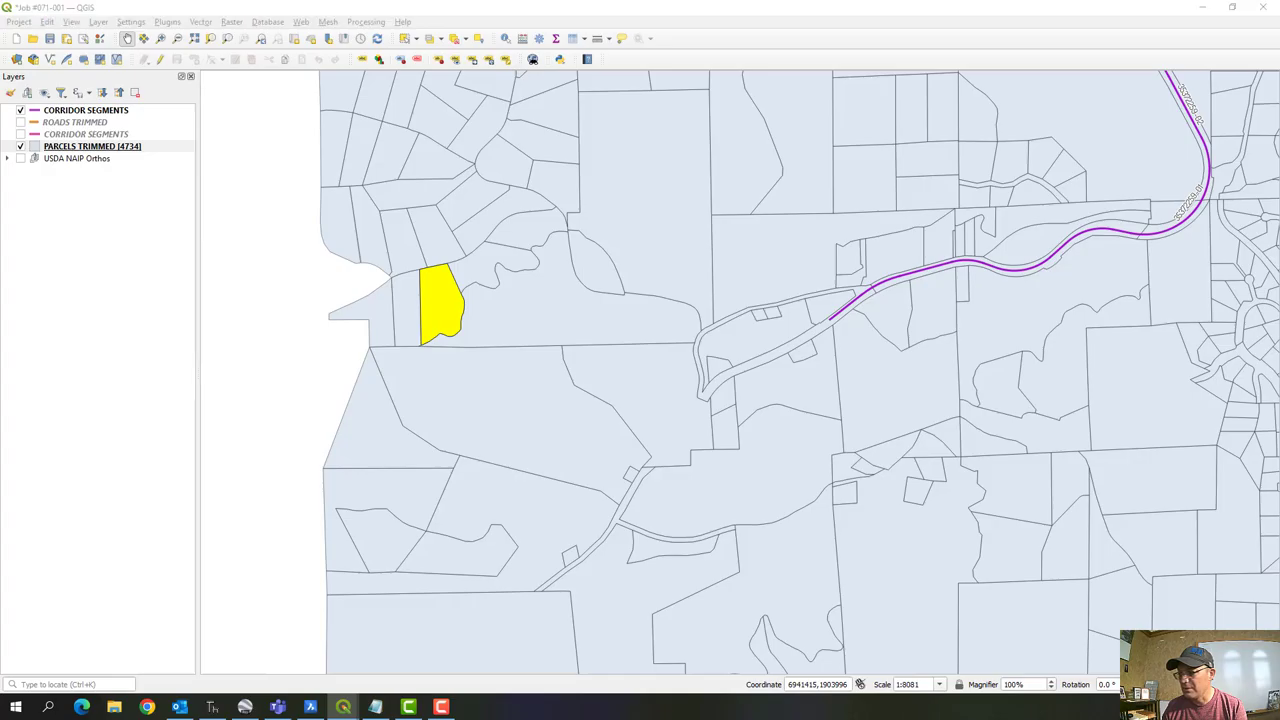
{"action": "key", "text": "alt+Tab"}
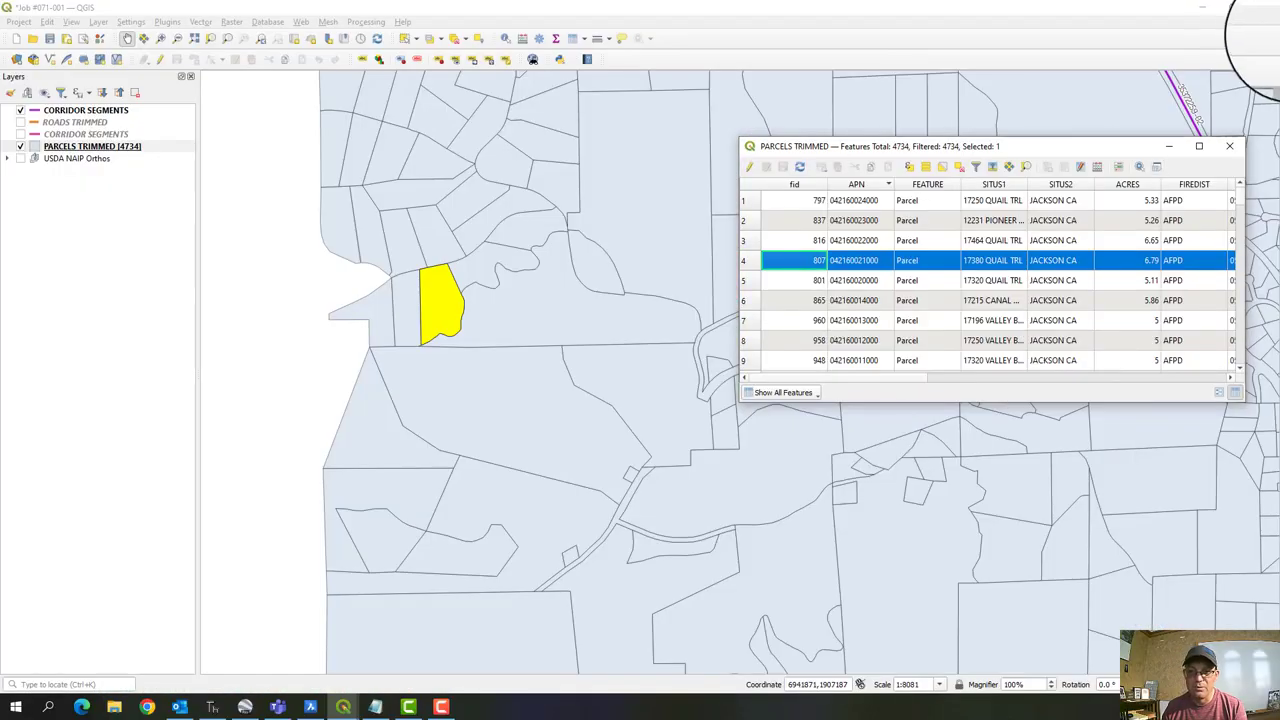
- Close the attribute table and turn on editing for the PARCELS TRIMMED layer
{"action": "left_click", "coordinate": [1239, 157]}
{"action": "right_click", "coordinate": [116, 148]}
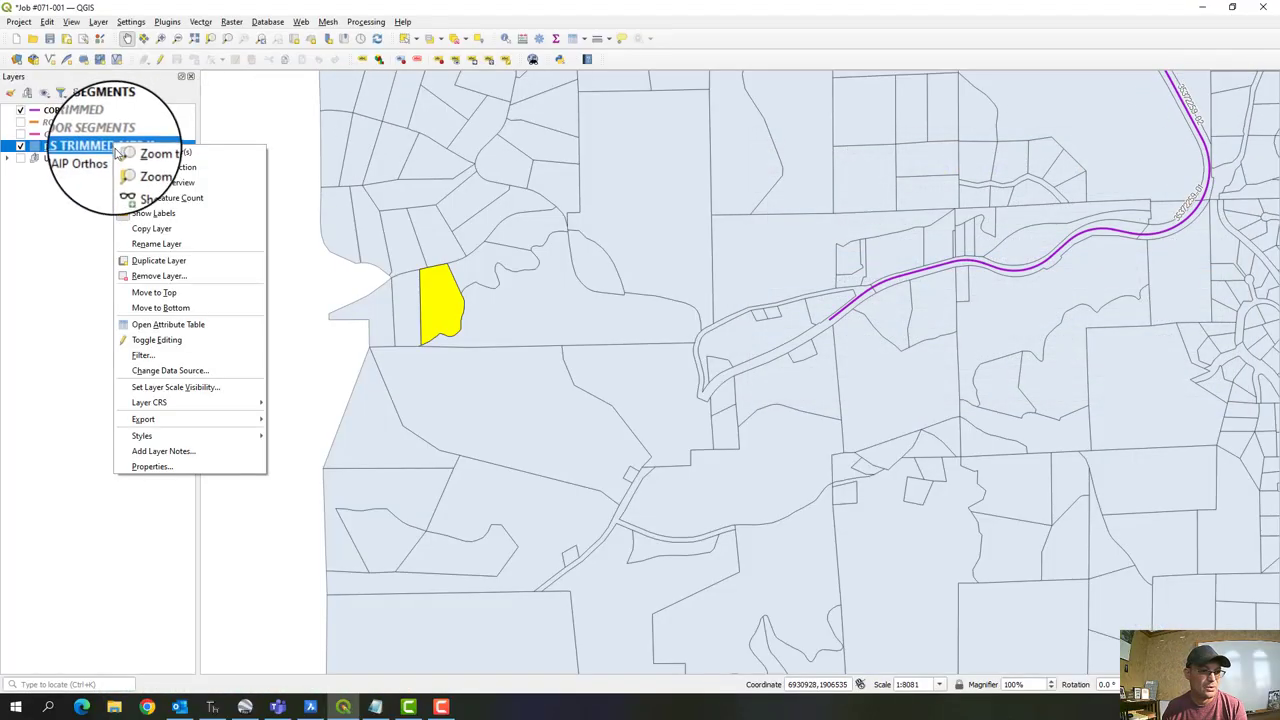
{"action": "left_click", "coordinate": [184, 345]}
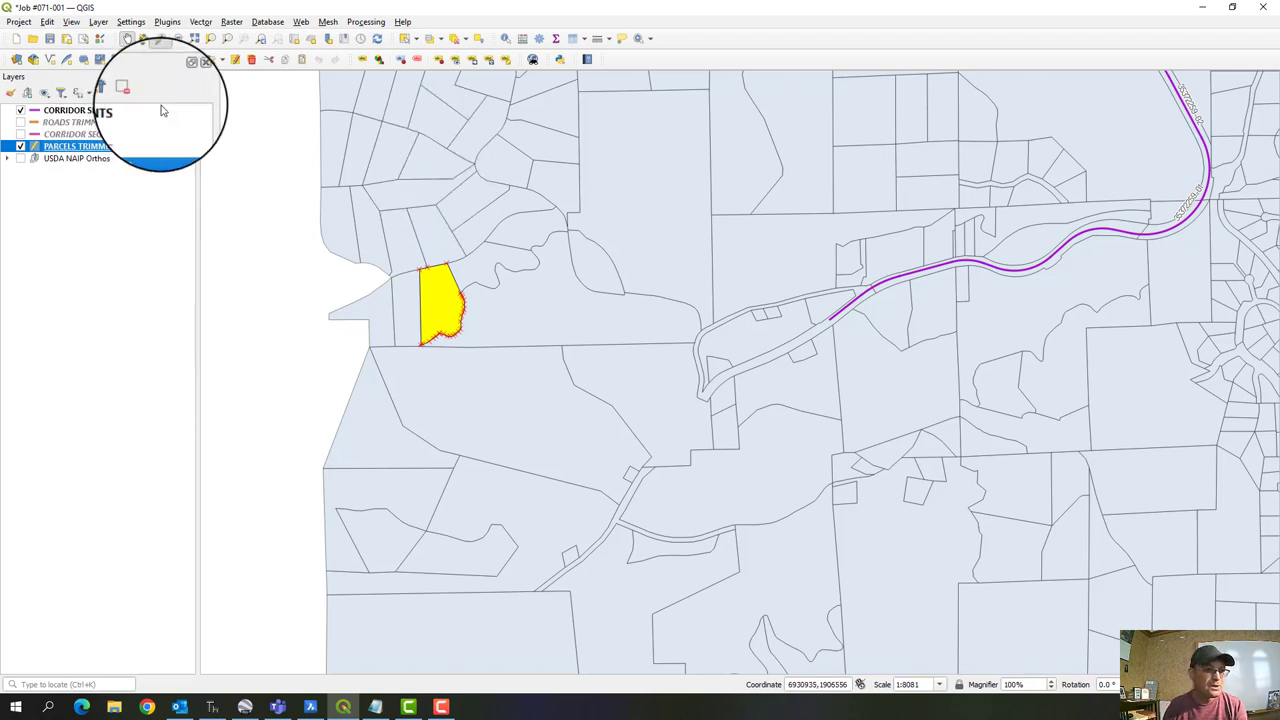
- Clear the parcel selection with the feature selection tool and show the whole parcel area around the corridor
{"action": "left_click", "coordinate": [404, 38]}
{"action": "left_click", "coordinate": [291, 140]}
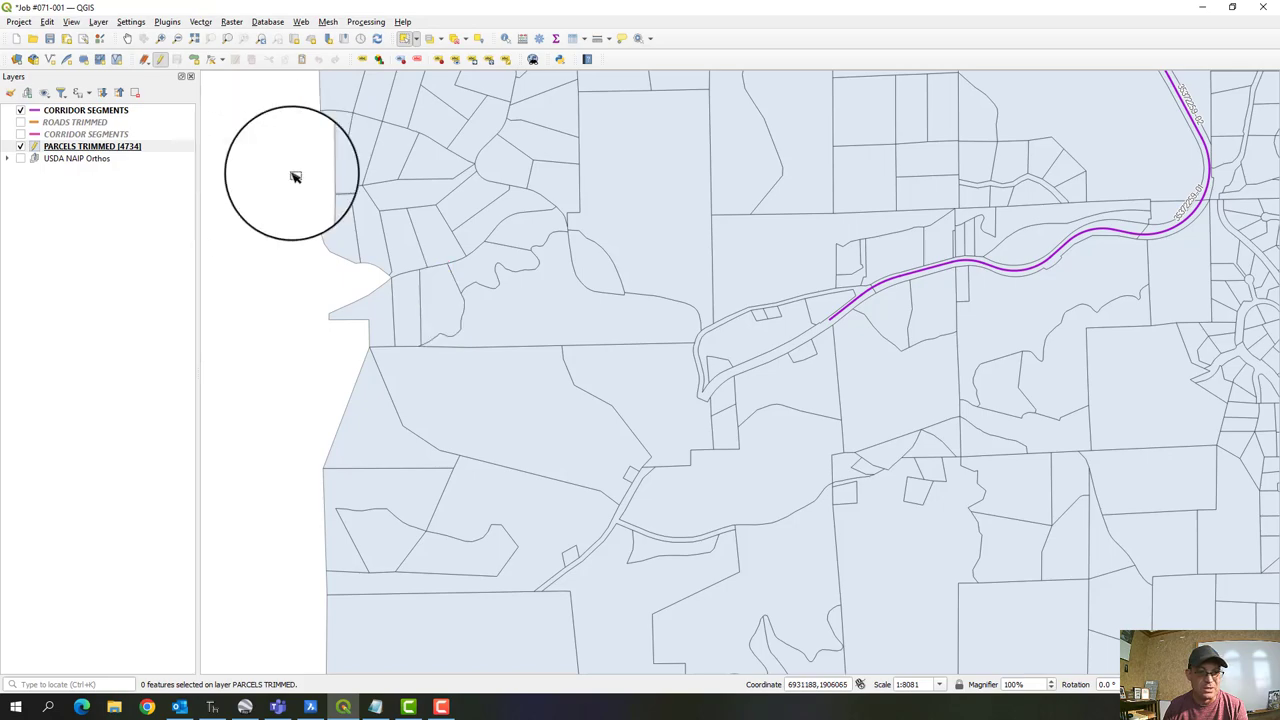
{"action": "scroll", "coordinate": [255, 212], "scroll_direction": "down", "scroll_amount": 3}
{"action": "scroll", "coordinate": [252, 205], "scroll_direction": "up", "scroll_amount": 1}
{"action": "left_click_drag", "start_coordinate": [251, 194], "coordinate": [332, 450]}
{"action": "scroll", "coordinate": [690, 395], "scroll_direction": "down", "scroll_amount": 1}
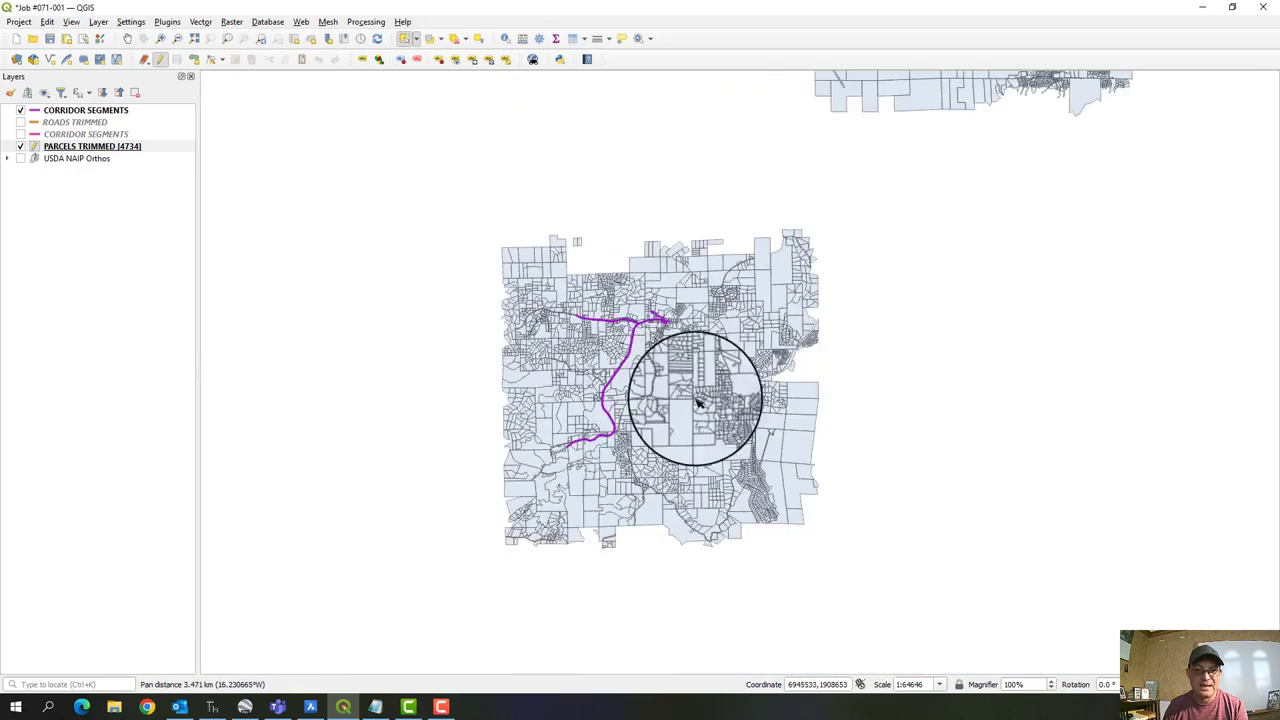
{"action": "scroll", "coordinate": [680, 445], "scroll_direction": "up", "scroll_amount": 1}
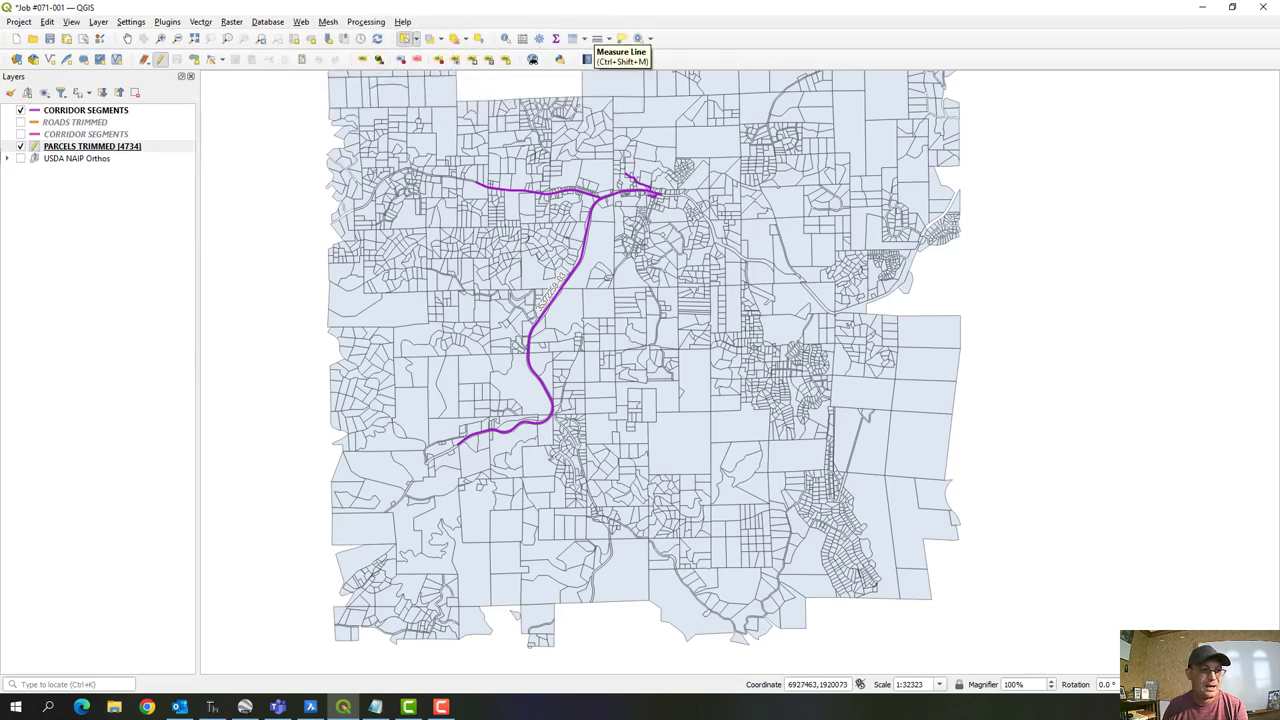
- Check the attribute table of the CORRIDOR SEGMENTS layer and close it again
{"action": "left_click", "coordinate": [100, 110]}
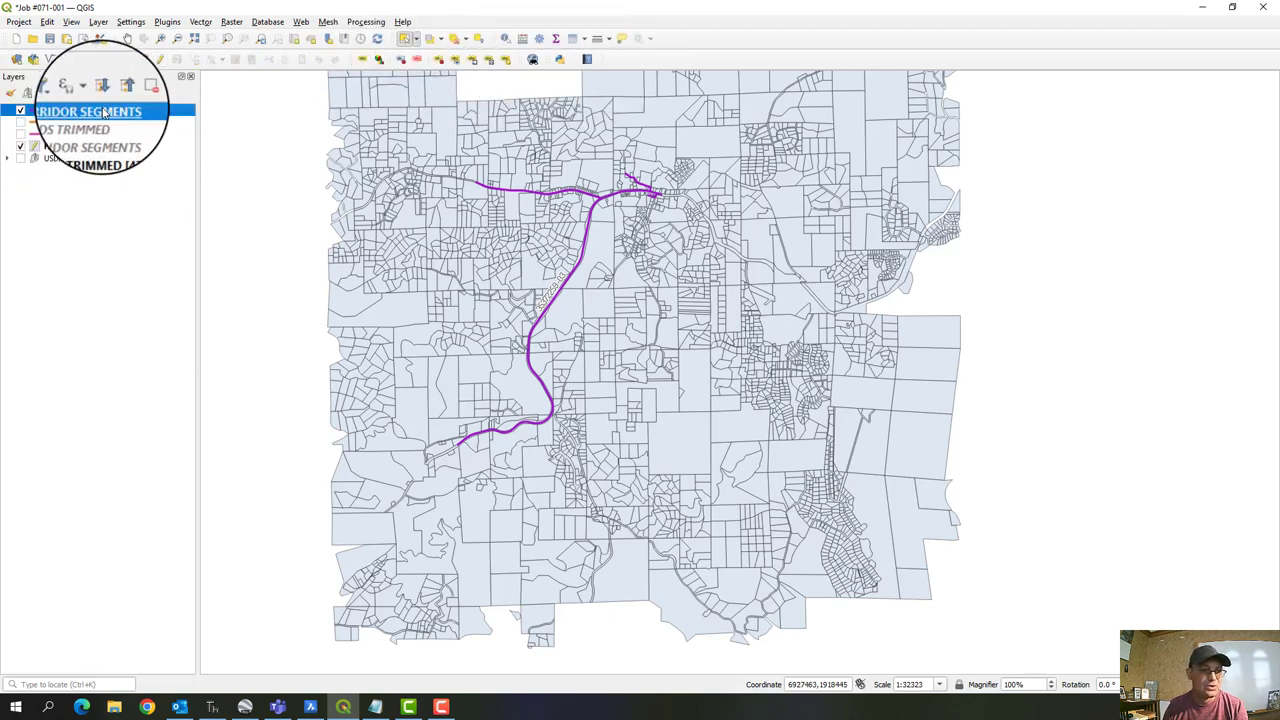
{"action": "left_click", "coordinate": [572, 40]}
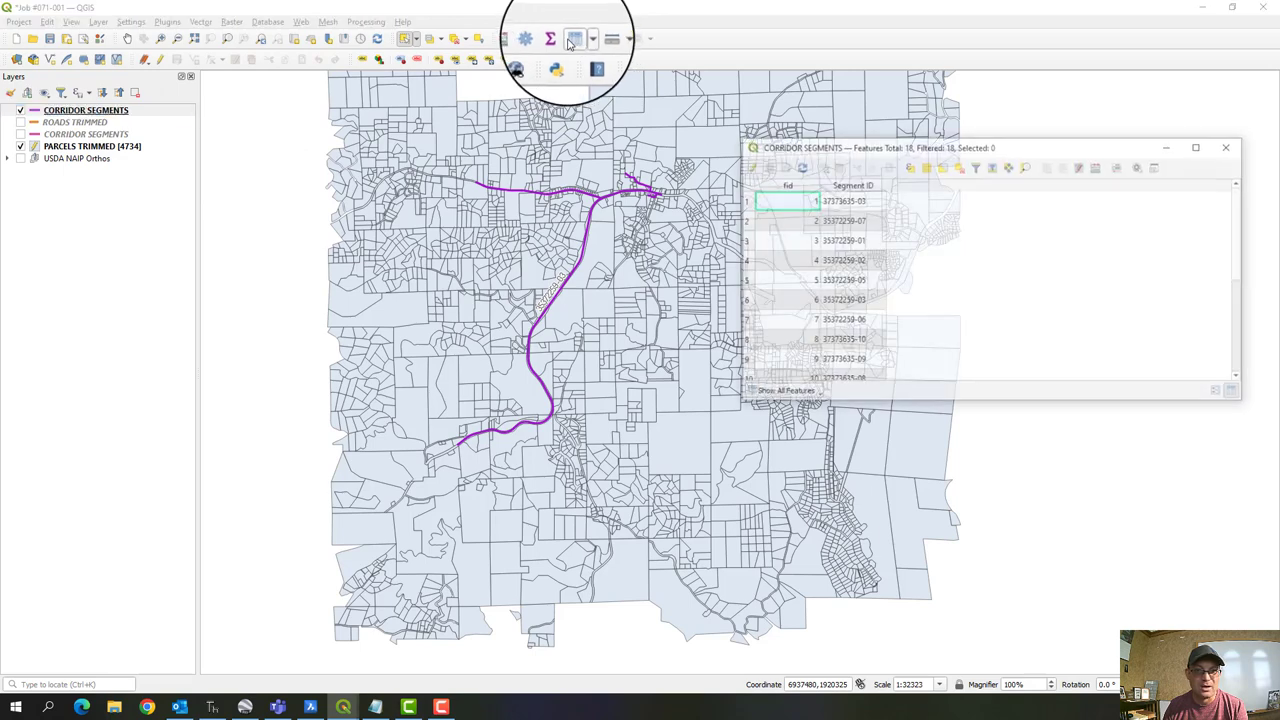
{"action": "left_click", "coordinate": [1230, 147]}
- Open the attribute table of the editable PARCELS TRIMMED layer, move it over the map and enlarge it
{"action": "left_click", "coordinate": [75, 146]}
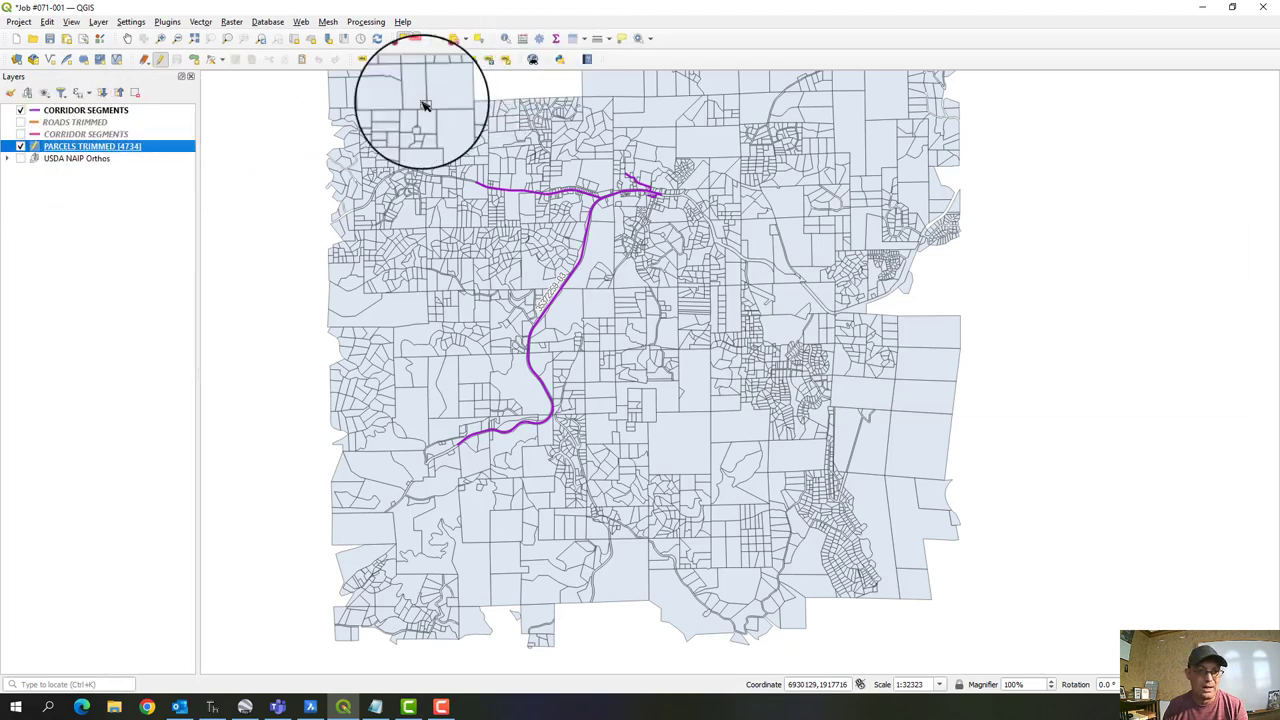
{"action": "left_click", "coordinate": [575, 45]}
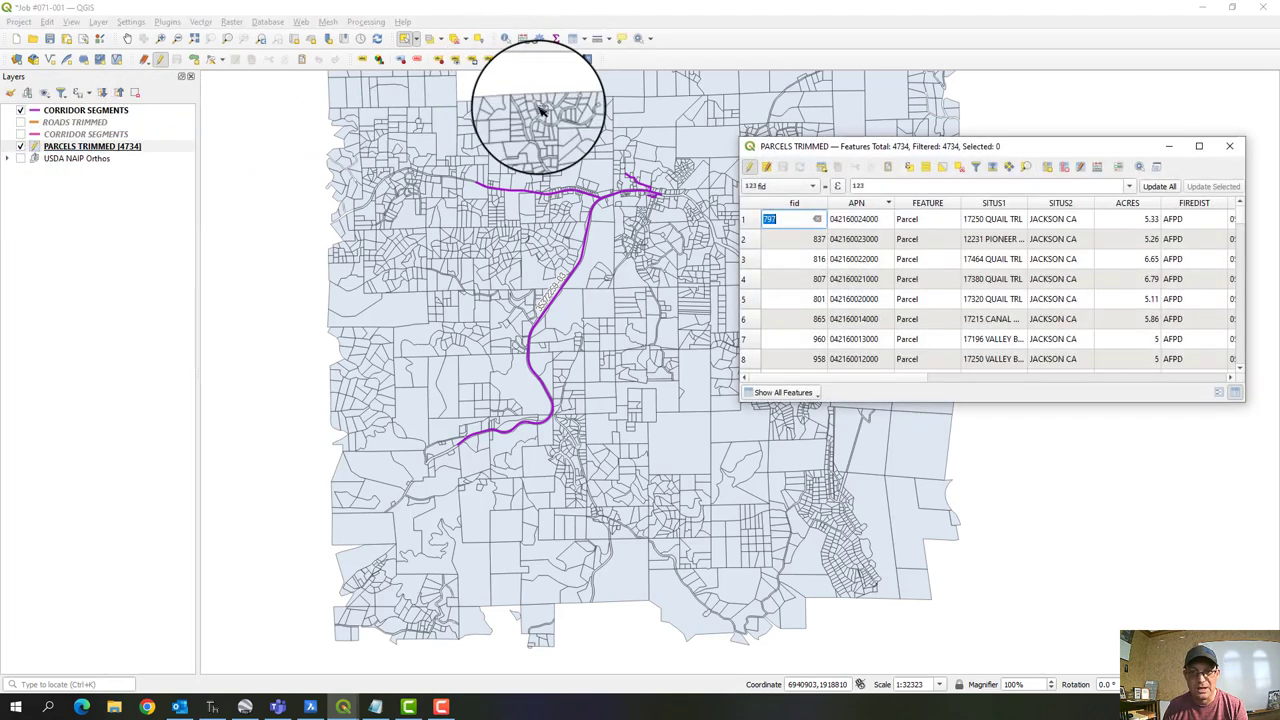
{"action": "left_click_drag", "start_coordinate": [1118, 143], "coordinate": [738, 179]}
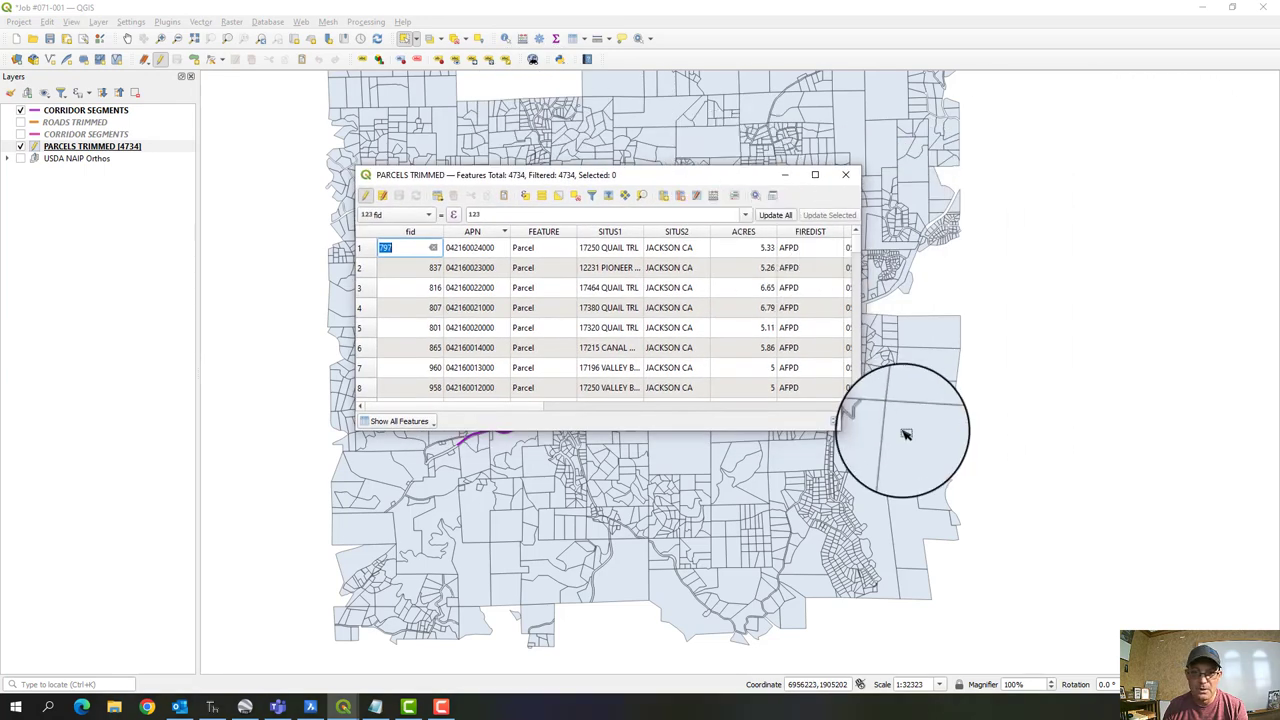
{"action": "left_click_drag", "start_coordinate": [858, 430], "coordinate": [1161, 613]}
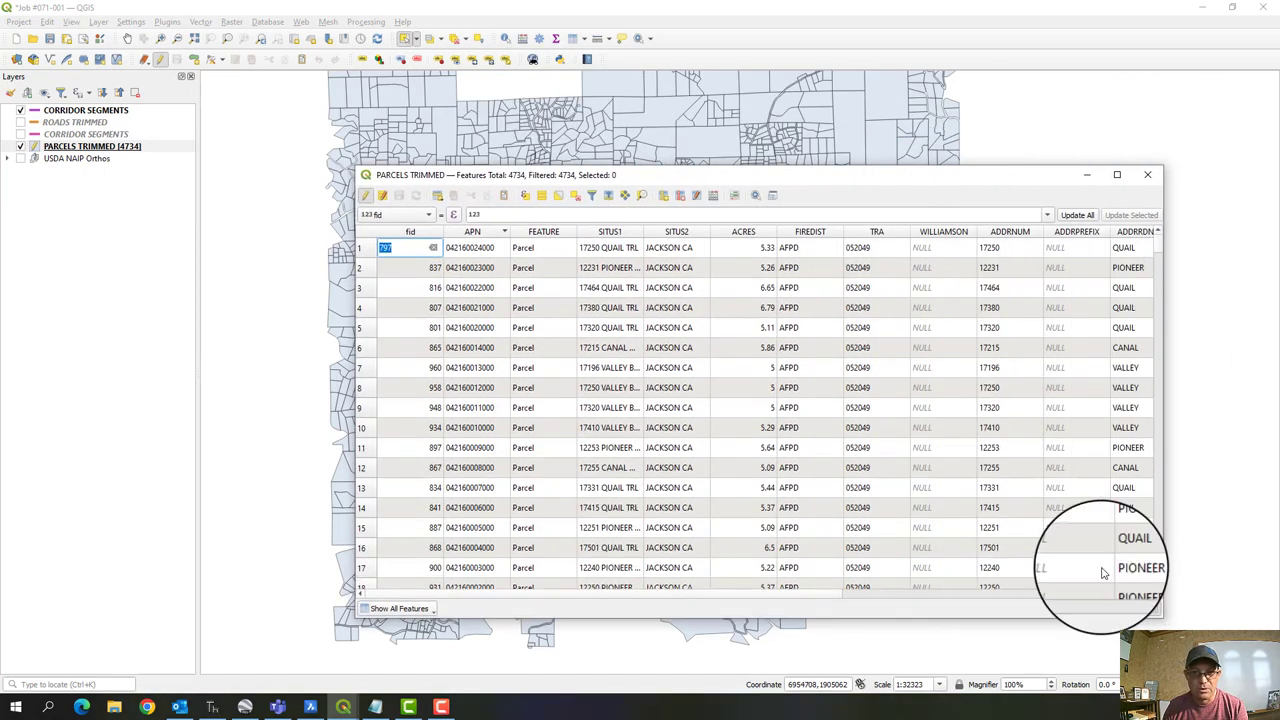
- Add a Text (string) field named RH SURVEY STATUS with length 100 to the PARCELS TRIMMED table
{"action": "left_click", "coordinate": [663, 196]}
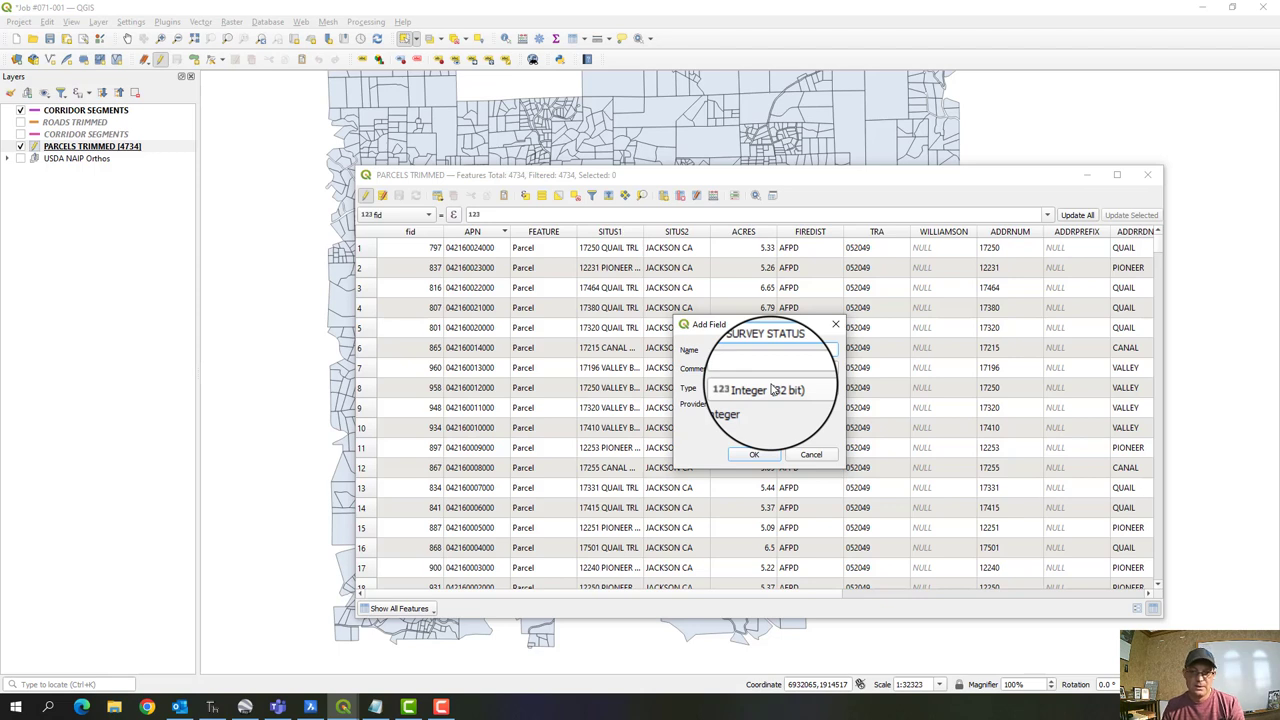
{"action": "left_click", "coordinate": [775, 389]}
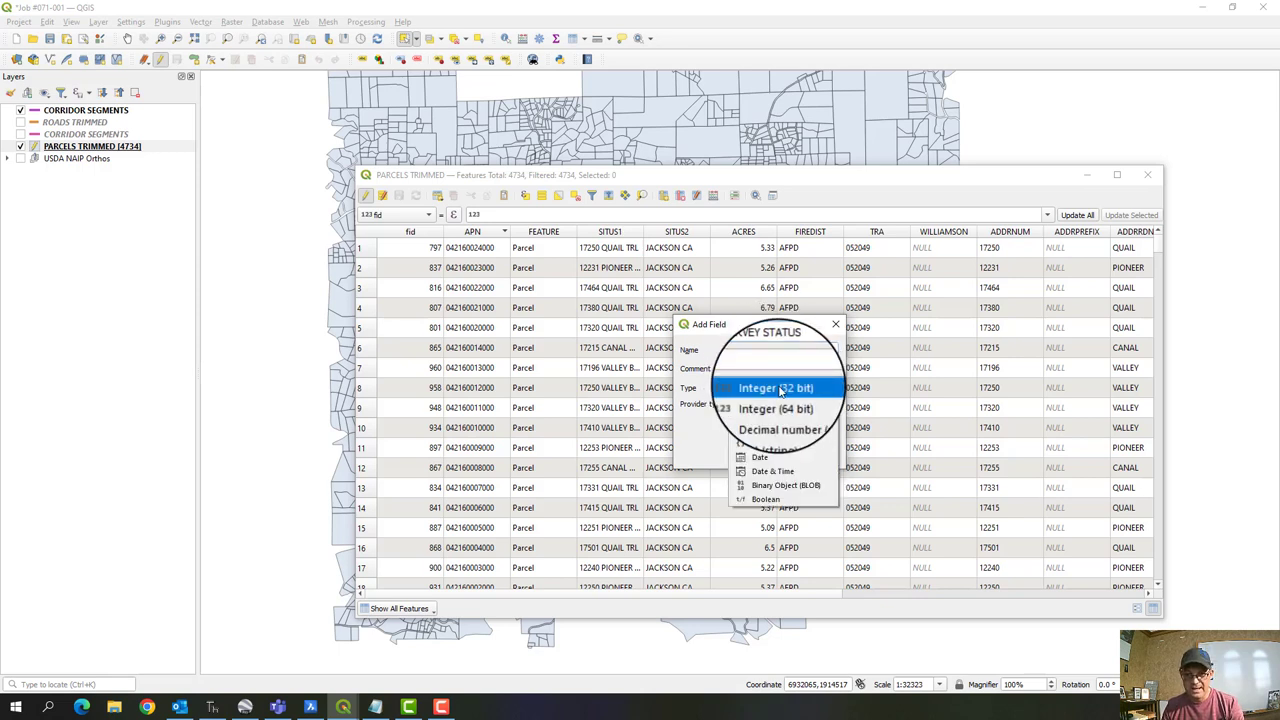
{"action": "left_click", "coordinate": [779, 431]}
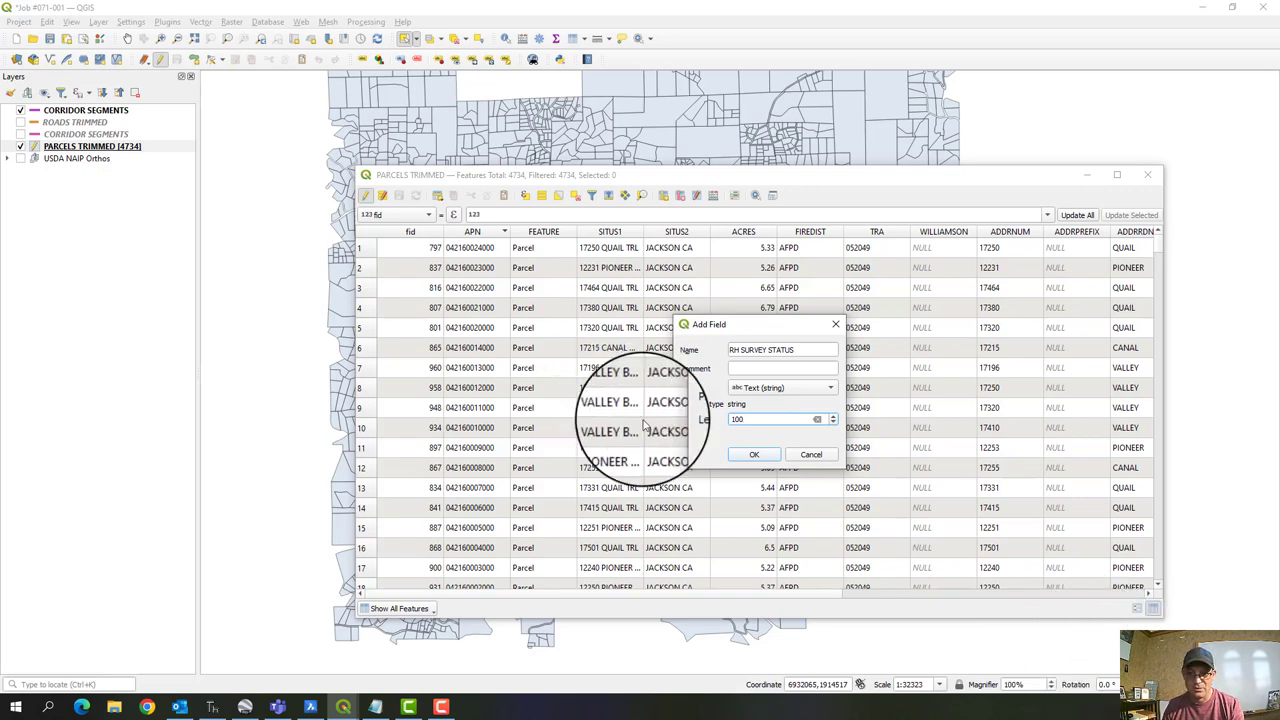
{"action": "left_click", "coordinate": [754, 454]}
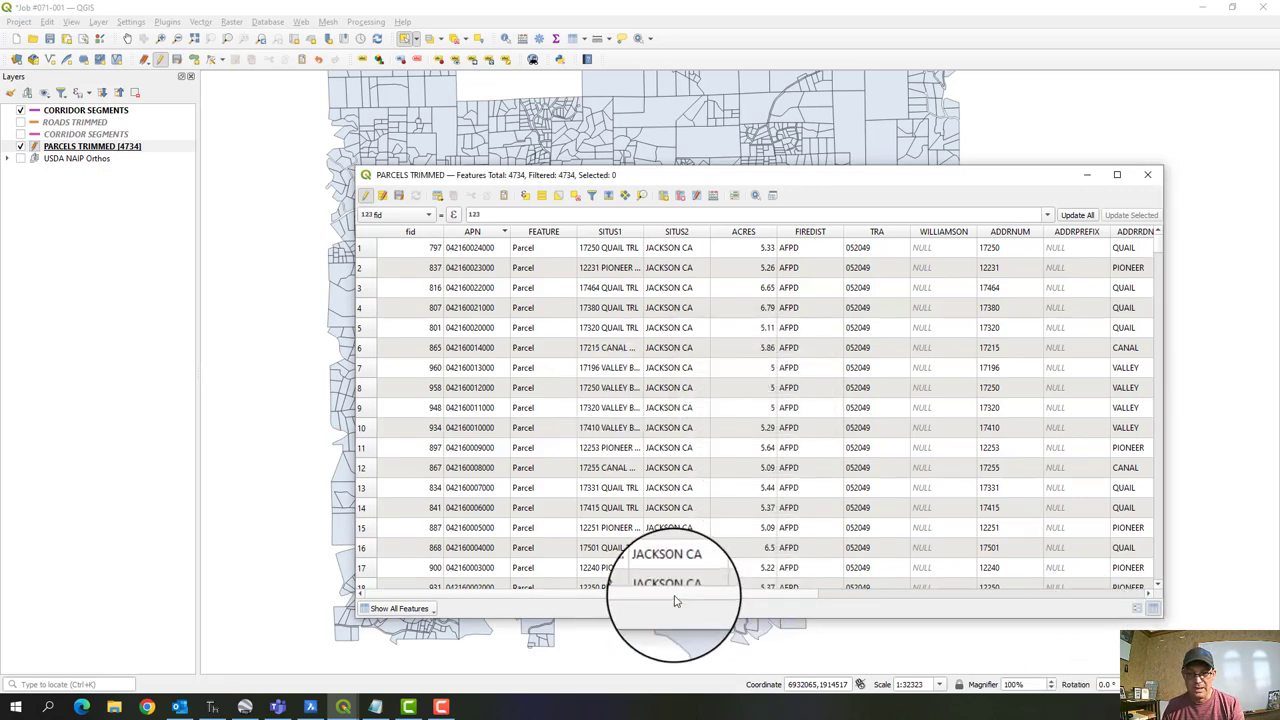
- Bring the RH SURVEY STATUS column into view and widen the table window to display more of the parcel fields
{"action": "left_click_drag", "start_coordinate": [674, 594], "coordinate": [1080, 610]}
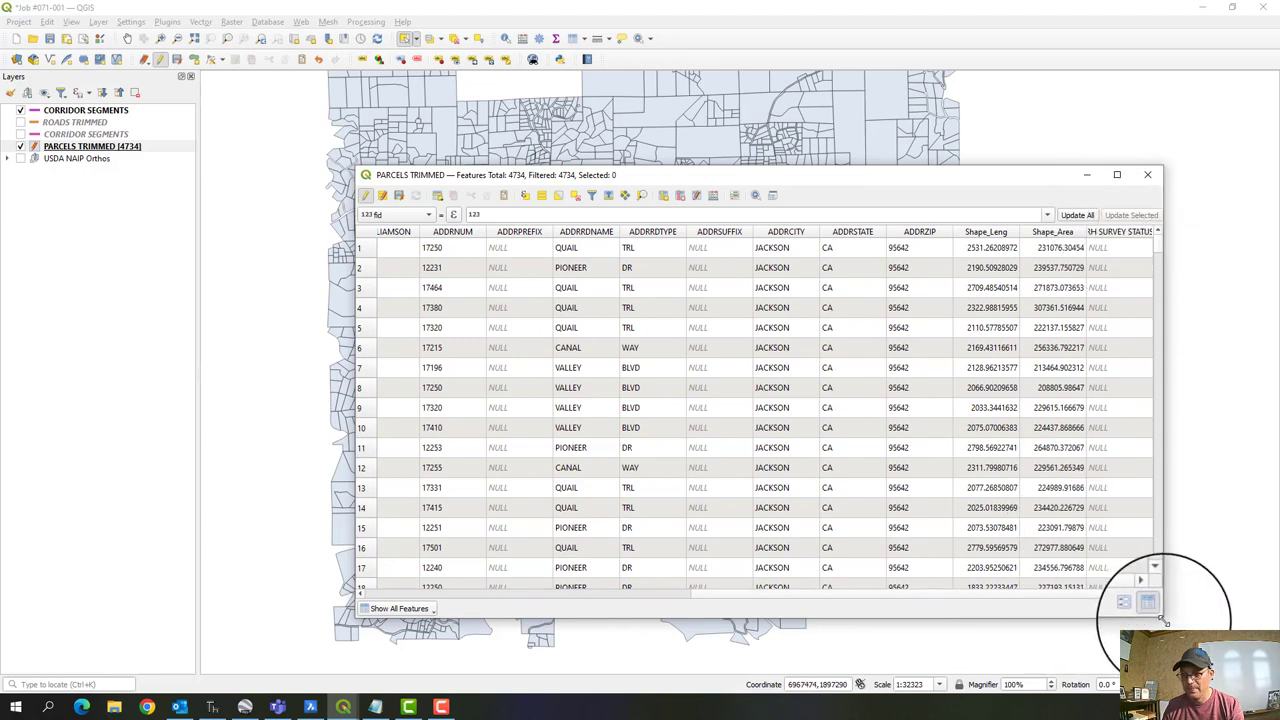
{"action": "left_click_drag", "start_coordinate": [1150, 620], "coordinate": [1268, 666]}
{"action": "left_click_drag", "start_coordinate": [872, 187], "coordinate": [700, 129]}
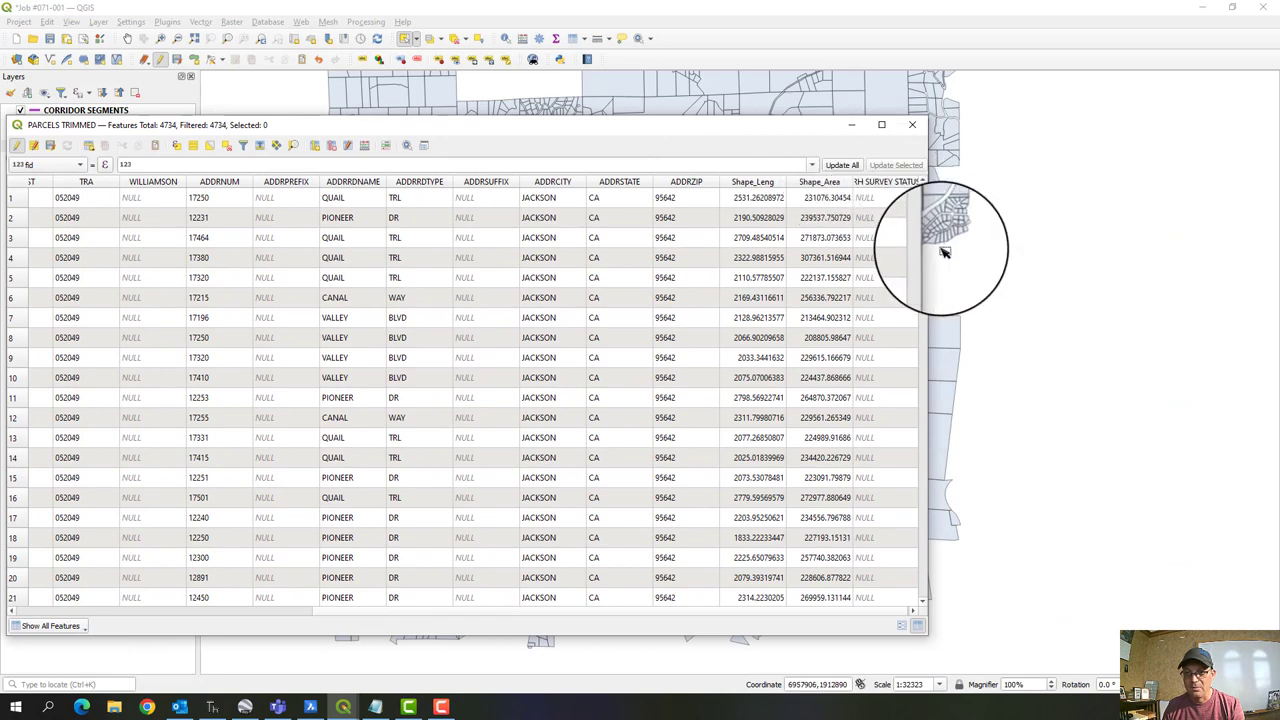
{"action": "left_click_drag", "start_coordinate": [929, 252], "coordinate": [1190, 262]}
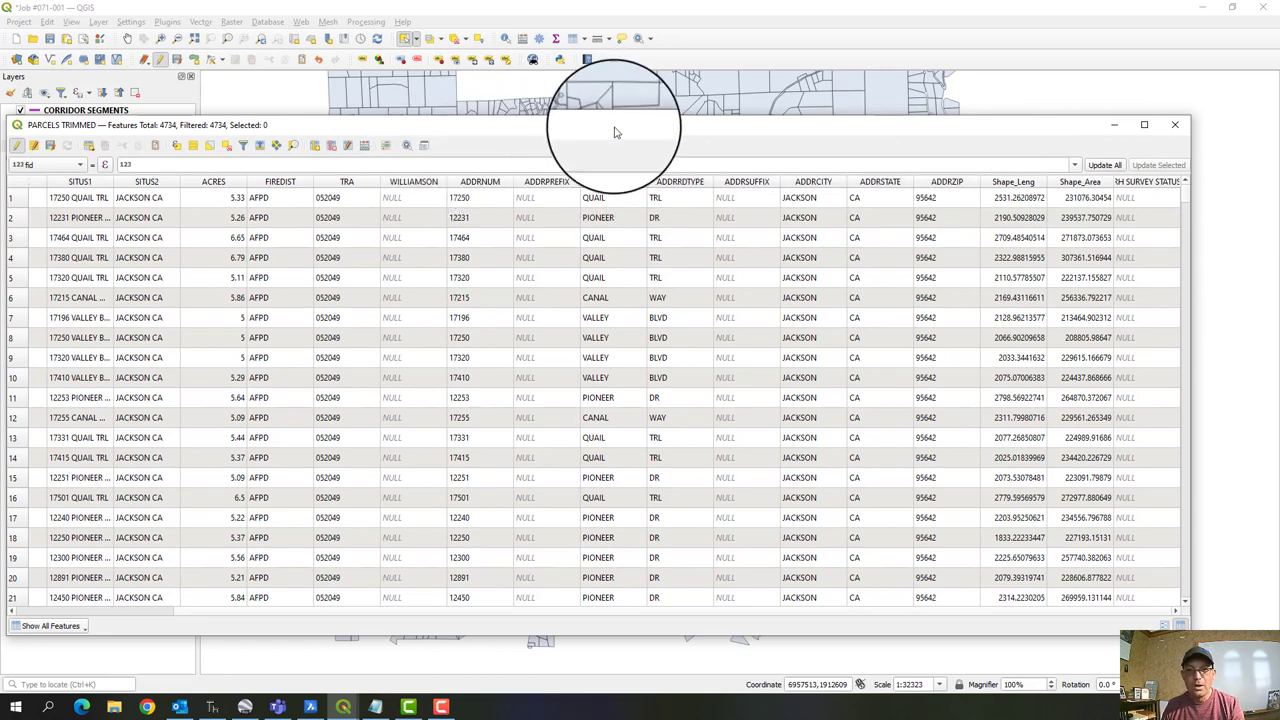
- Move the table aside, switch to Notepad and review the list of survey status values from Not Adjacent to Adjacent - Not Mappable
{"action": "left_click_drag", "start_coordinate": [615, 132], "coordinate": [1279, 330]}
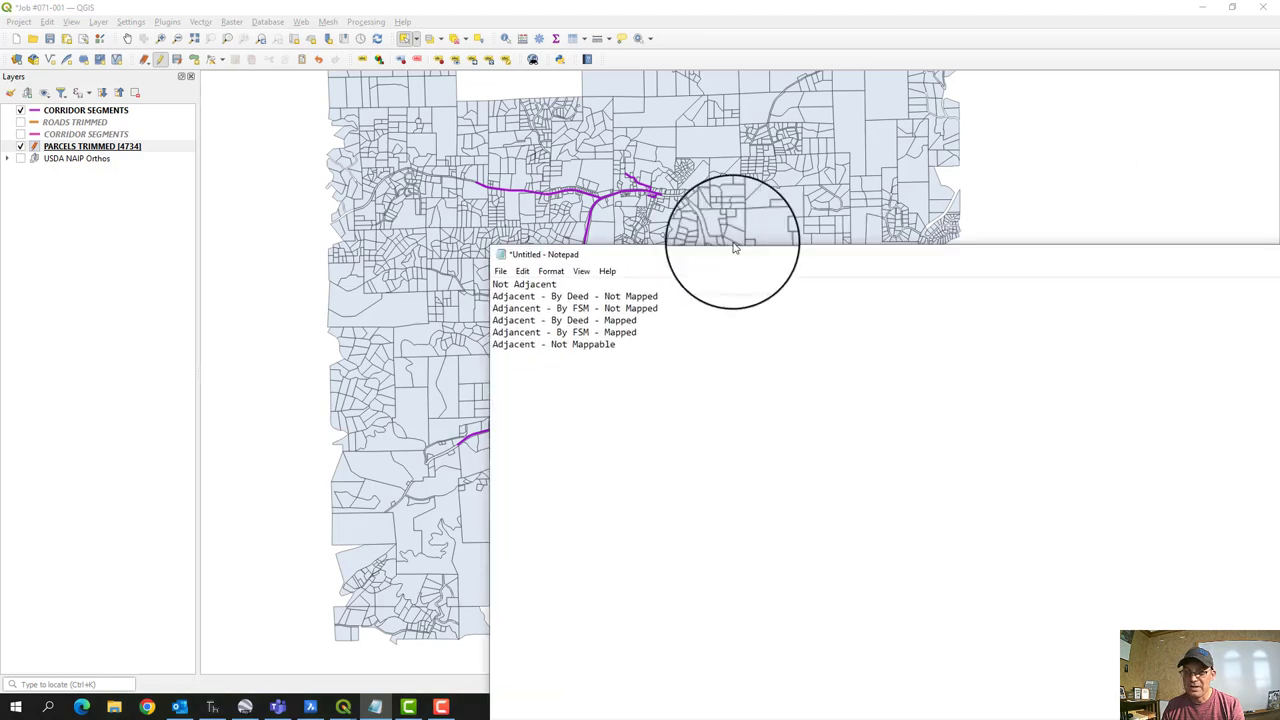
{"action": "left_click_drag", "start_coordinate": [734, 243], "coordinate": [503, 151]}
{"action": "left_click_drag", "start_coordinate": [341, 238], "coordinate": [197, 167]}
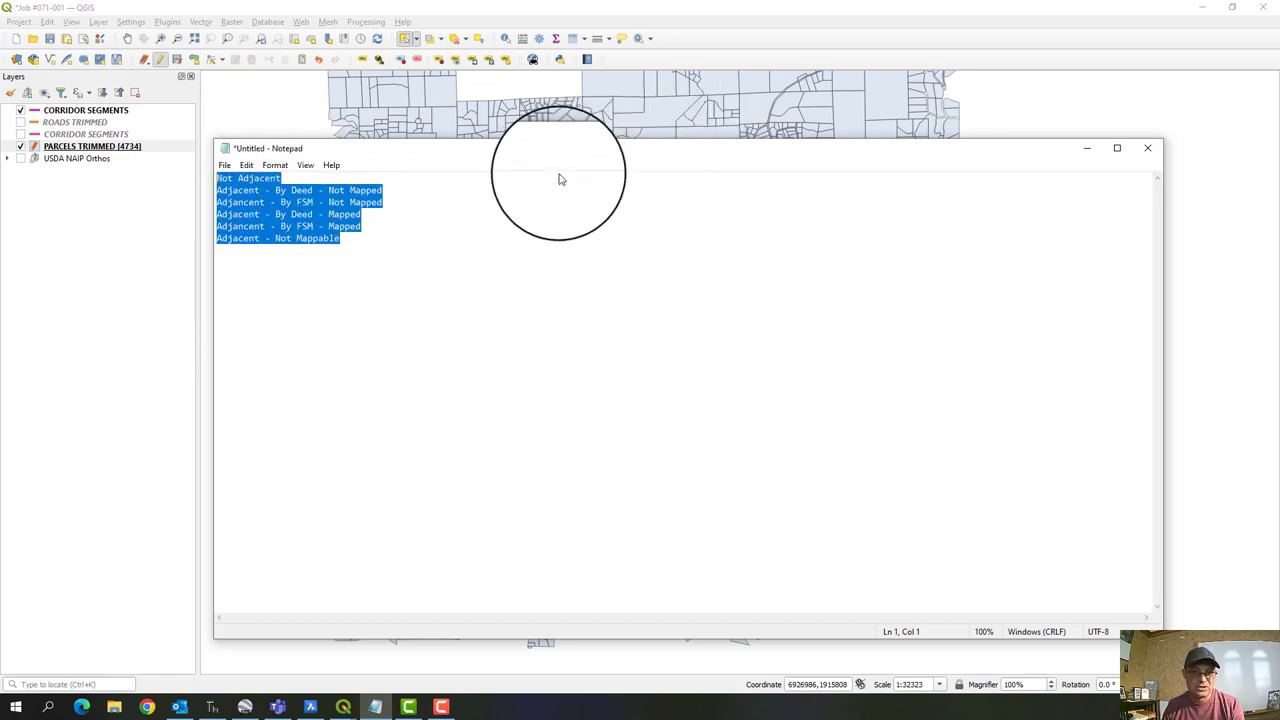
{"action": "left_click", "coordinate": [558, 301]}
{"action": "left_click_drag", "start_coordinate": [288, 178], "coordinate": [214, 177]}
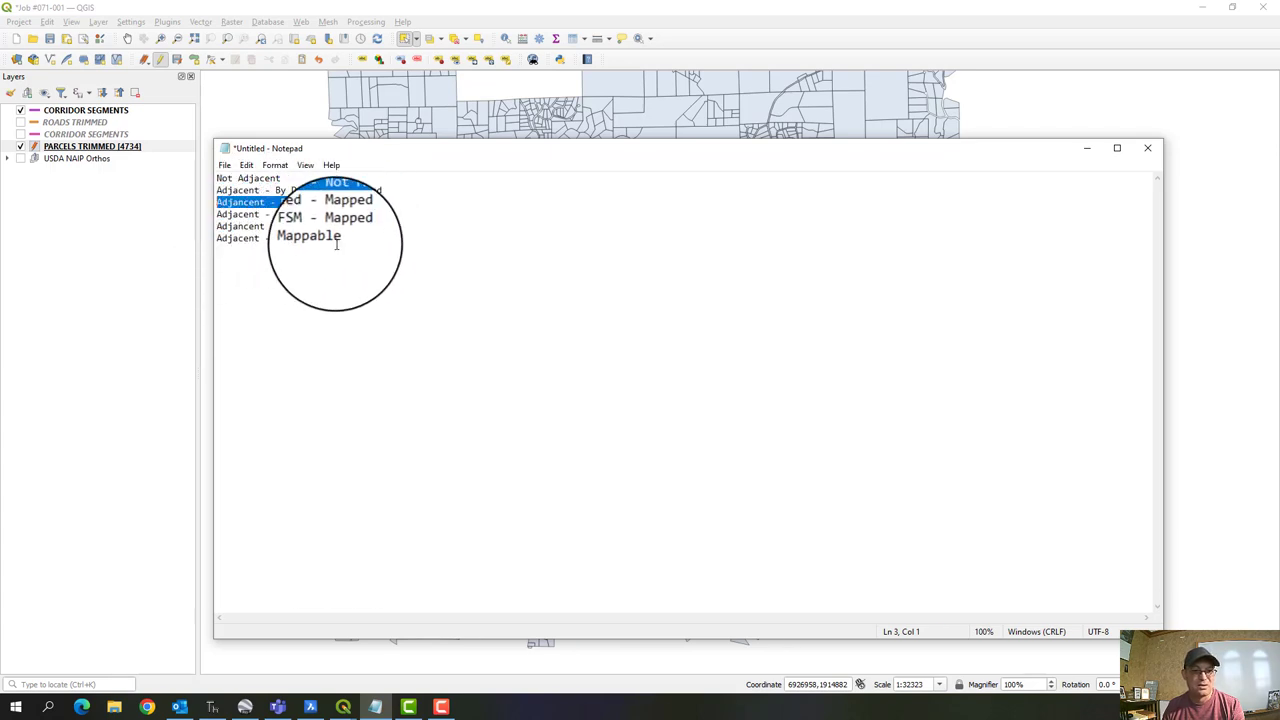
{"action": "left_click_drag", "start_coordinate": [357, 245], "coordinate": [217, 189]}
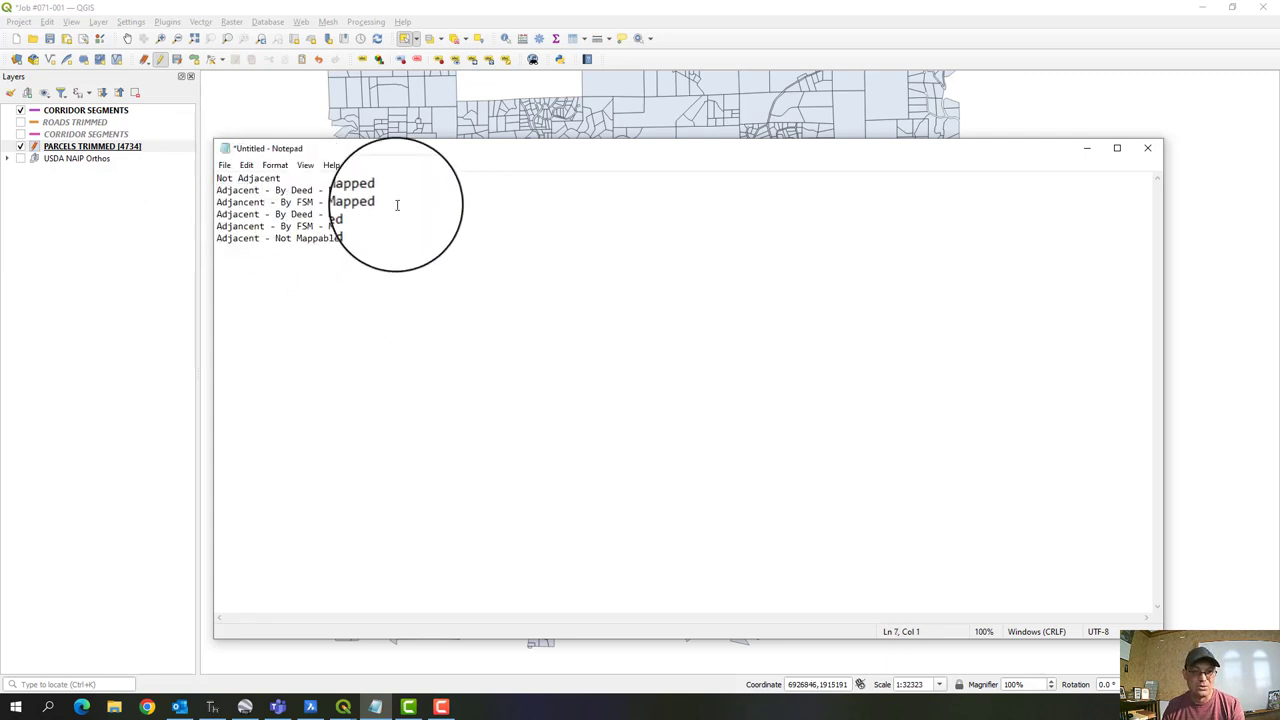
{"action": "left_click_drag", "start_coordinate": [200, 213], "coordinate": [188, 203]}
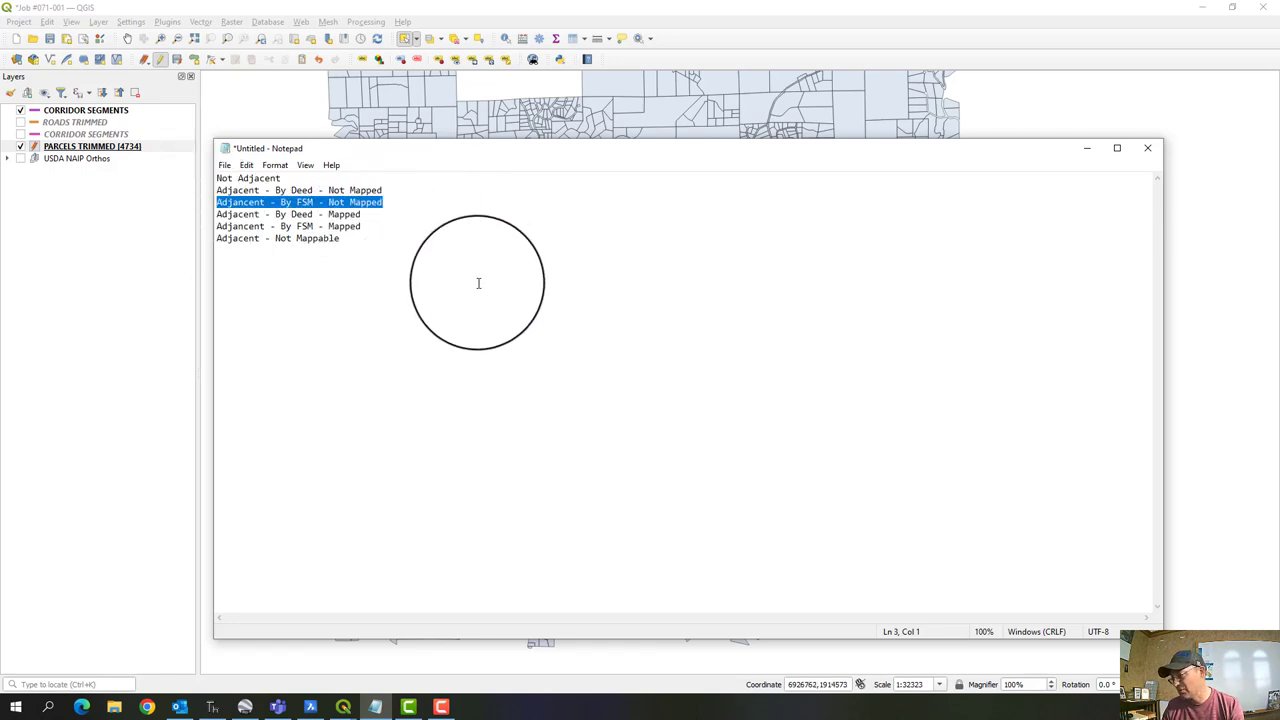
{"action": "left_click", "coordinate": [386, 238]}
{"action": "left_click_drag", "start_coordinate": [383, 202], "coordinate": [220, 239]}
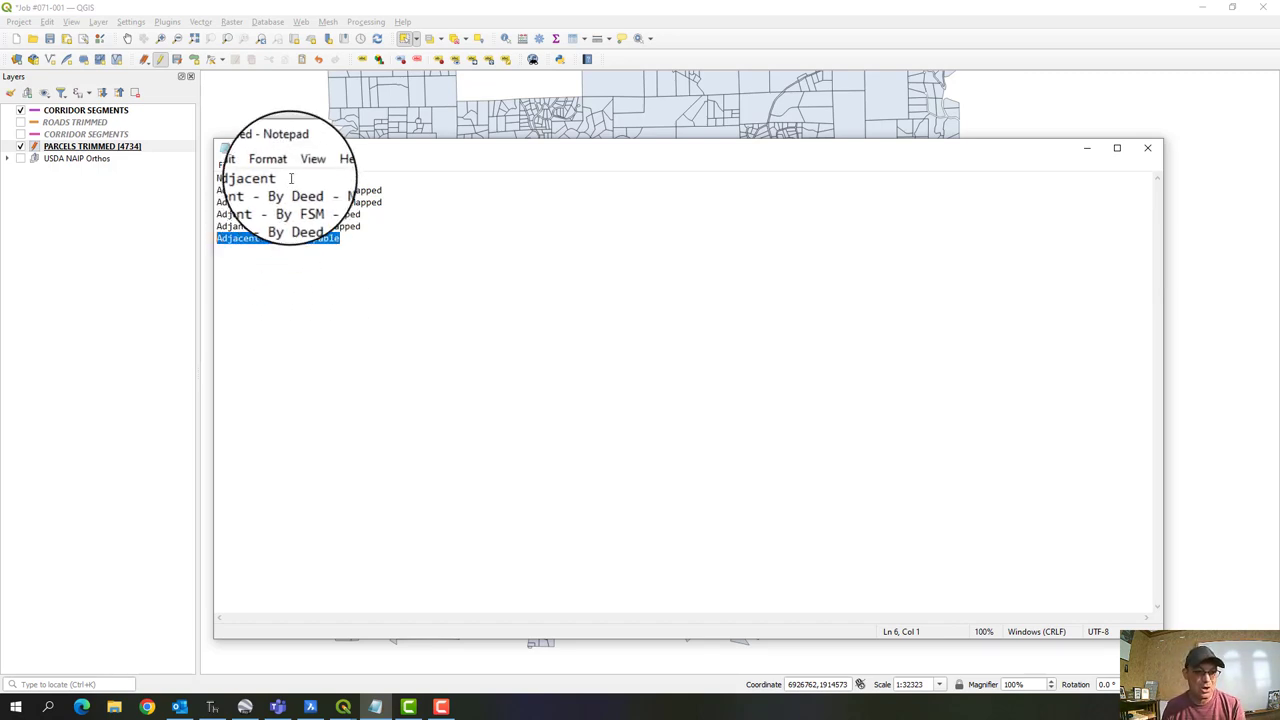
{"action": "left_click_drag", "start_coordinate": [283, 179], "coordinate": [202, 177]}
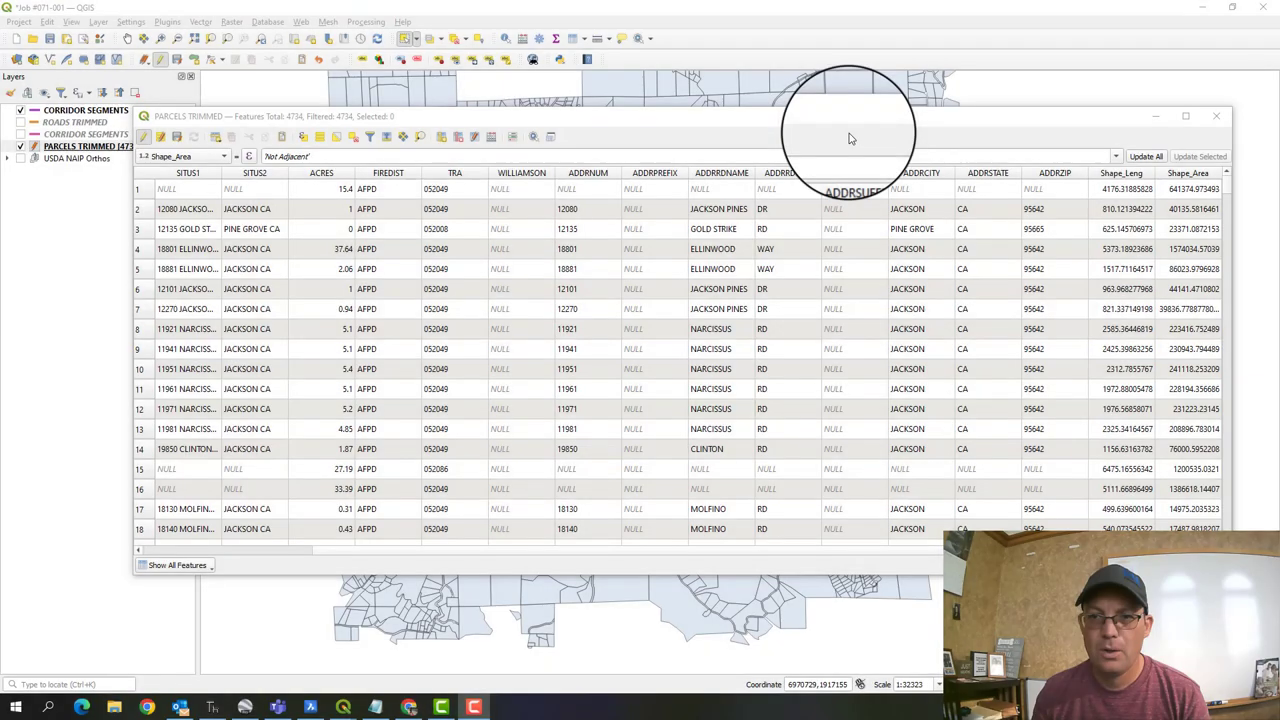
- Close the PARCELS TRIMMED attribute table in QGIS and reopen it from the layer
{"action": "left_click_drag", "start_coordinate": [849, 120], "coordinate": [813, 117]}
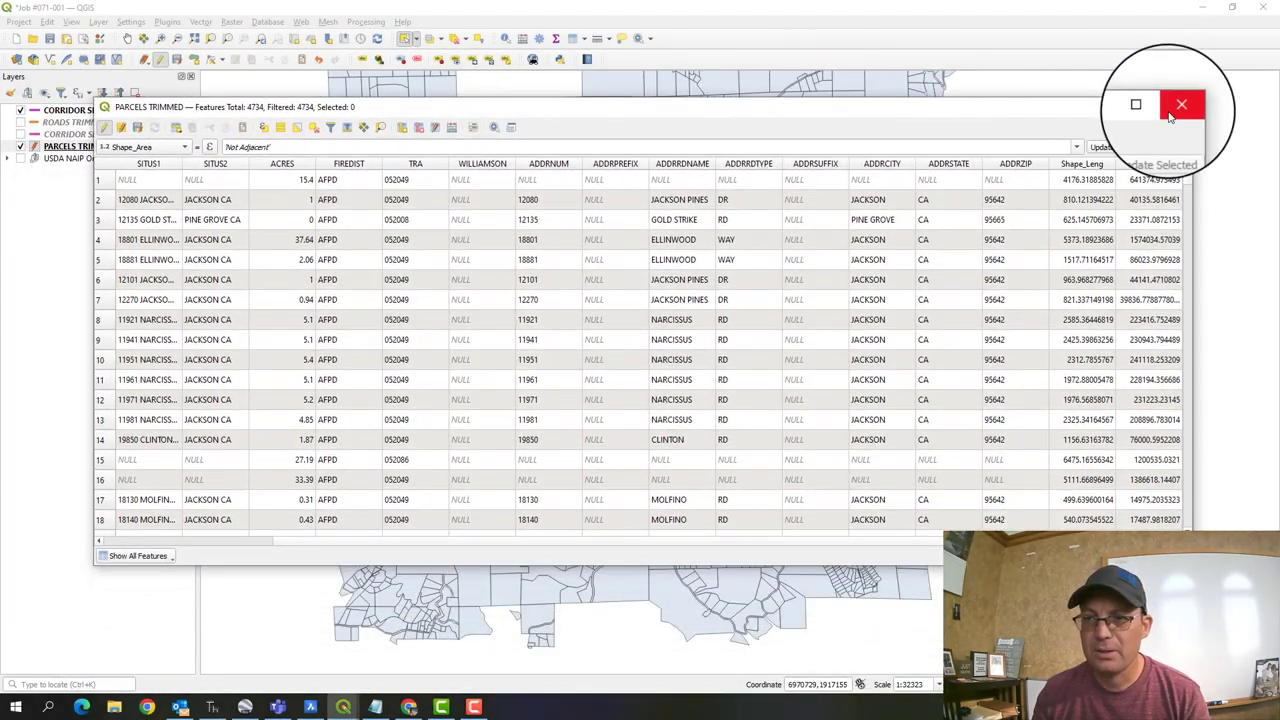
{"action": "left_click", "coordinate": [1183, 119]}
{"action": "right_click", "coordinate": [123, 147]}
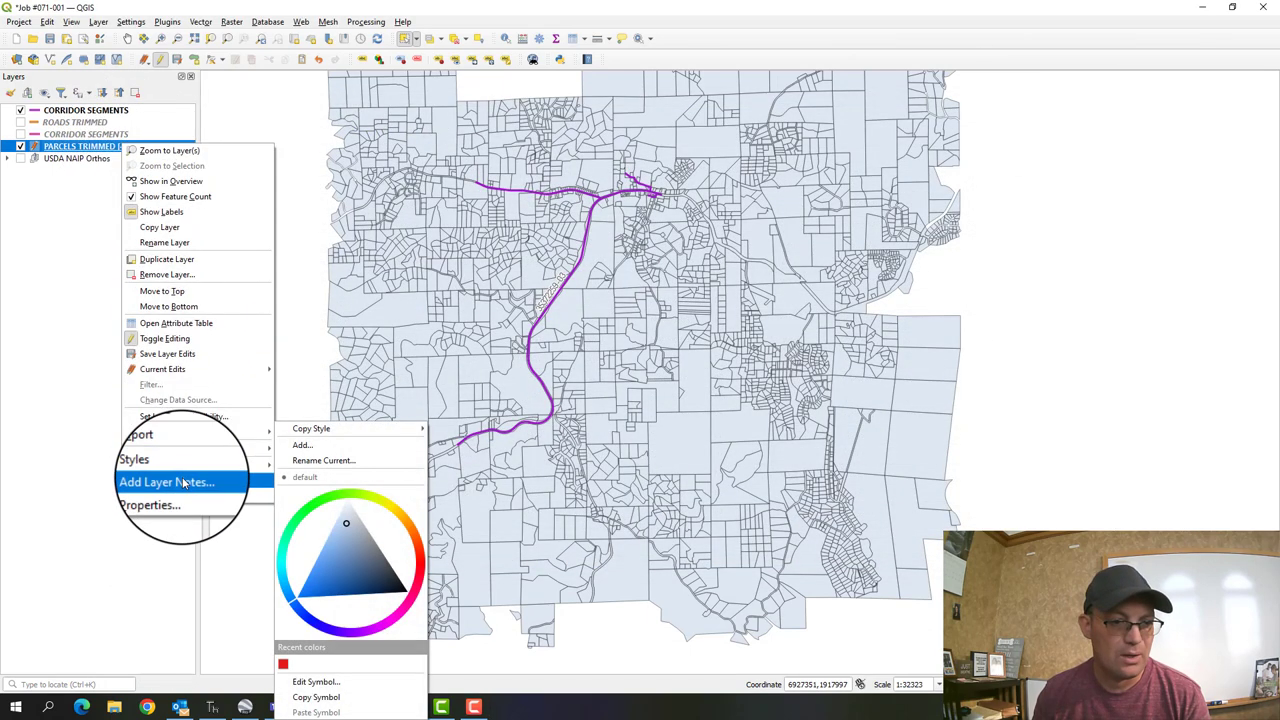
{"action": "left_click", "coordinate": [178, 316]}
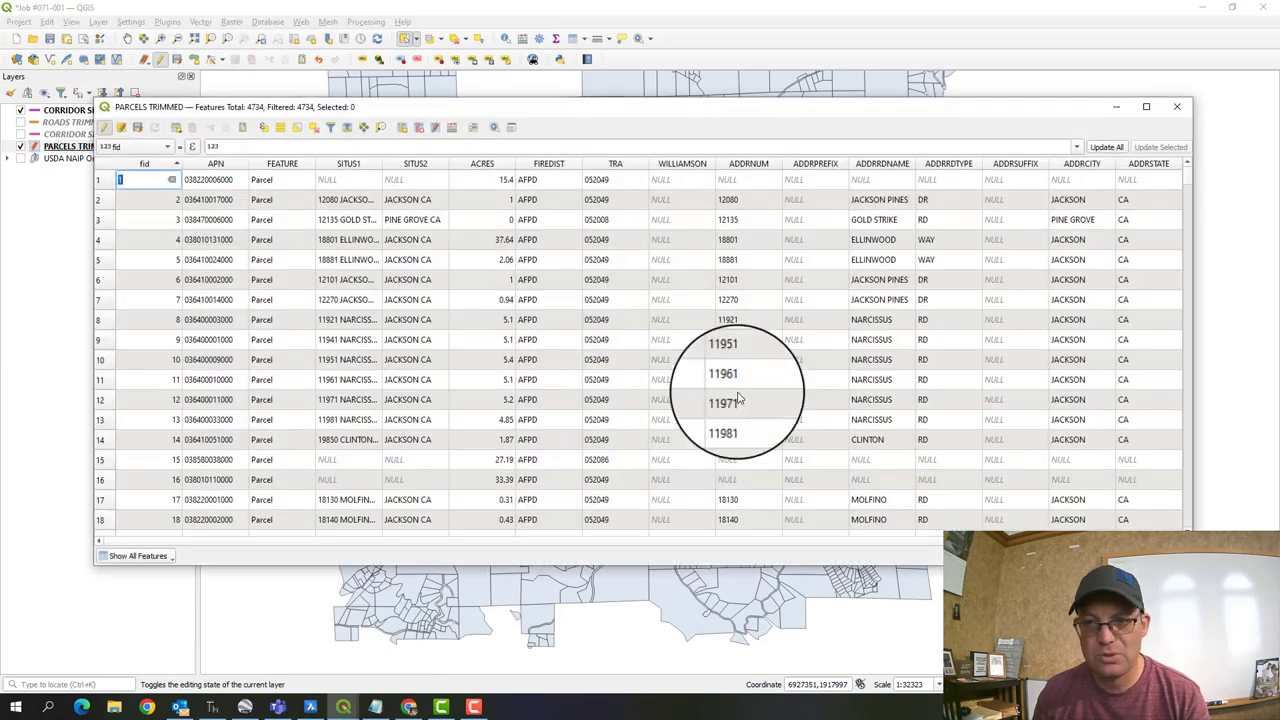
- Add a Text (string) field named RH SURVEY STATUS with length 100 to the reopened parcels table
{"action": "left_click", "coordinate": [401, 128]}
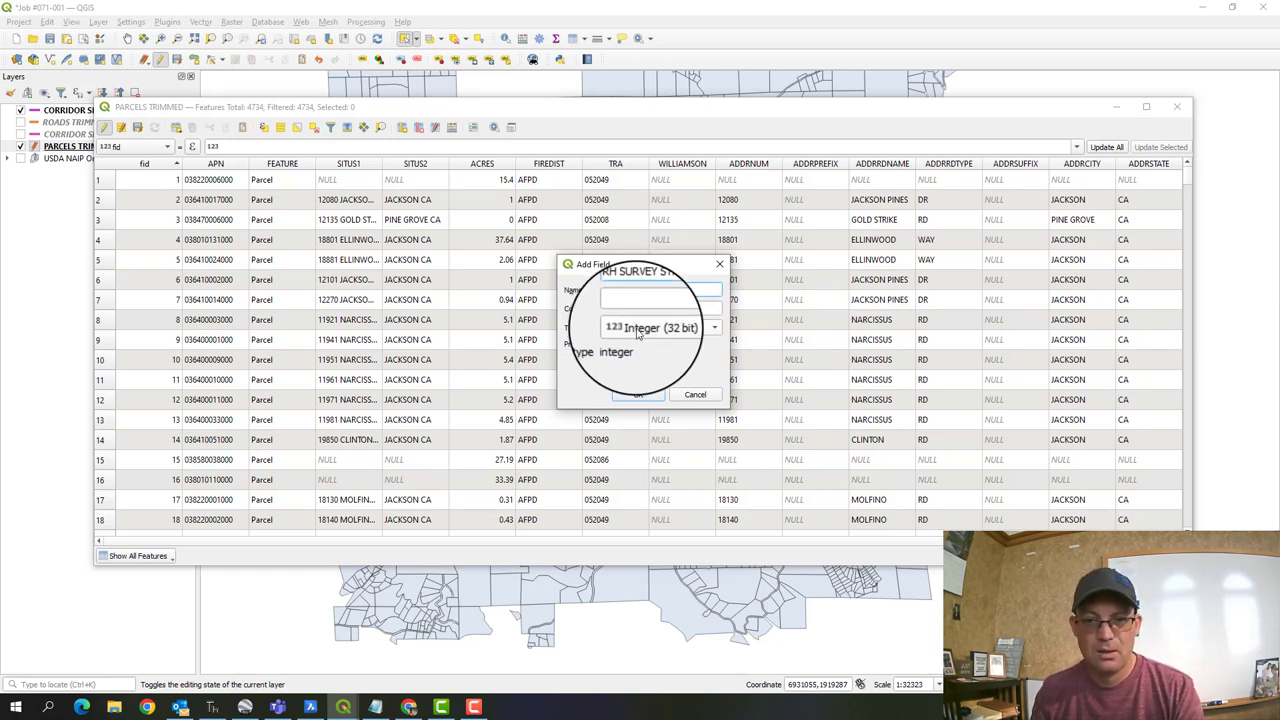
{"action": "left_click", "coordinate": [640, 327]}
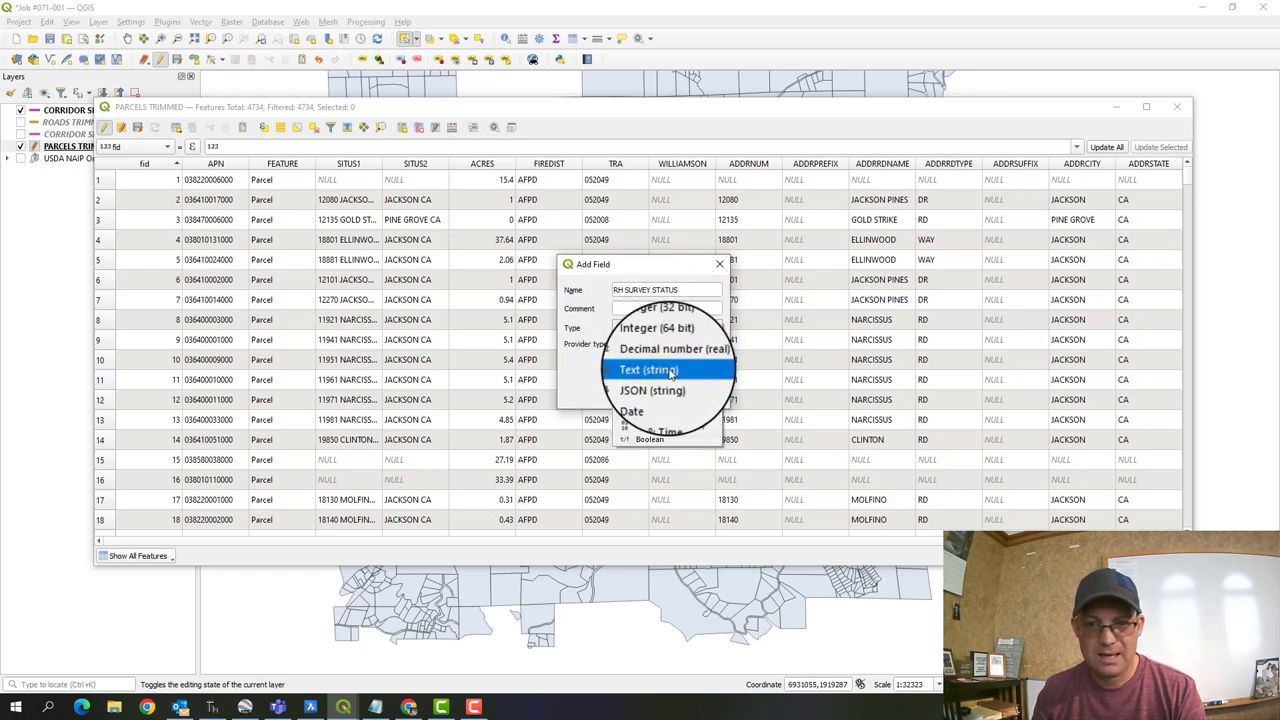
{"action": "left_click", "coordinate": [671, 372]}
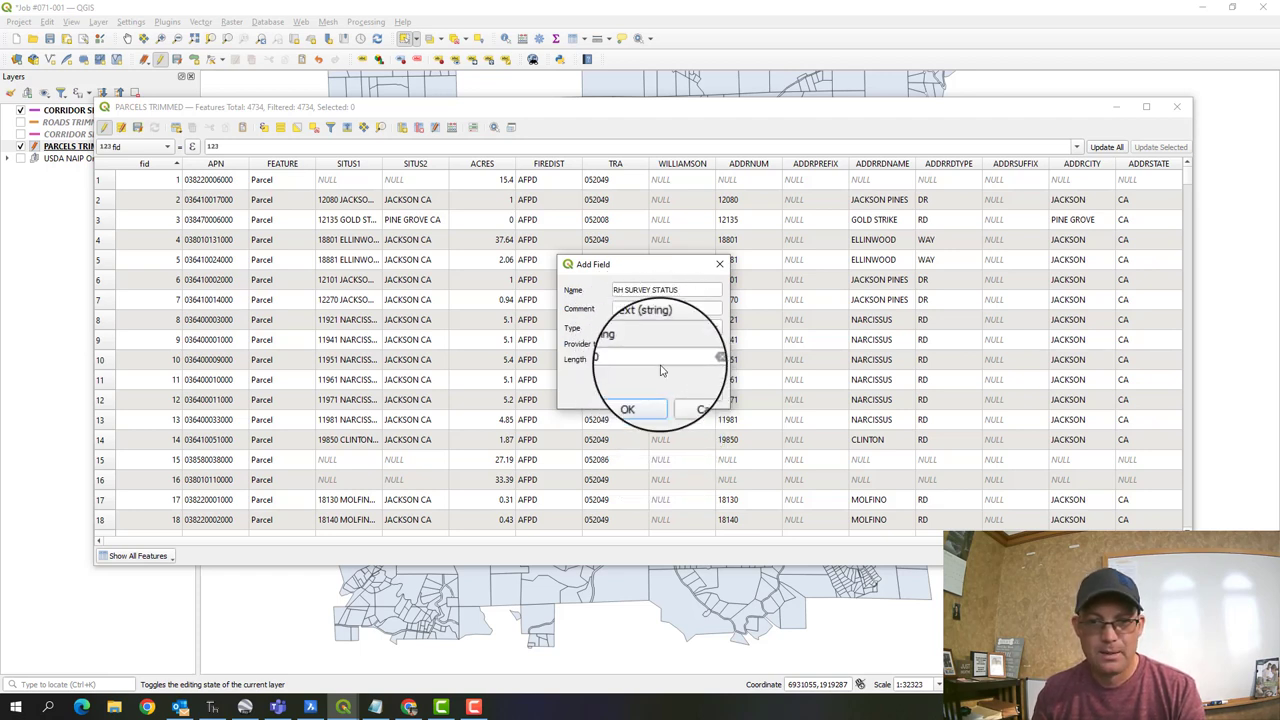
{"action": "left_click", "coordinate": [660, 360]}
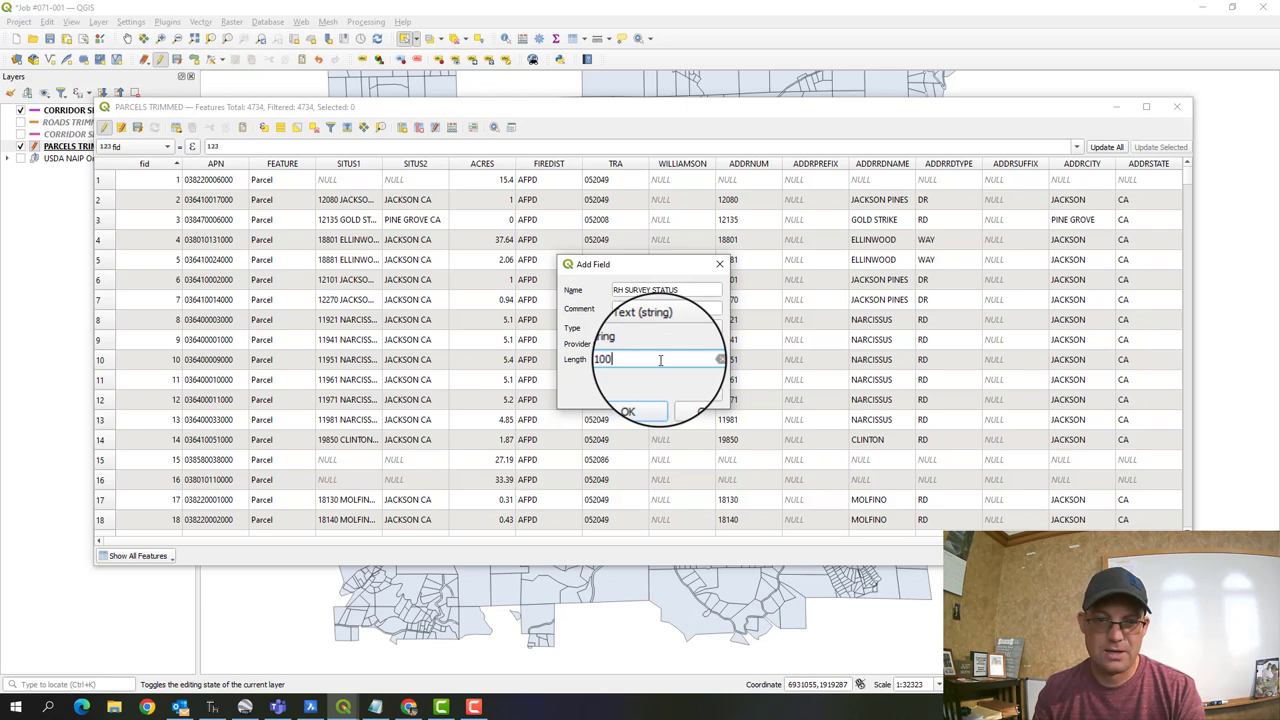
{"action": "type", "text": "100"}
{"action": "left_click", "coordinate": [636, 396]}
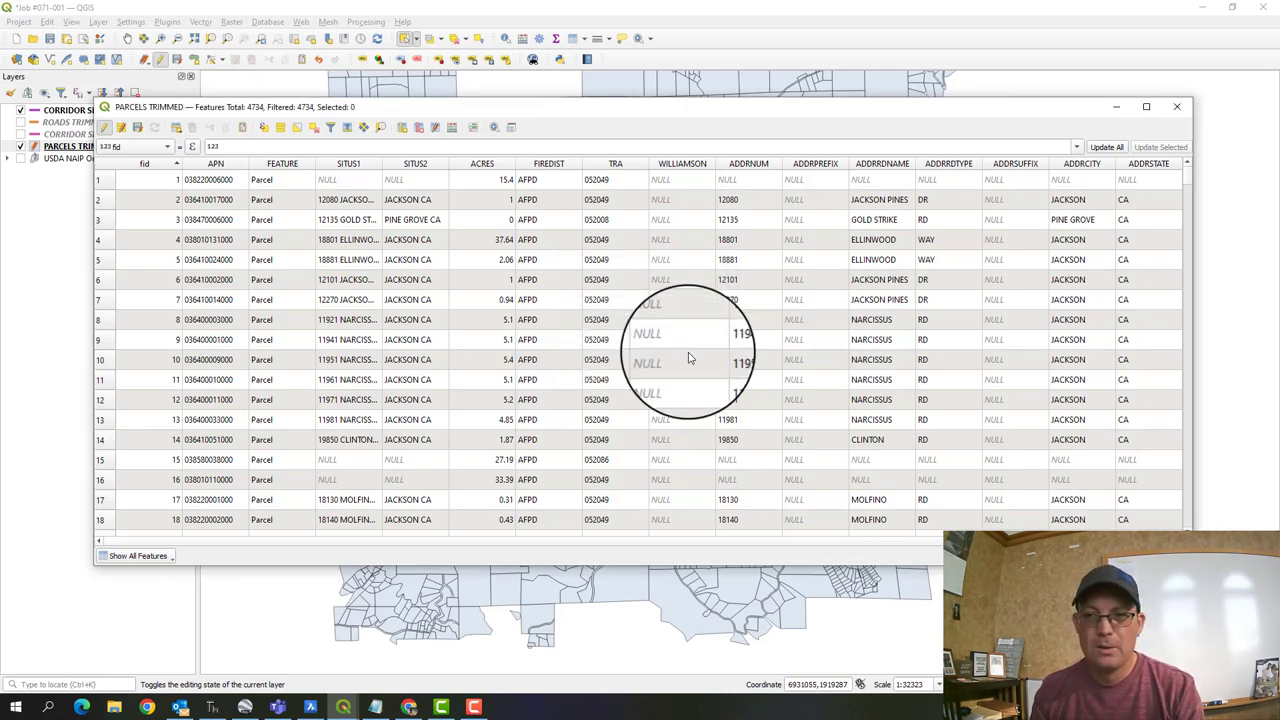
- Enter Not Adjacent as the RH SURVEY STATUS value for the first three parcels
{"action": "left_click_drag", "start_coordinate": [937, 545], "coordinate": [1250, 541]}
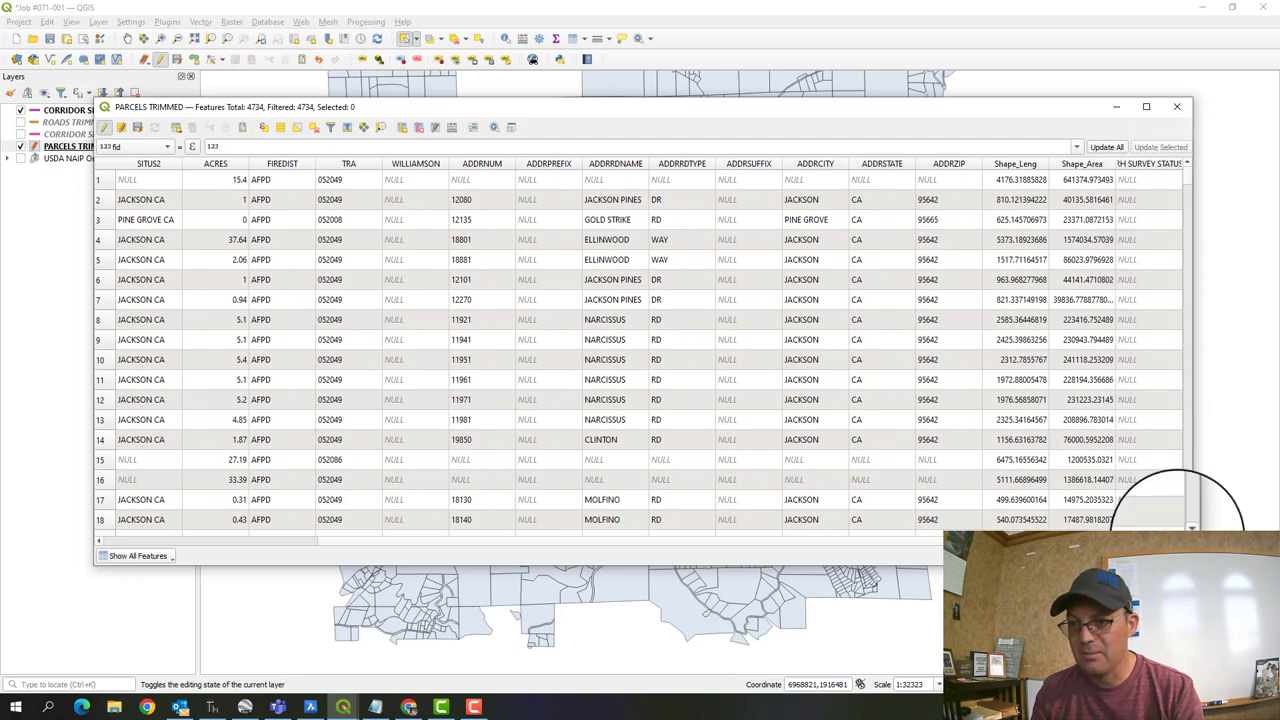
{"action": "double_click", "coordinate": [1140, 179]}
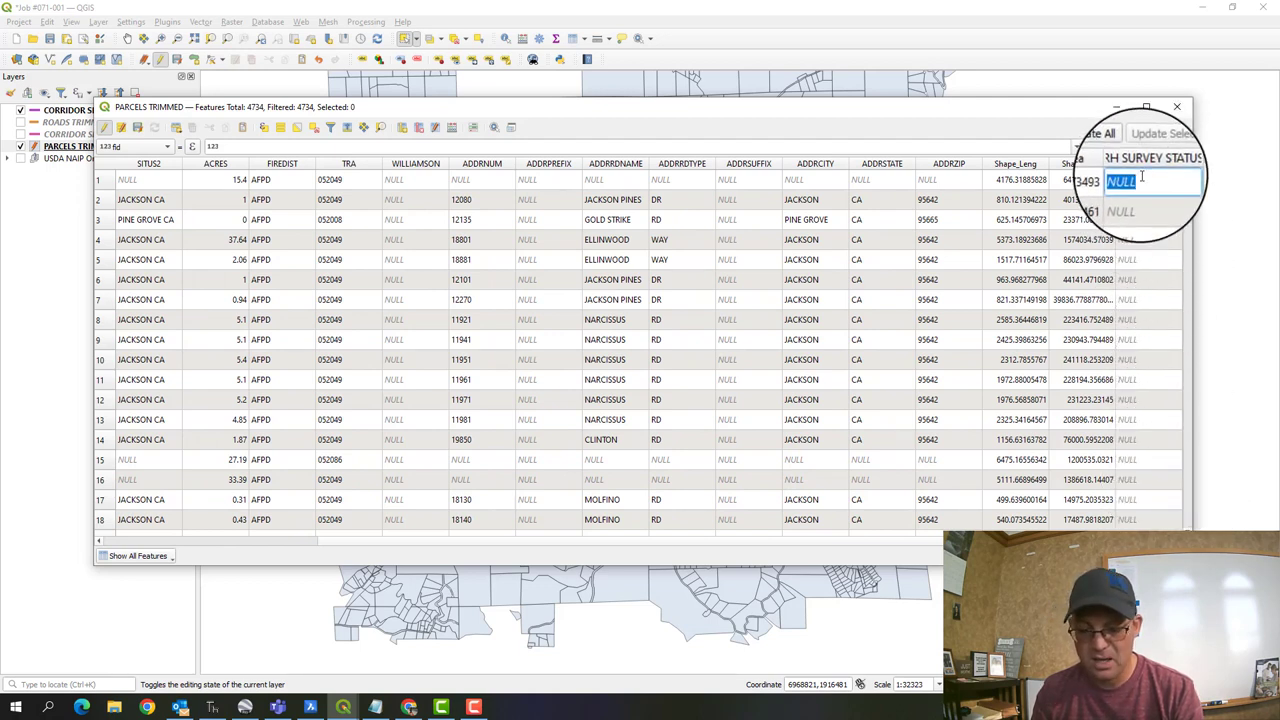
{"action": "type", "text": "Not Adjacent"}
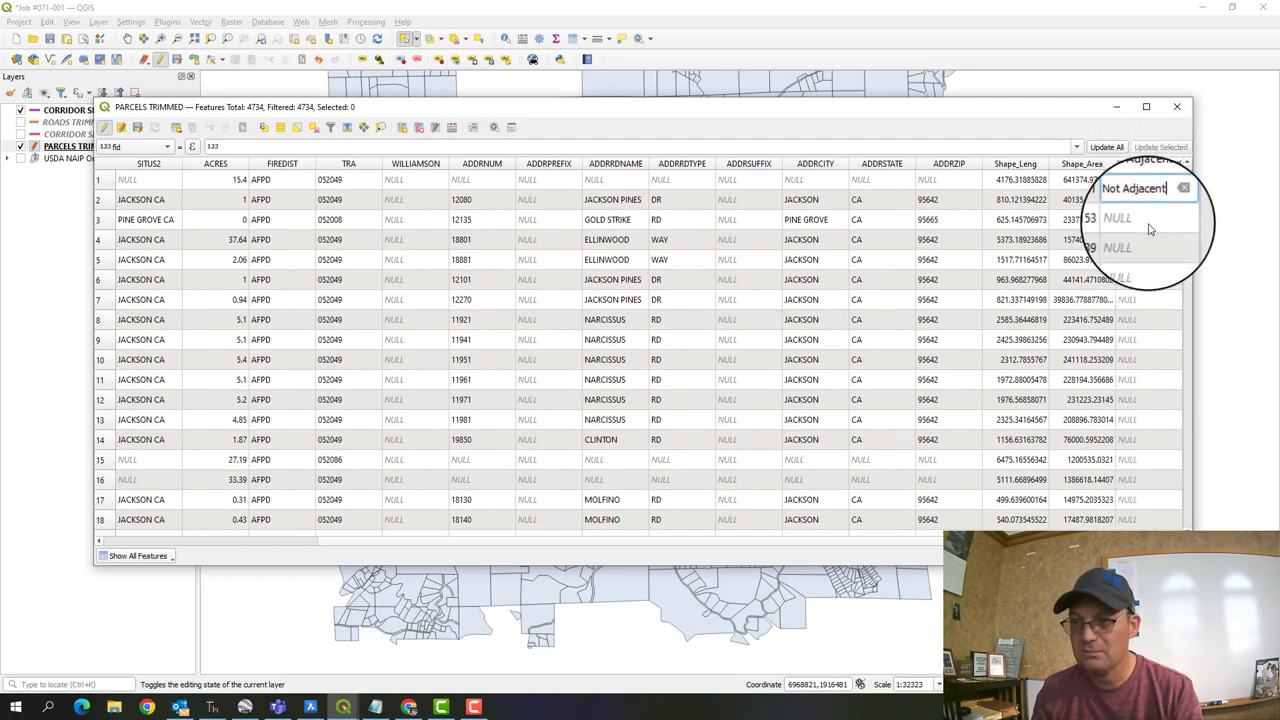
- Fill the RH SURVEY STATUS field of all parcels with the expression 'Not Adjacent' and check the updated column
{"action": "left_click", "coordinate": [160, 146]}
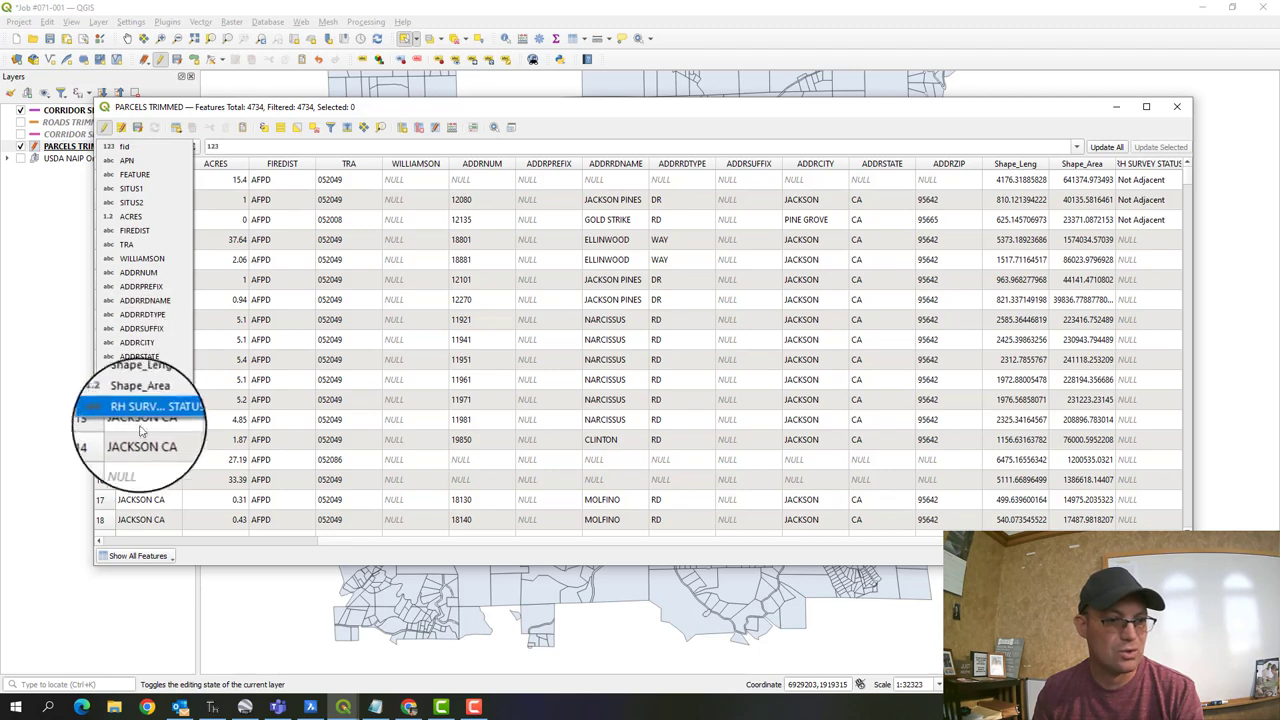
{"action": "left_click", "coordinate": [141, 414]}
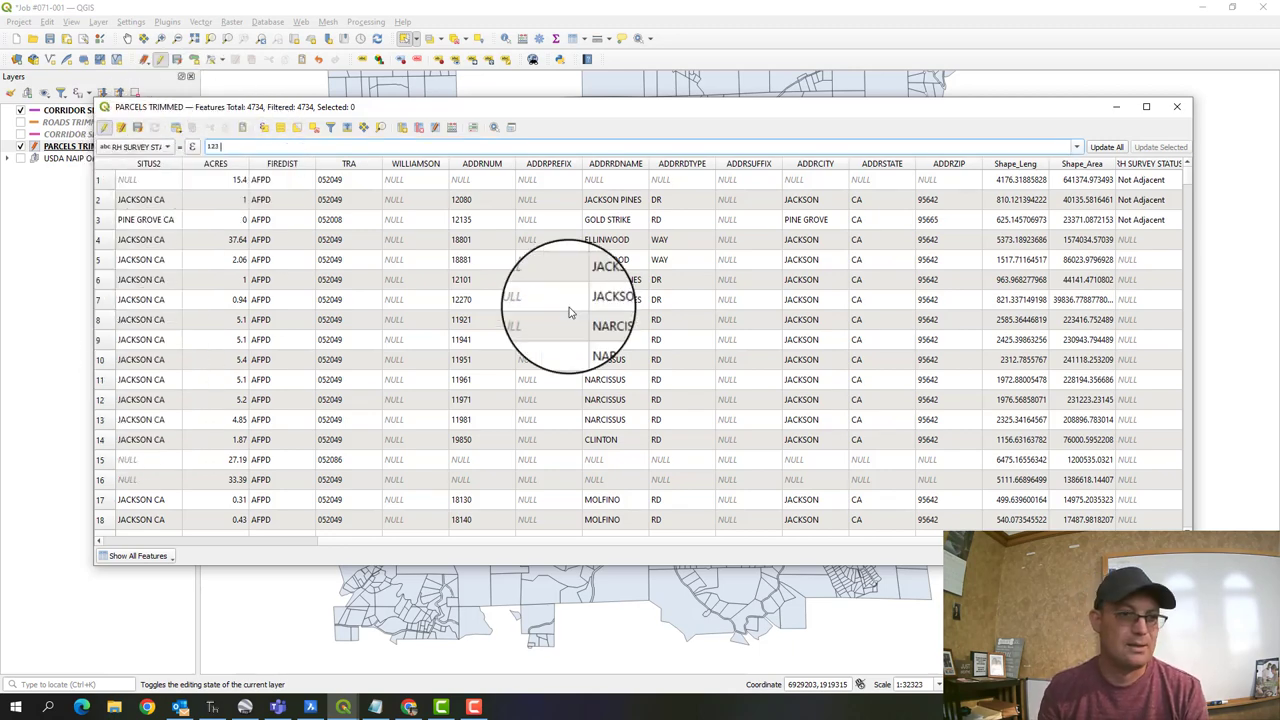
{"action": "left_click", "coordinate": [135, 146]}
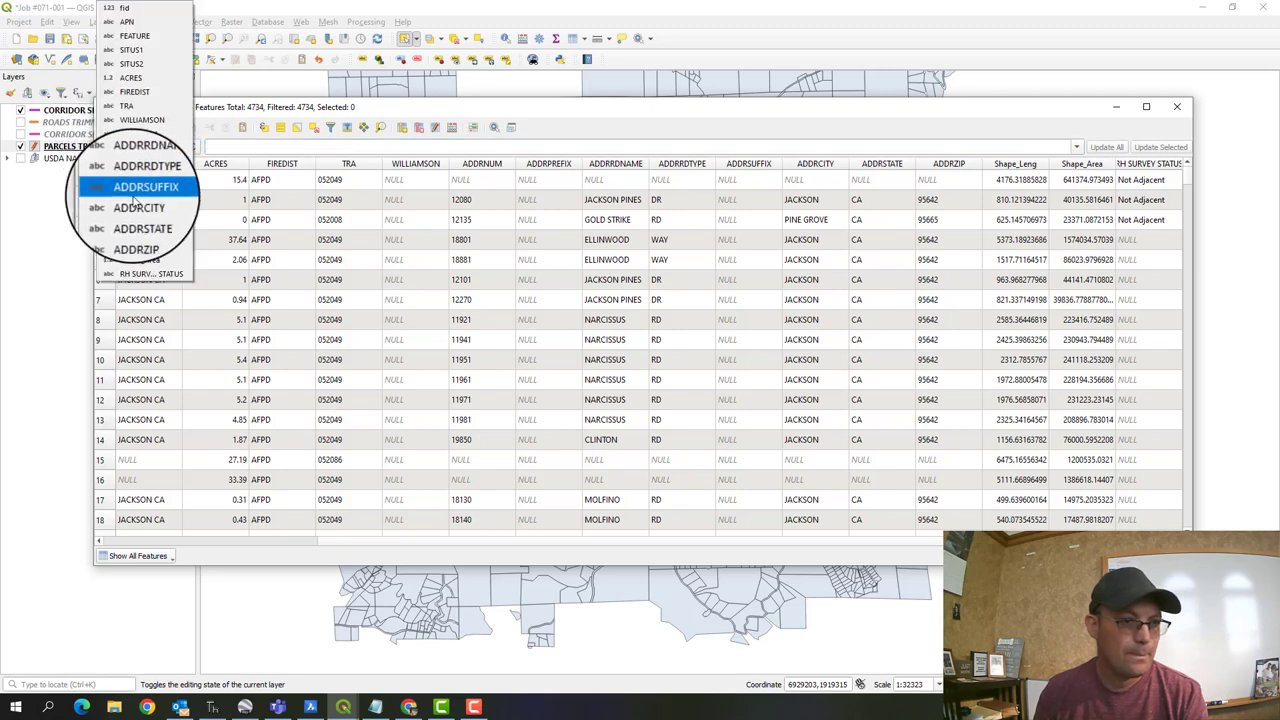
{"action": "left_click", "coordinate": [245, 147]}
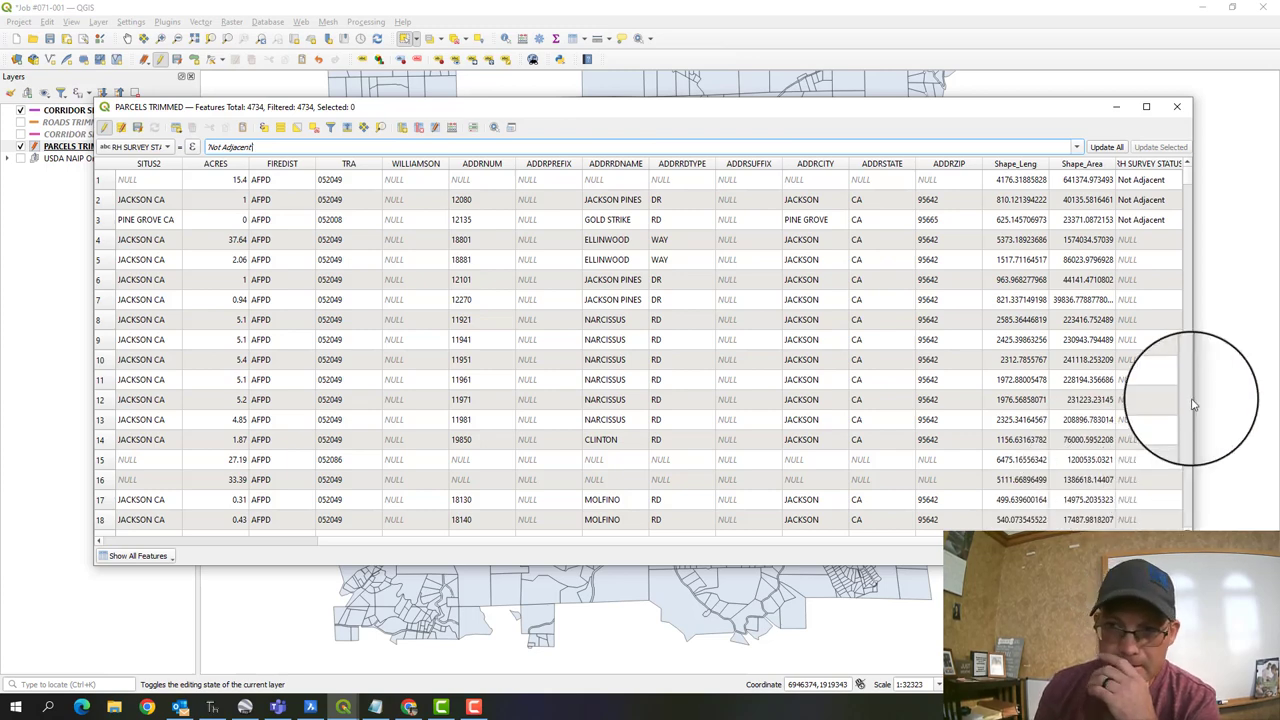
{"action": "left_click", "coordinate": [1102, 148]}
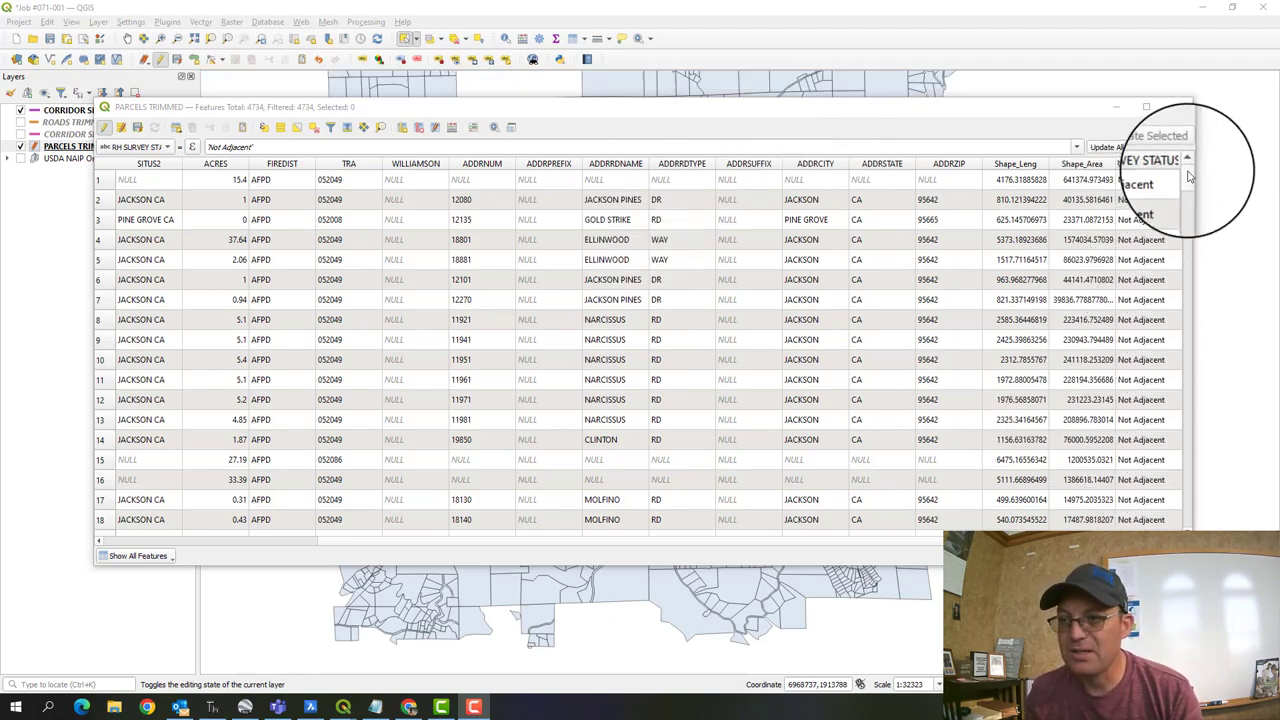
{"action": "left_click_drag", "start_coordinate": [1187, 178], "coordinate": [1186, 129]}
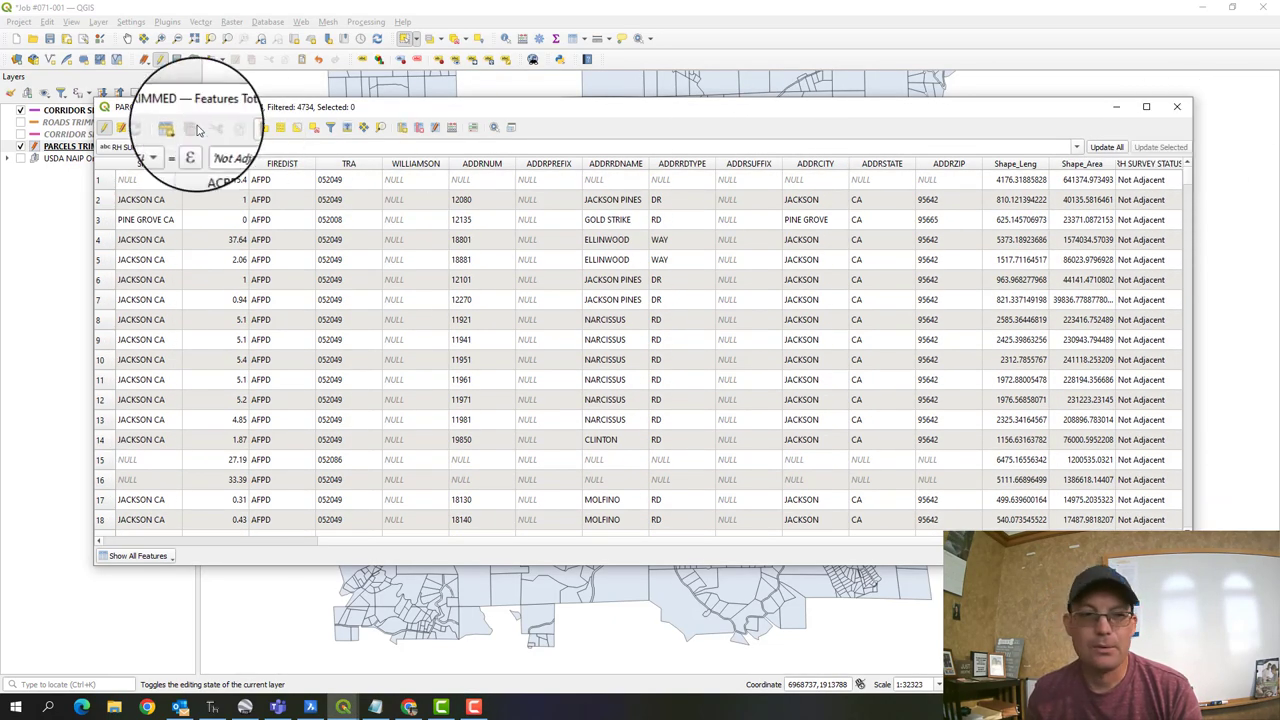
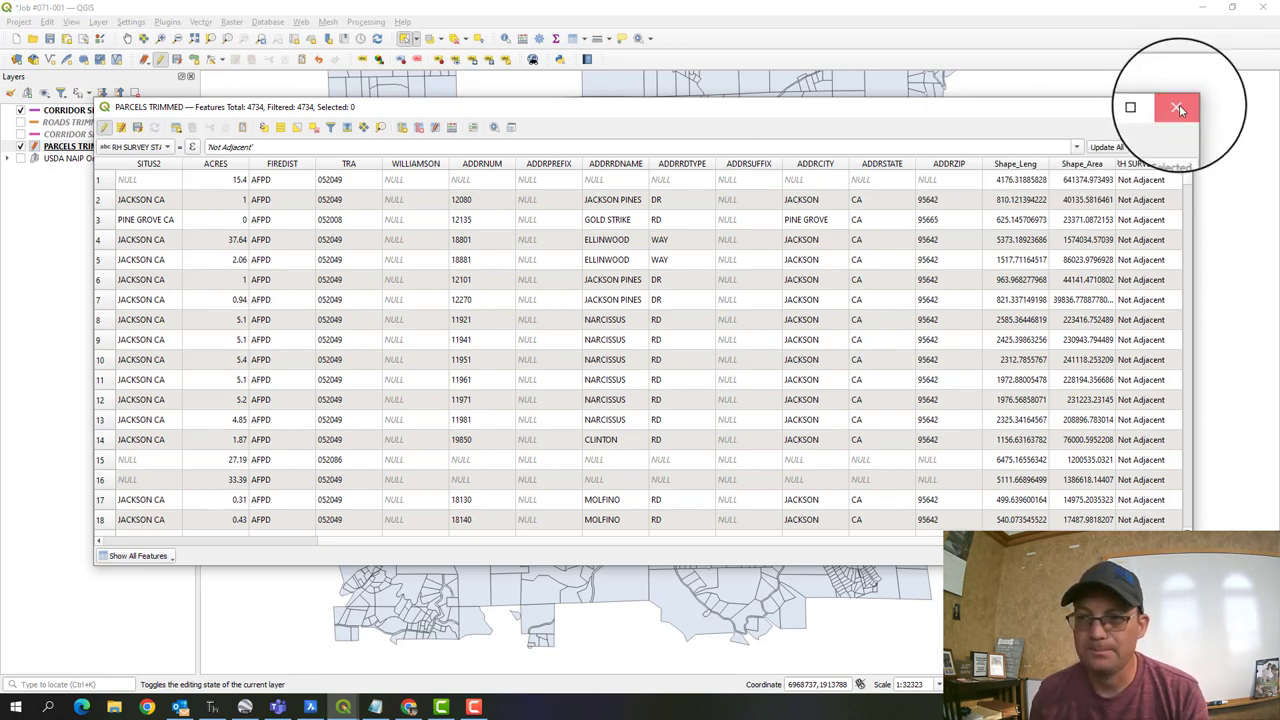
- Close the attribute table, save the PARCELS TRIMMED layer's current edits and end its editing session
{"action": "left_click", "coordinate": [1179, 108]}
{"action": "right_click", "coordinate": [62, 146]}
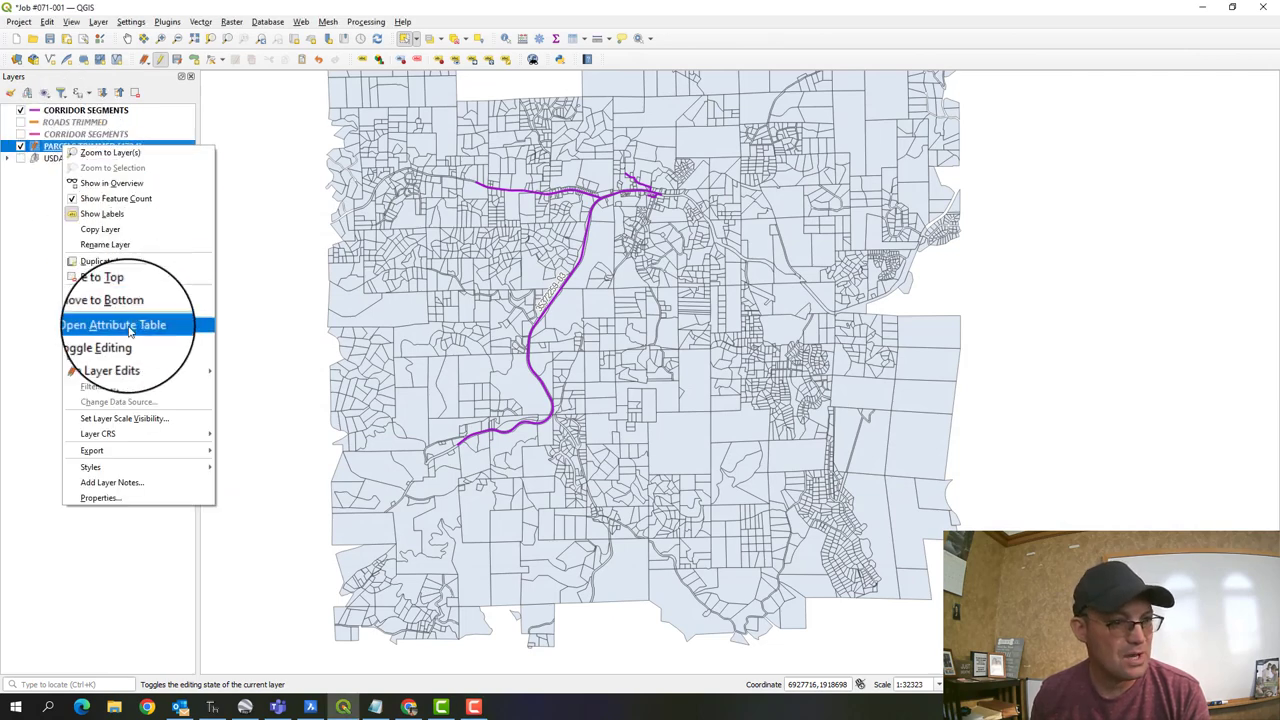
{"action": "left_click", "coordinate": [130, 357]}
{"action": "right_click", "coordinate": [114, 147]}
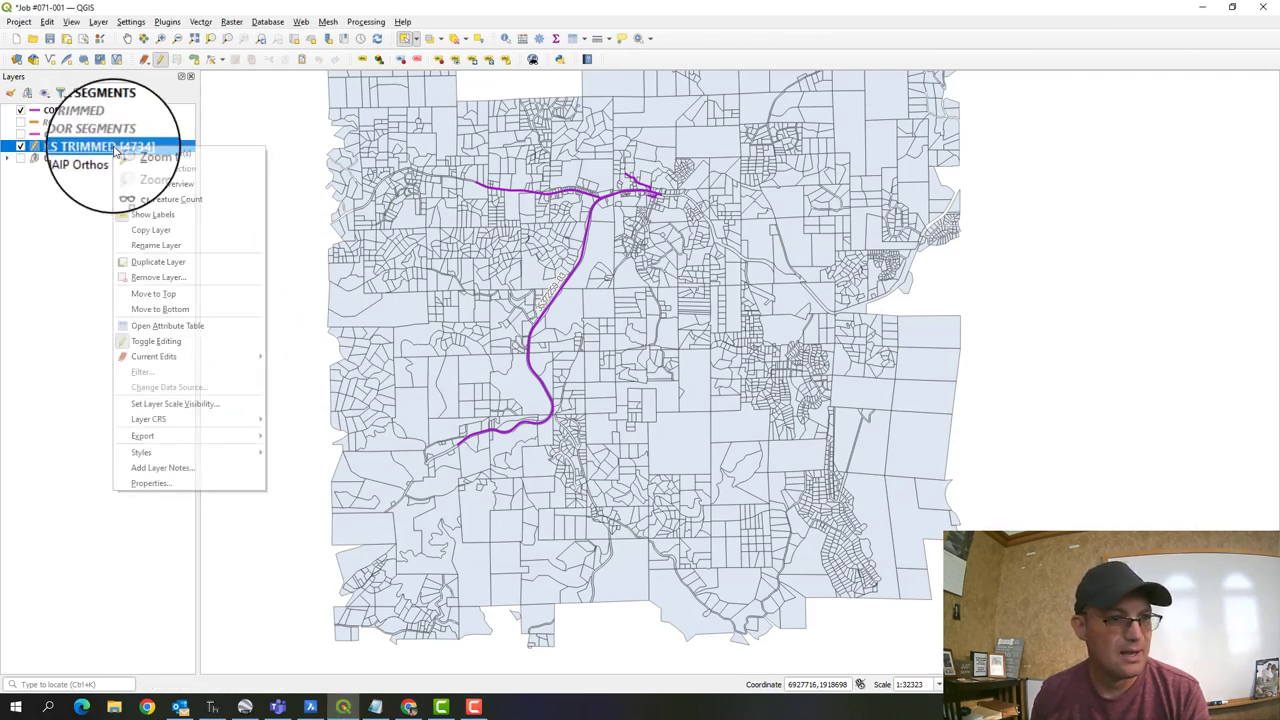
{"action": "left_click", "coordinate": [145, 342]}
- Open the properties of the PARCELS TRIMMED layer and change its symbology from Single Symbol to Categorized
{"action": "right_click", "coordinate": [84, 147]}
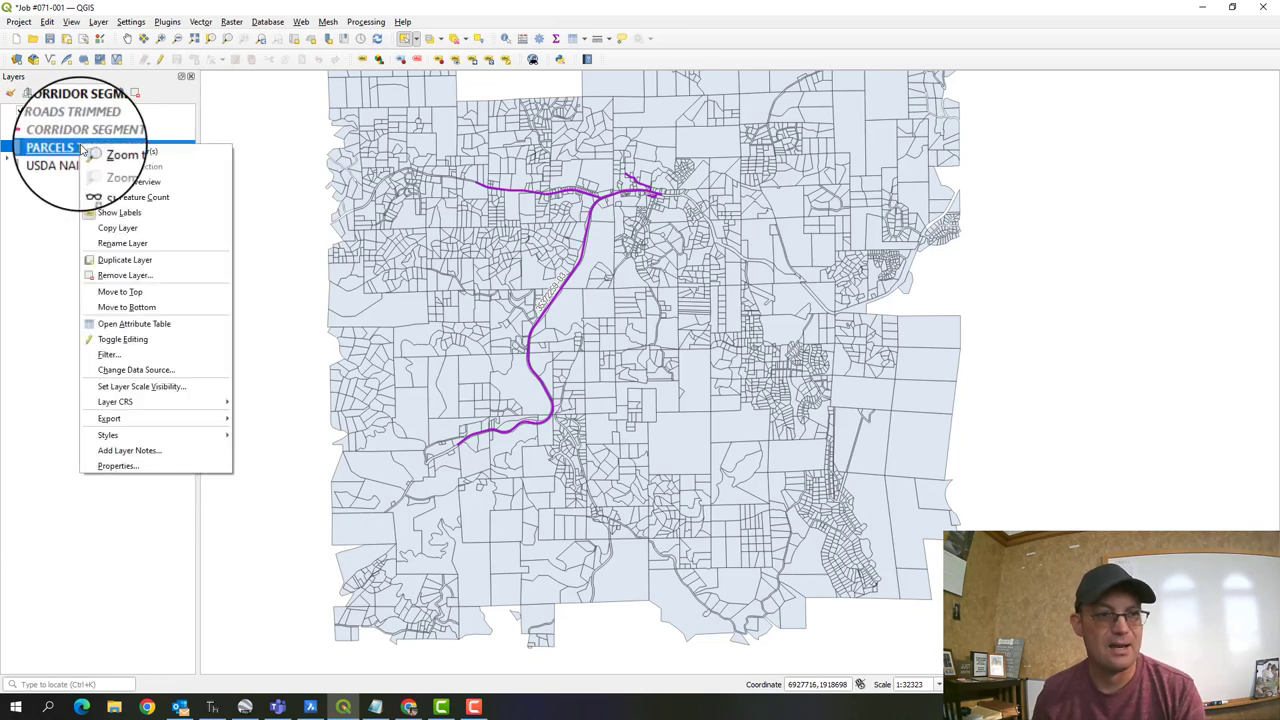
{"action": "left_click", "coordinate": [131, 467]}
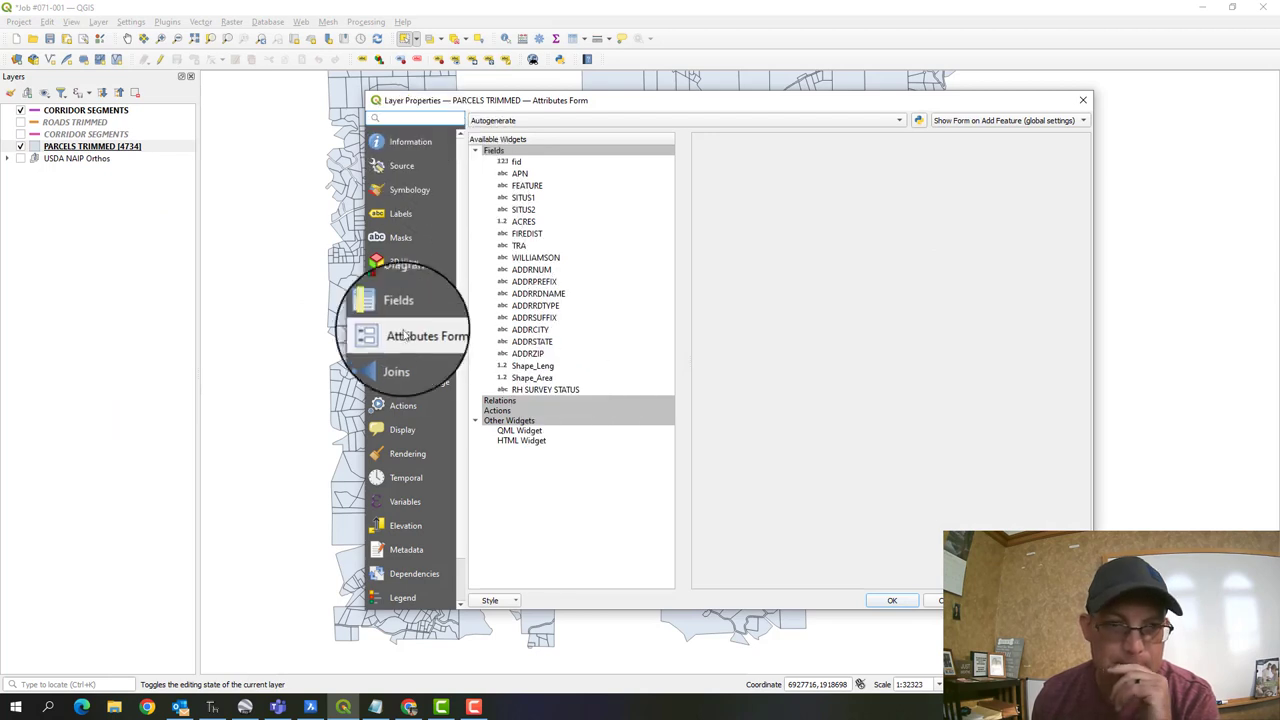
{"action": "left_click", "coordinate": [410, 190]}
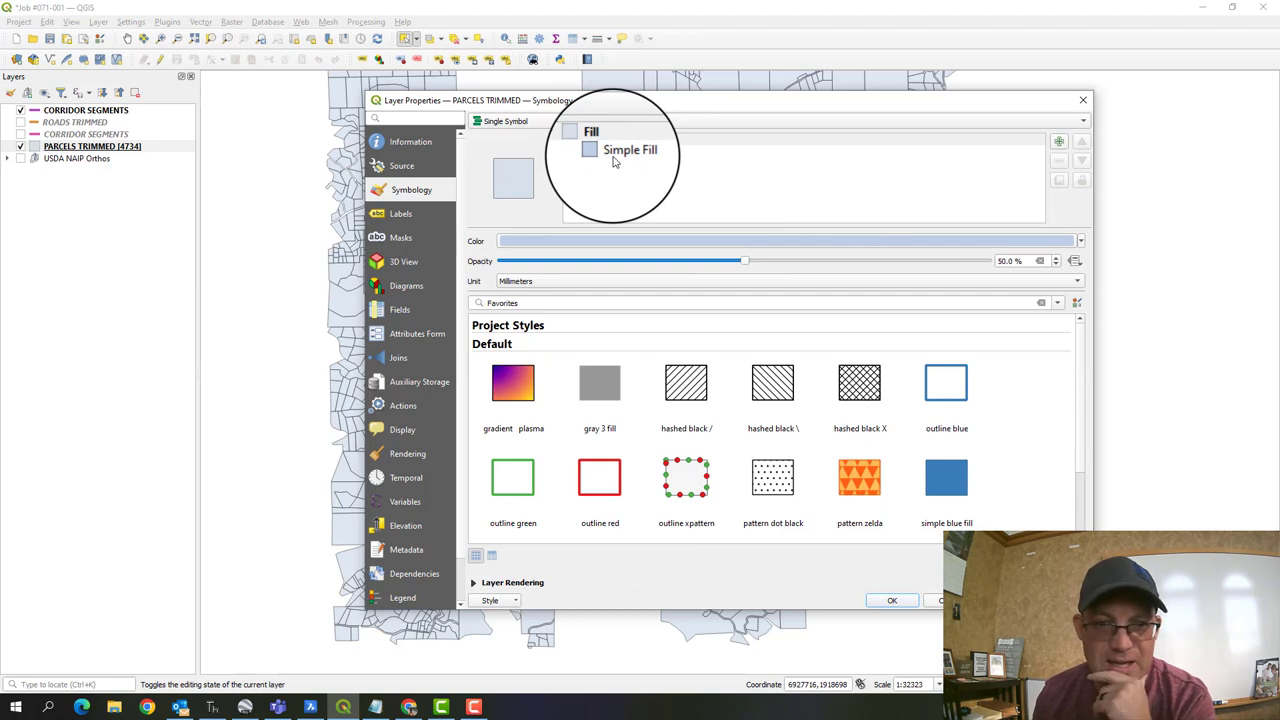
{"action": "left_click", "coordinate": [551, 122]}
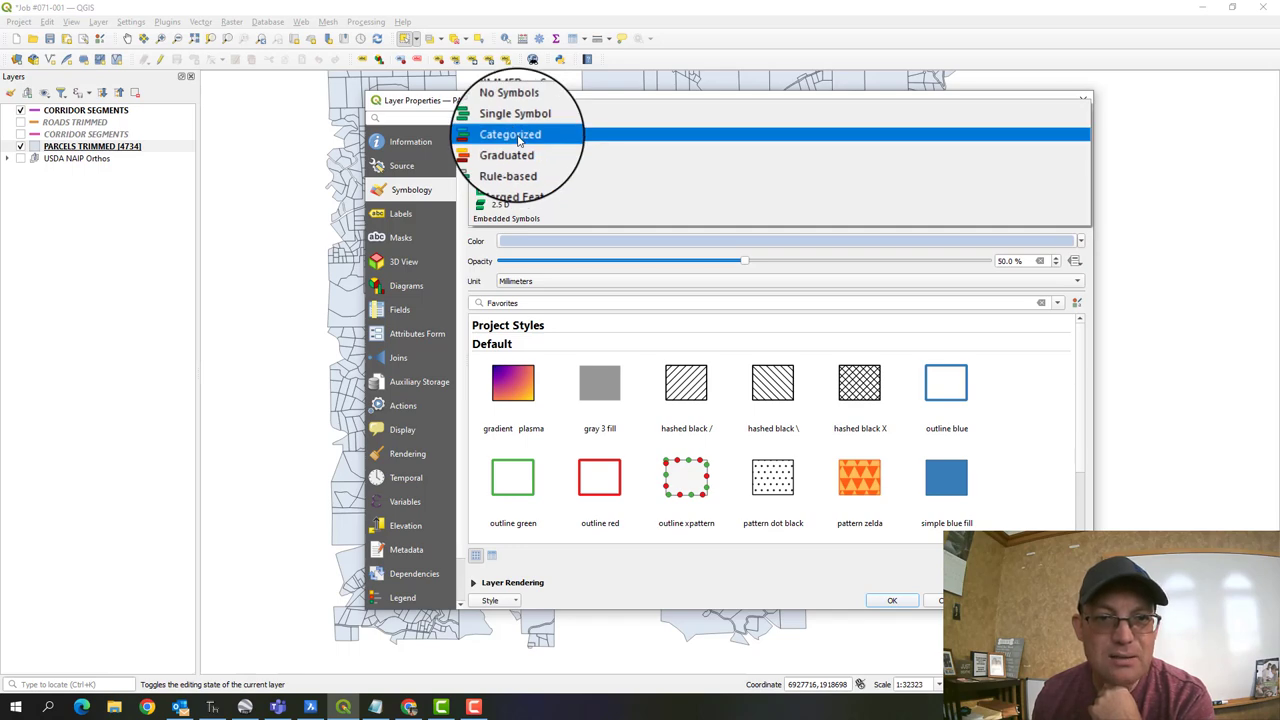
{"action": "left_click", "coordinate": [518, 141]}
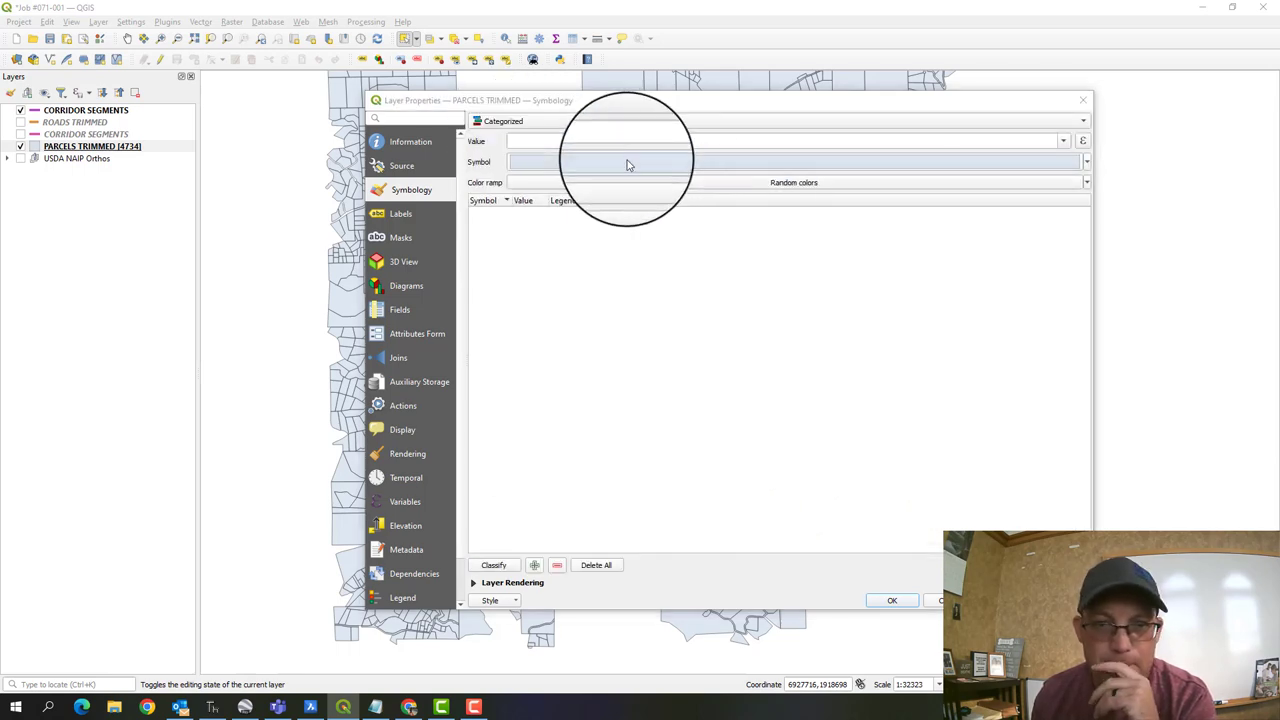
- Choose RH SURVEY STATUS as the classification value for the categorized symbology and apply it to the parcels layer
{"action": "left_click", "coordinate": [627, 163]}
{"action": "left_click", "coordinate": [797, 137]}
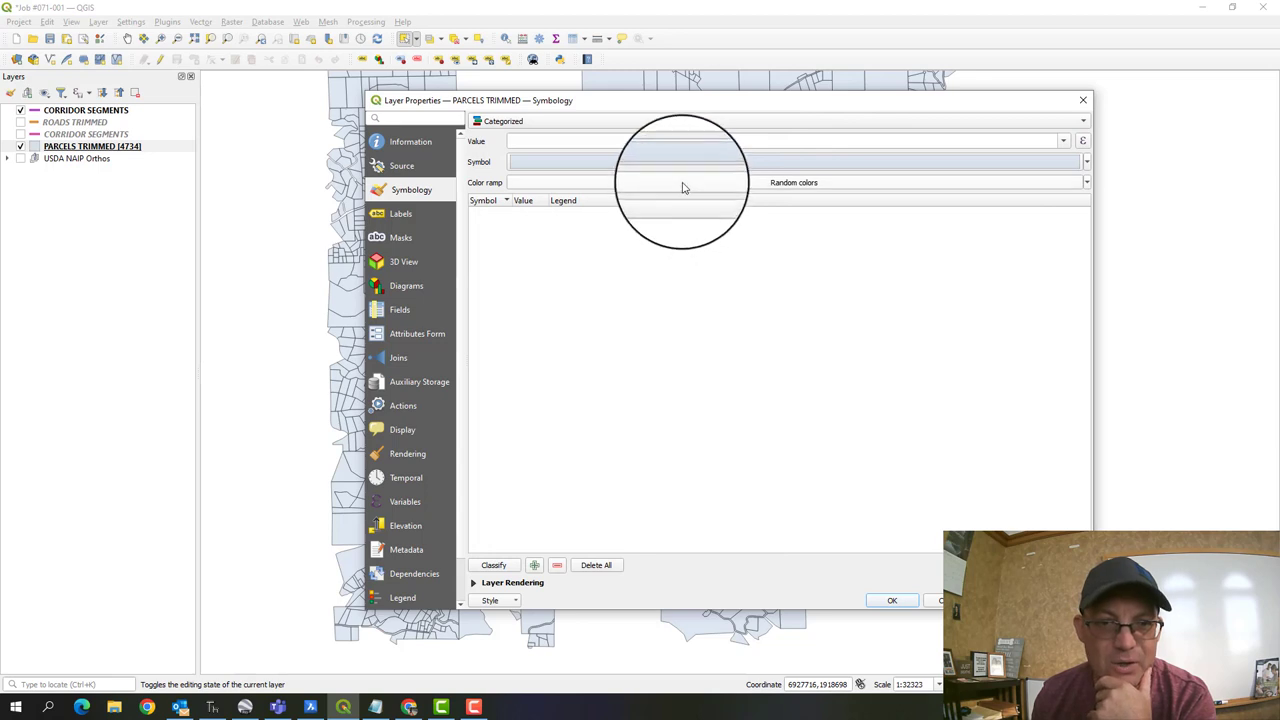
{"action": "left_click", "coordinate": [602, 142]}
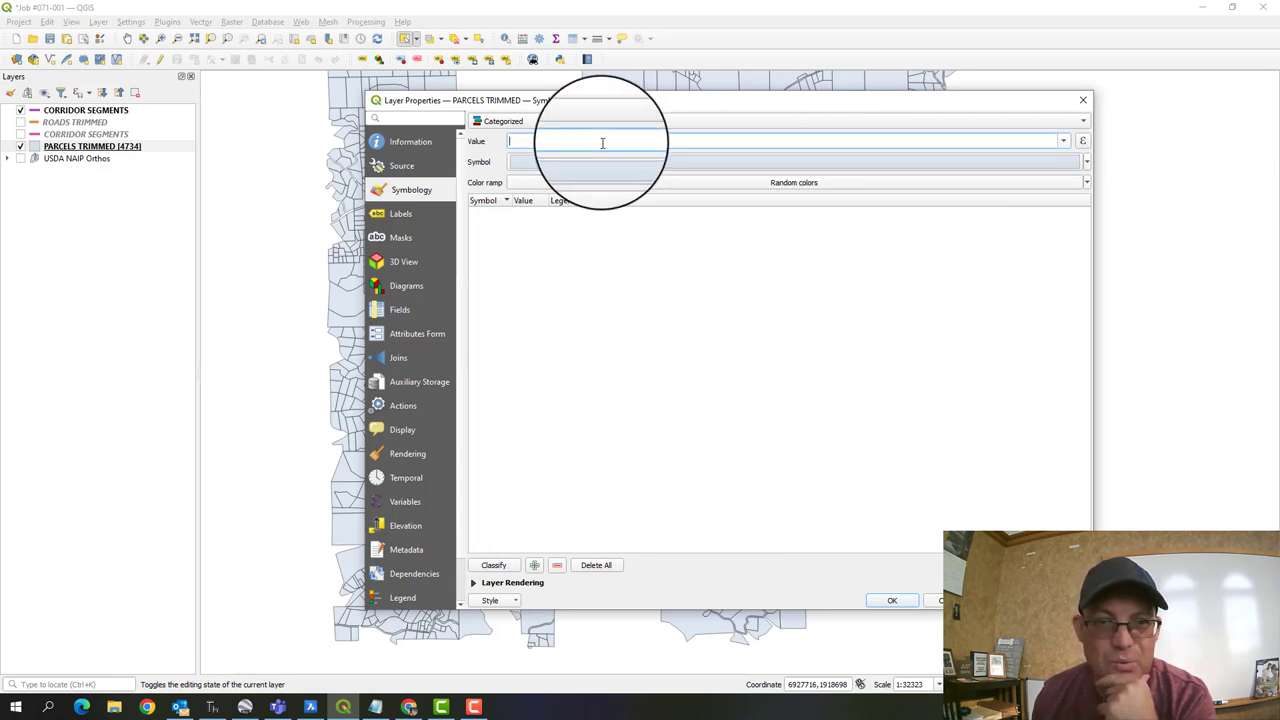
{"action": "left_click", "coordinate": [1063, 141]}
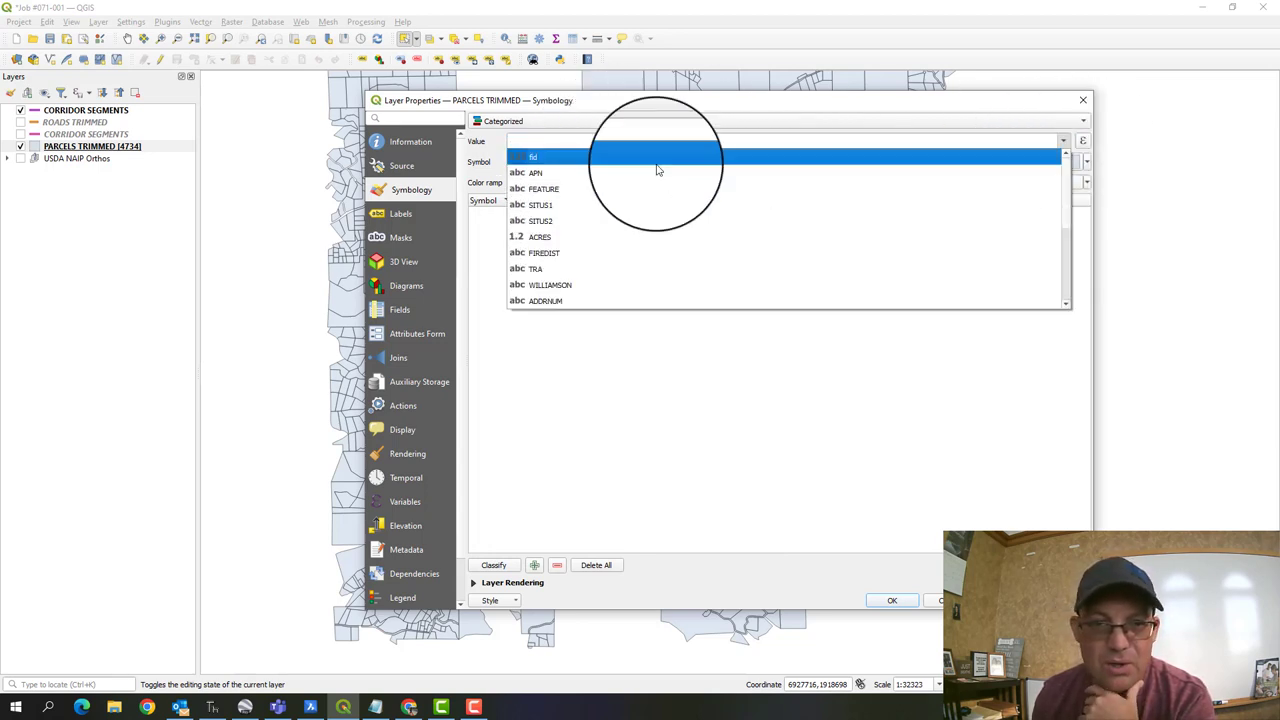
{"action": "left_click", "coordinate": [588, 301]}
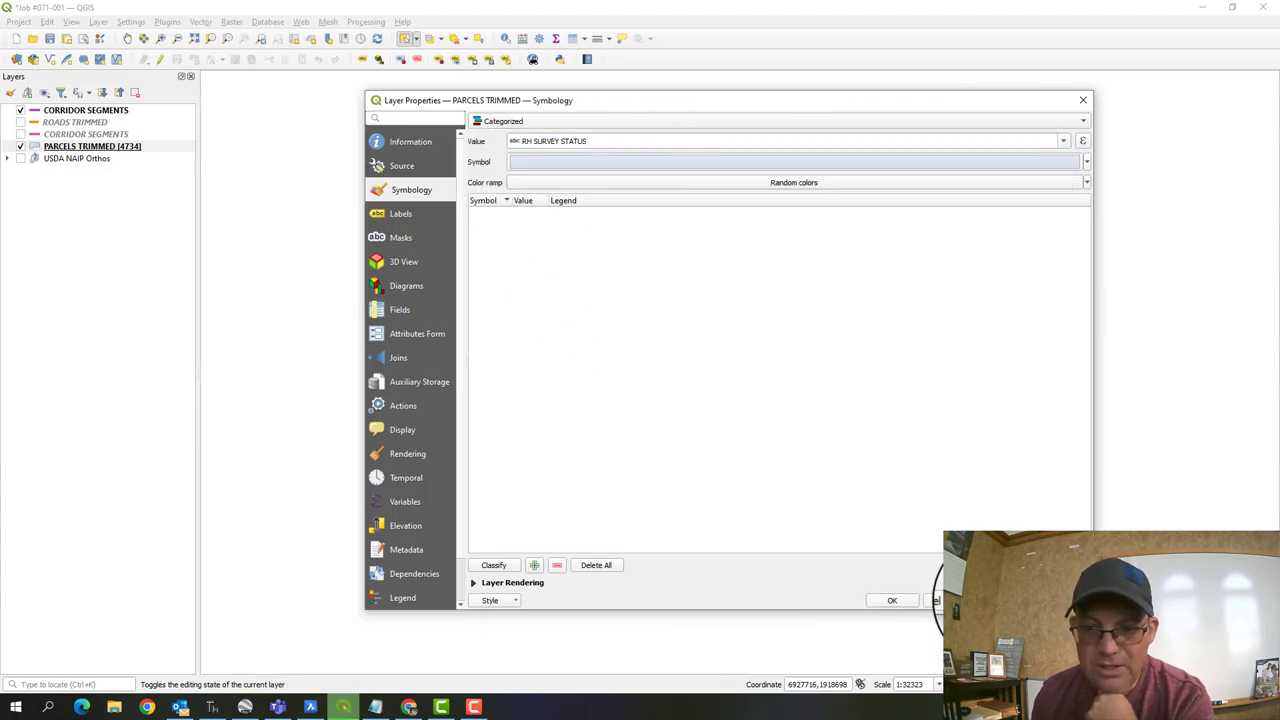
{"action": "left_click", "coordinate": [892, 601]}
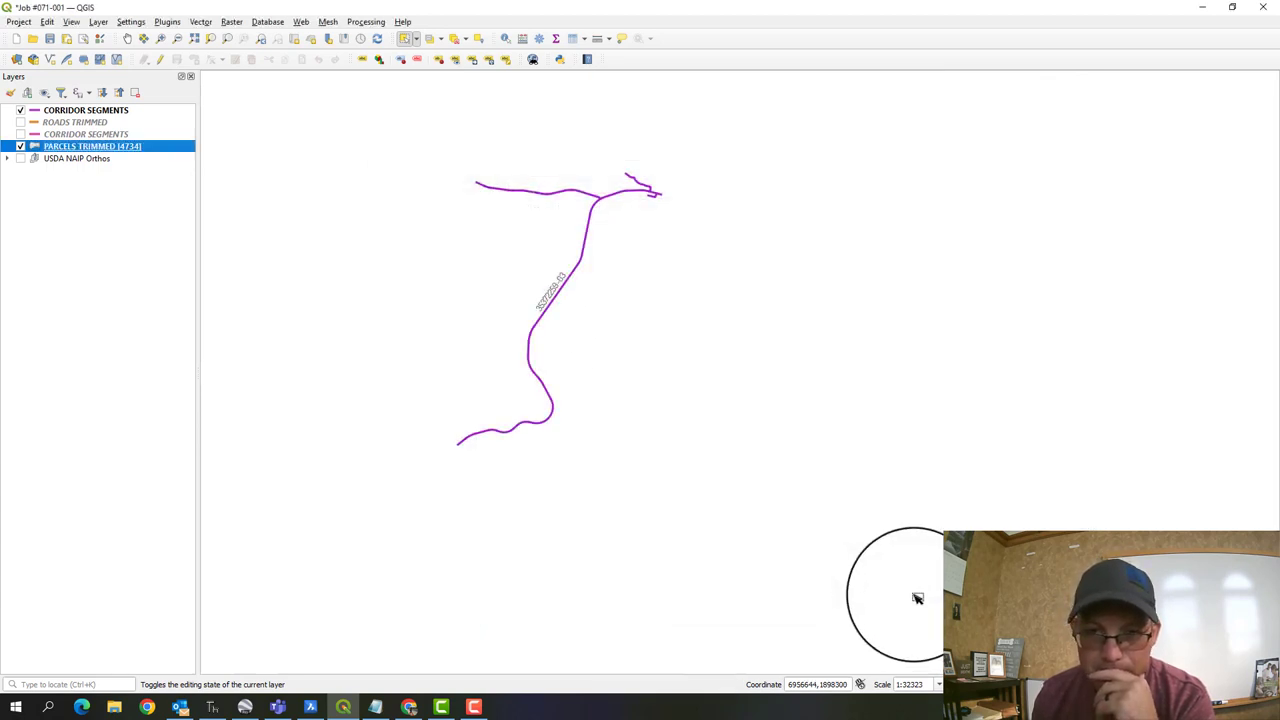
- Reopen the parcels symbology, set the color ramp to Mako and add six categories, giving the first the value Not Adjacent
{"action": "left_click_drag", "start_coordinate": [343, 234], "coordinate": [466, 263]}
{"action": "right_click", "coordinate": [120, 148]}
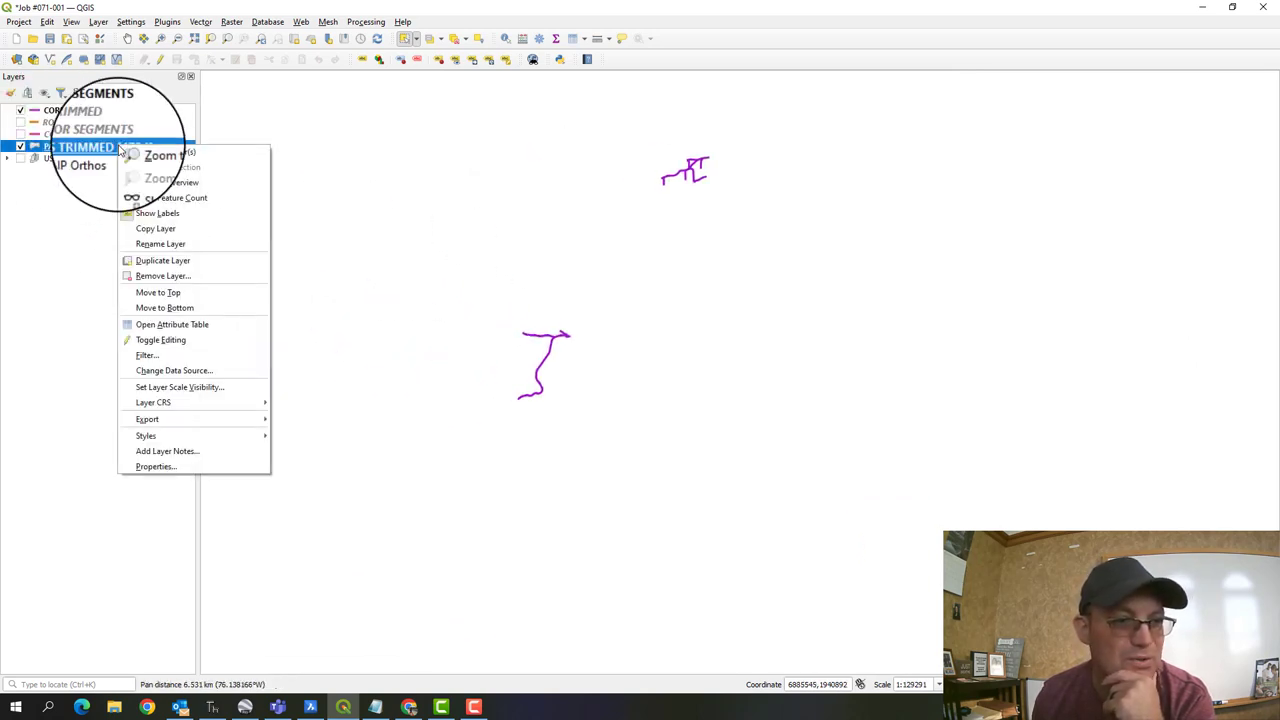
{"action": "left_click", "coordinate": [170, 467]}
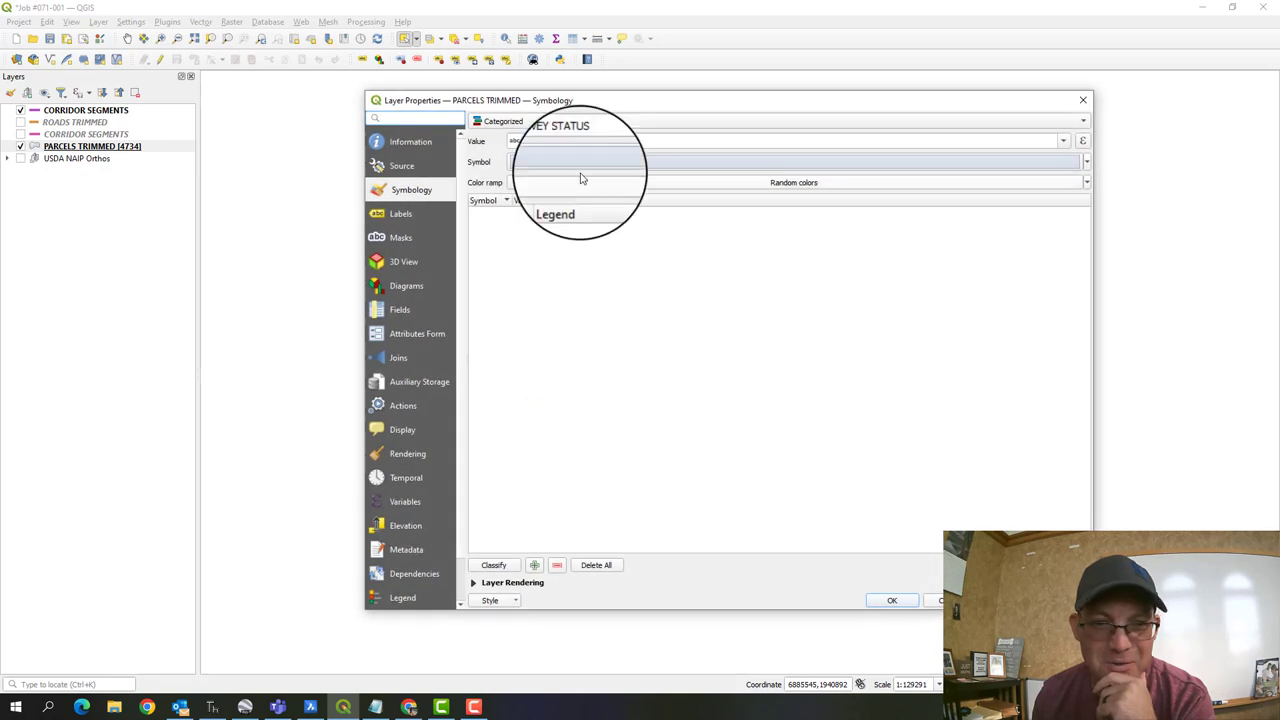
{"action": "left_click", "coordinate": [576, 189]}
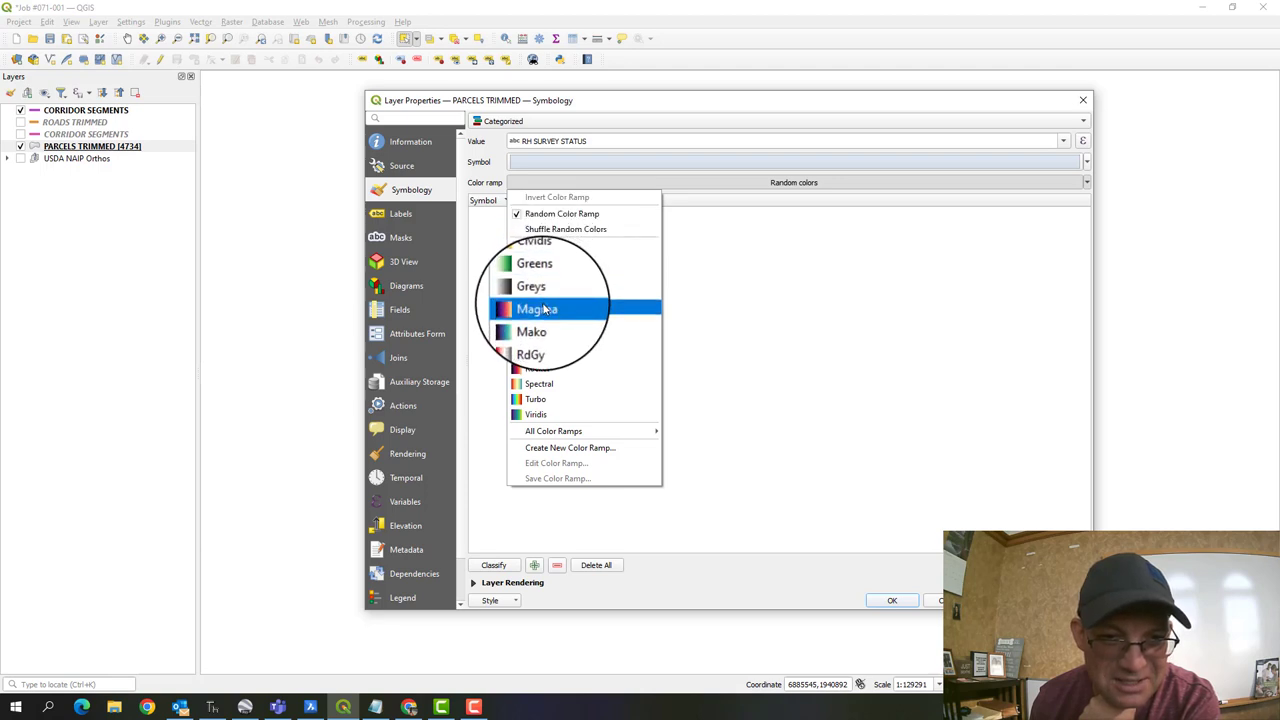
{"action": "left_click", "coordinate": [538, 325]}
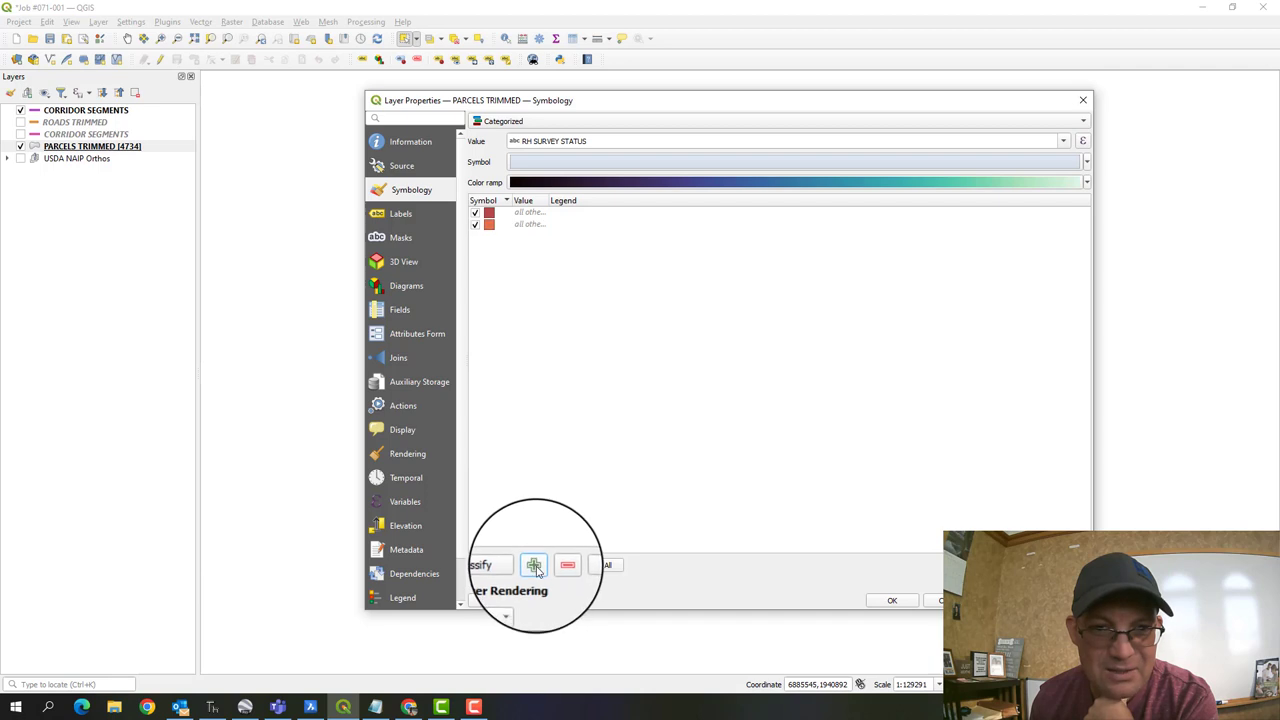
{"action": "left_click", "coordinate": [534, 566]}
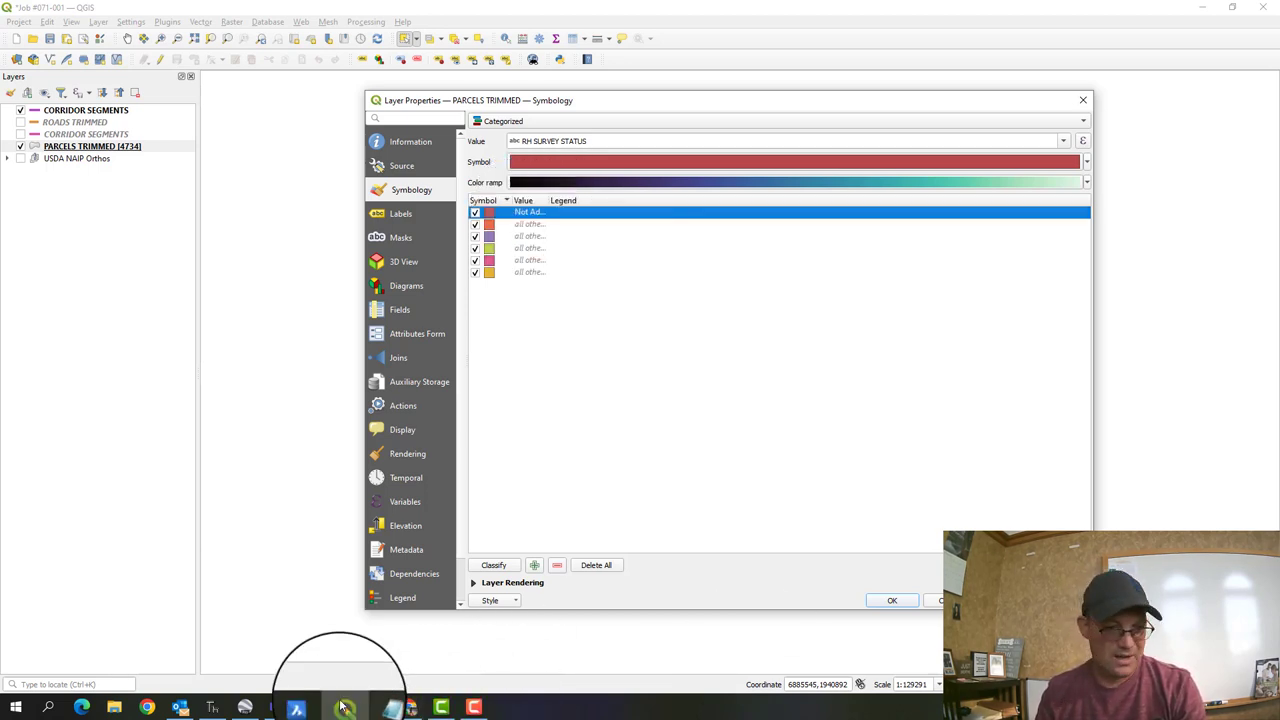
- Set the second category's value to Adjacent - By Deed - Not Mapped and the third's to Adjacent - By FSM - Not Mapped
{"action": "left_click", "coordinate": [375, 707]}
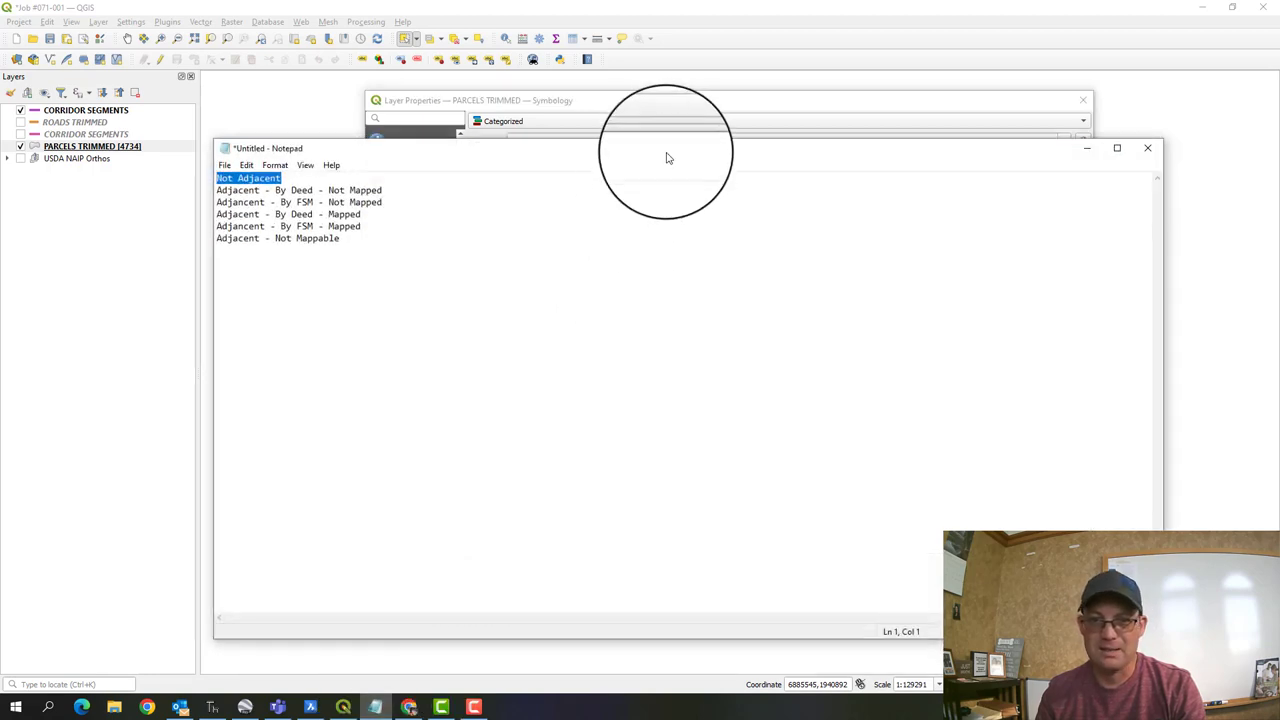
{"action": "left_click", "coordinate": [670, 112]}
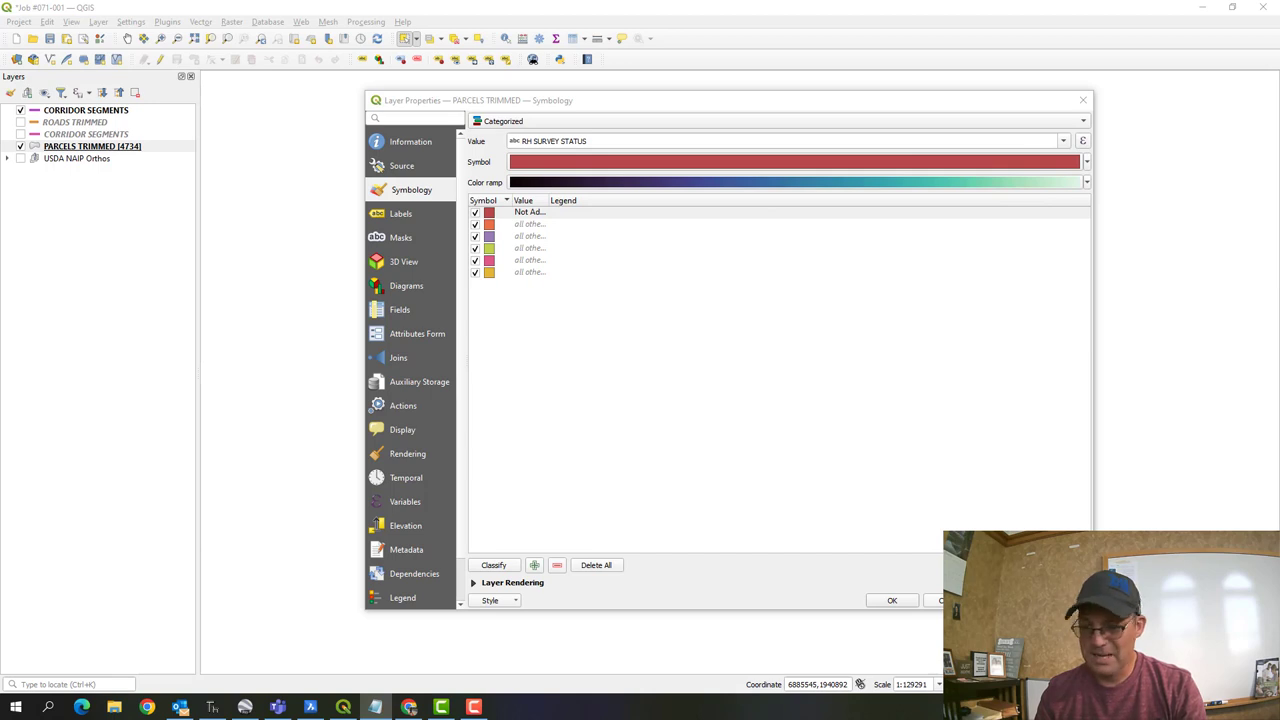
{"action": "left_click", "coordinate": [530, 225]}
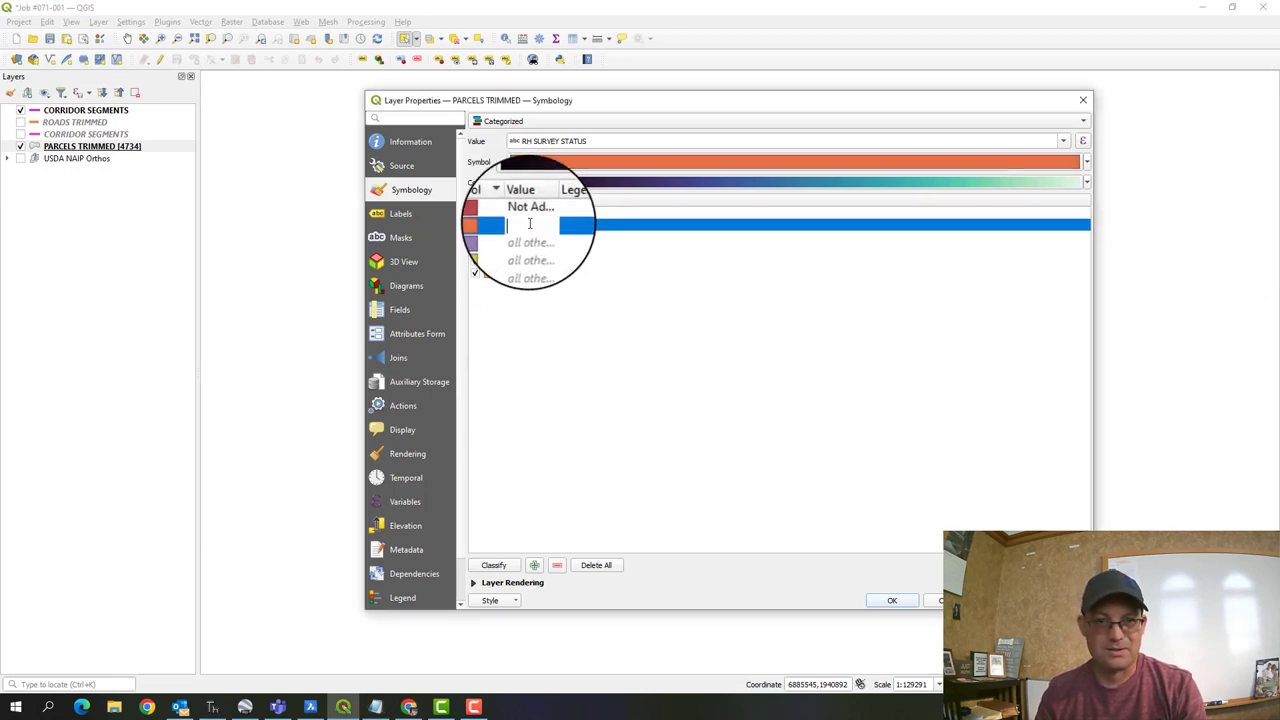
{"action": "key", "text": "ctrl+v"}
{"action": "key", "text": "Return"}
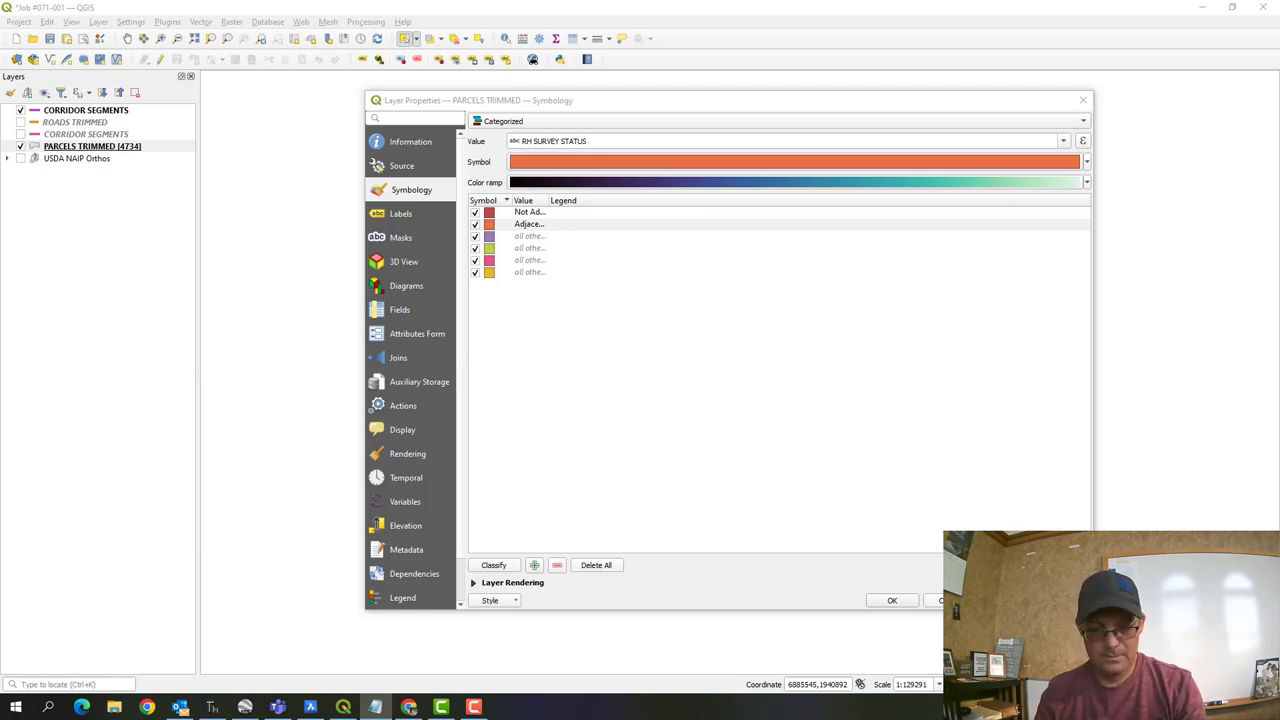
{"action": "left_click", "coordinate": [521, 238]}
{"action": "key", "text": "ctrl+v"}
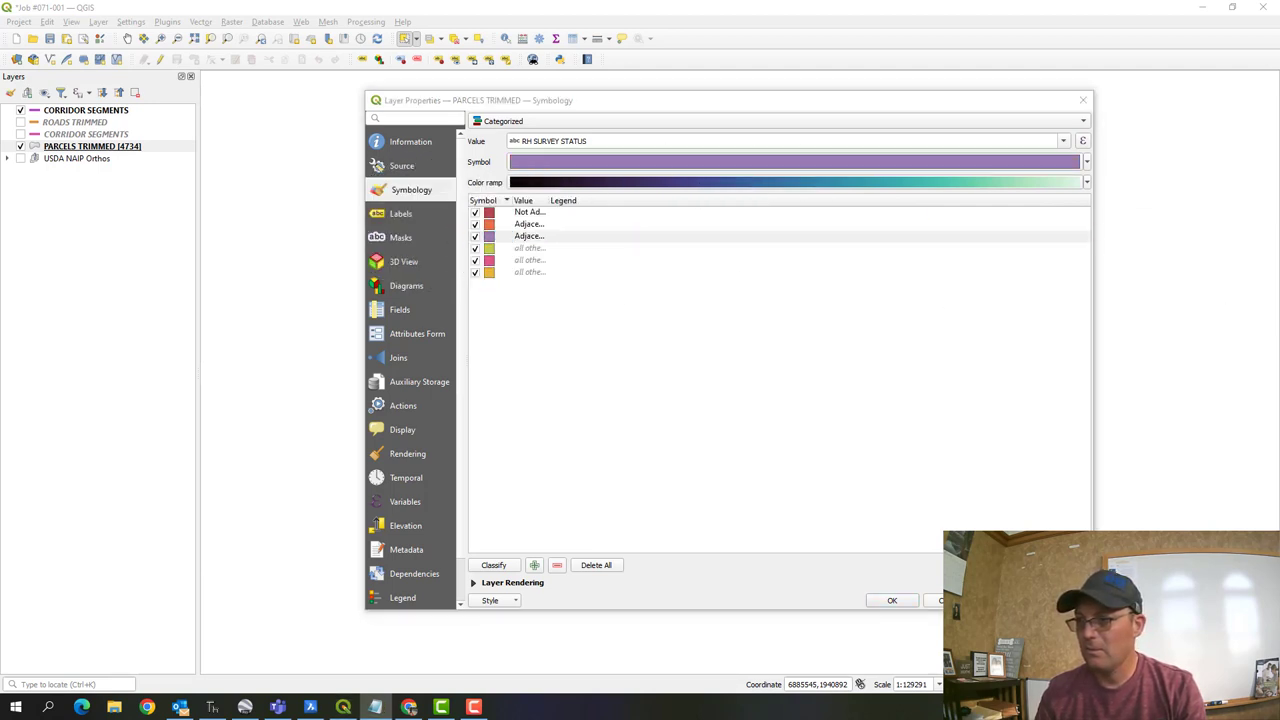
- Set the fourth category's value to Adjacent - By Deed - Mapped and the fifth's to Adjacent - By FSM - Mapped
{"action": "left_click", "coordinate": [521, 249]}
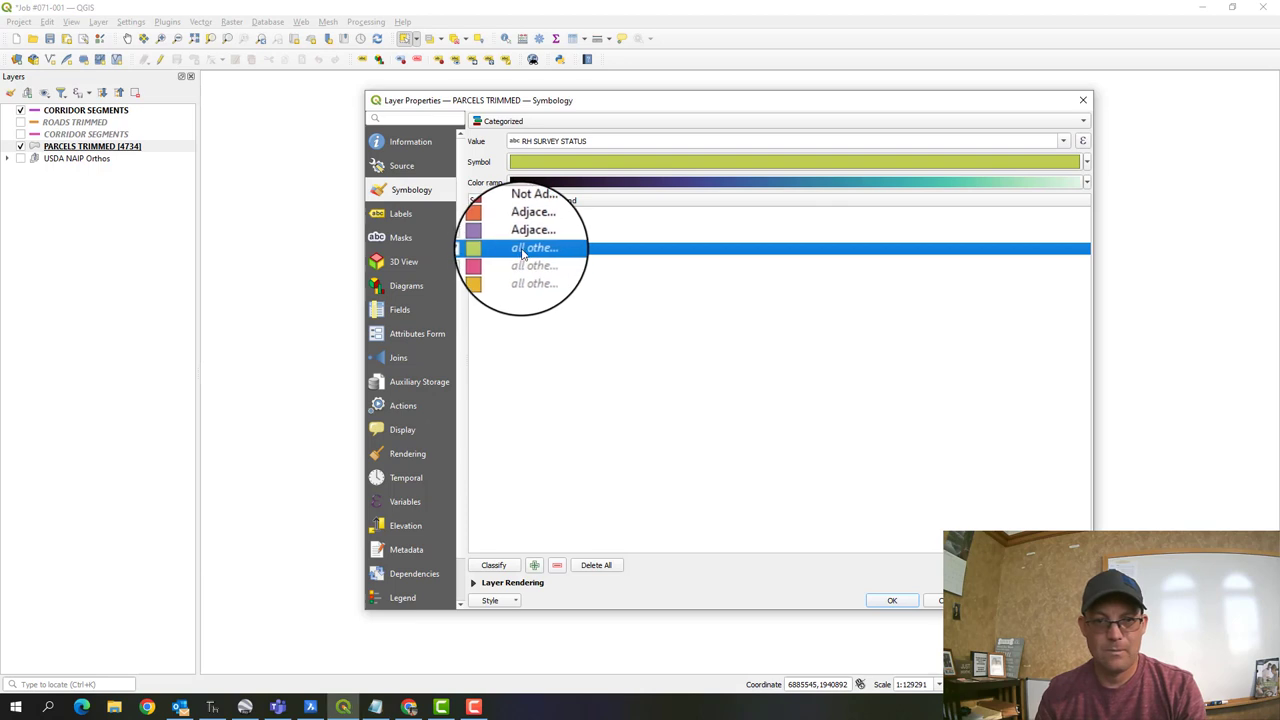
{"action": "key", "text": "ctrl+v"}
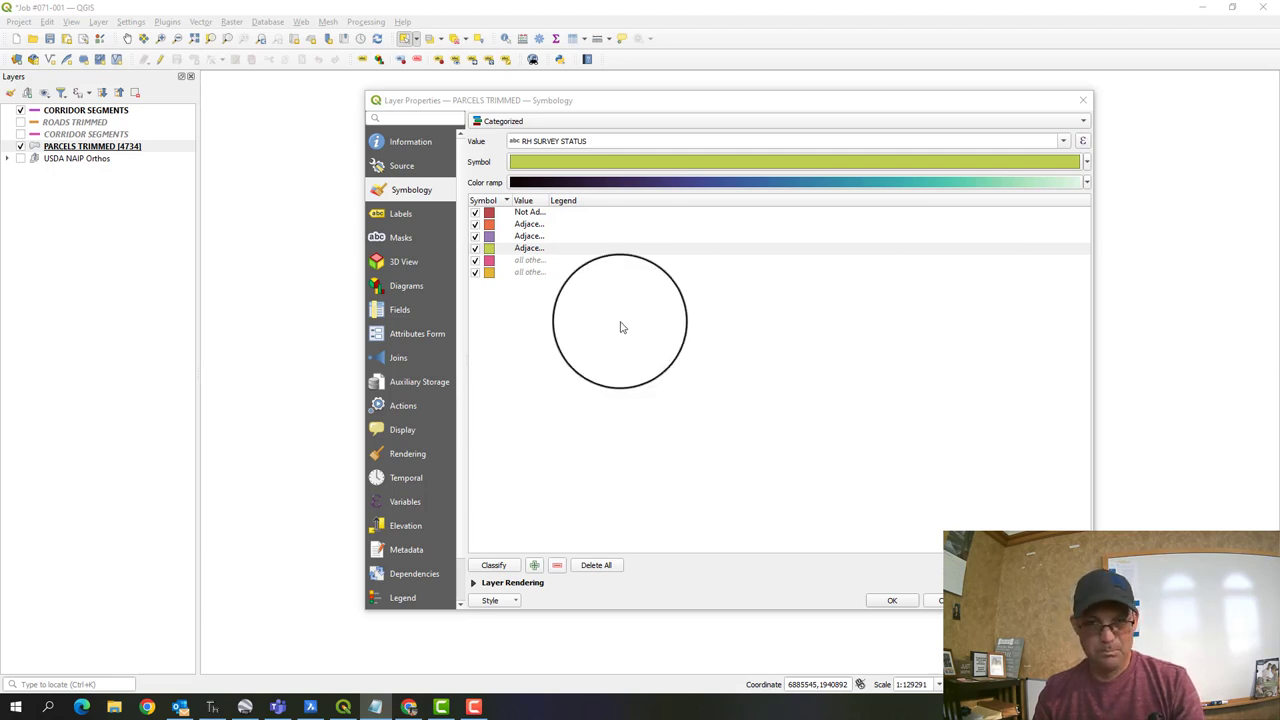
{"action": "double_click", "coordinate": [528, 260]}
{"action": "key", "text": "ctrl+v"}
{"action": "left_click", "coordinate": [1166, 249]}
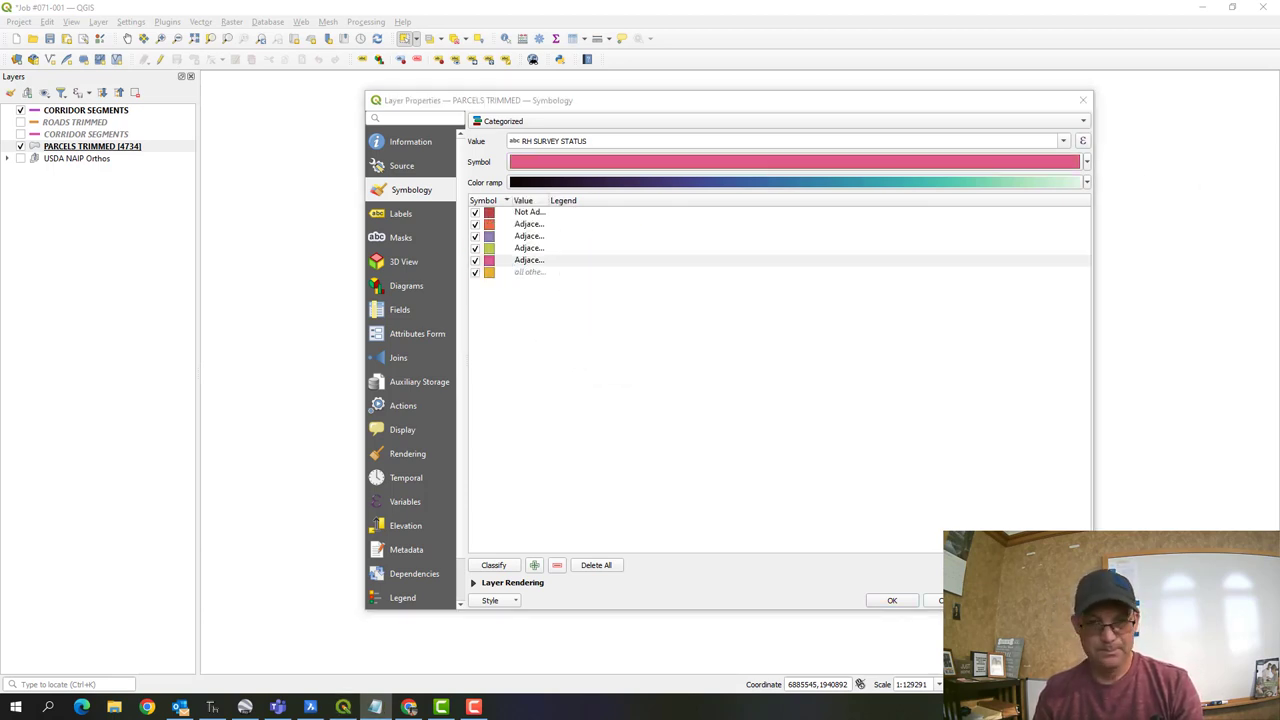
- Set the sixth category's value to Adjacent - Not Mappable and apply the categorized symbology to the parcels layer
{"action": "double_click", "coordinate": [528, 272]}
{"action": "type", "text": "Not Mappable"}
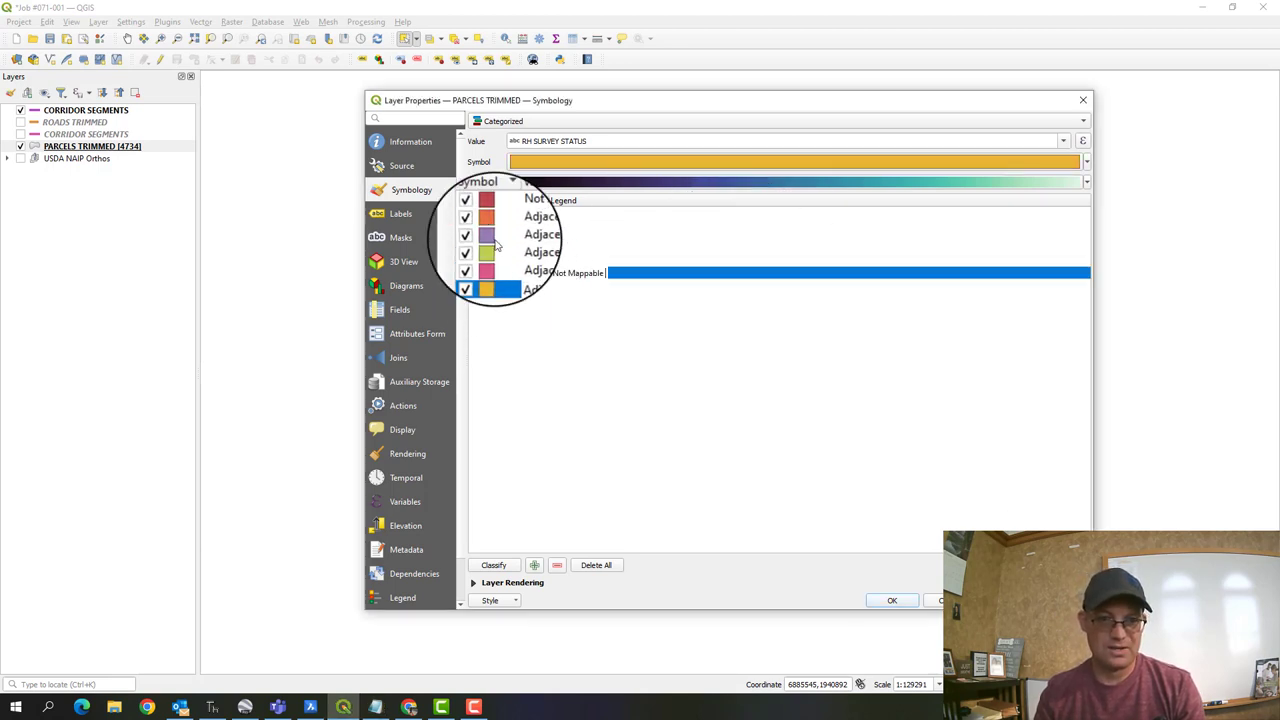
{"action": "left_click", "coordinate": [786, 450]}
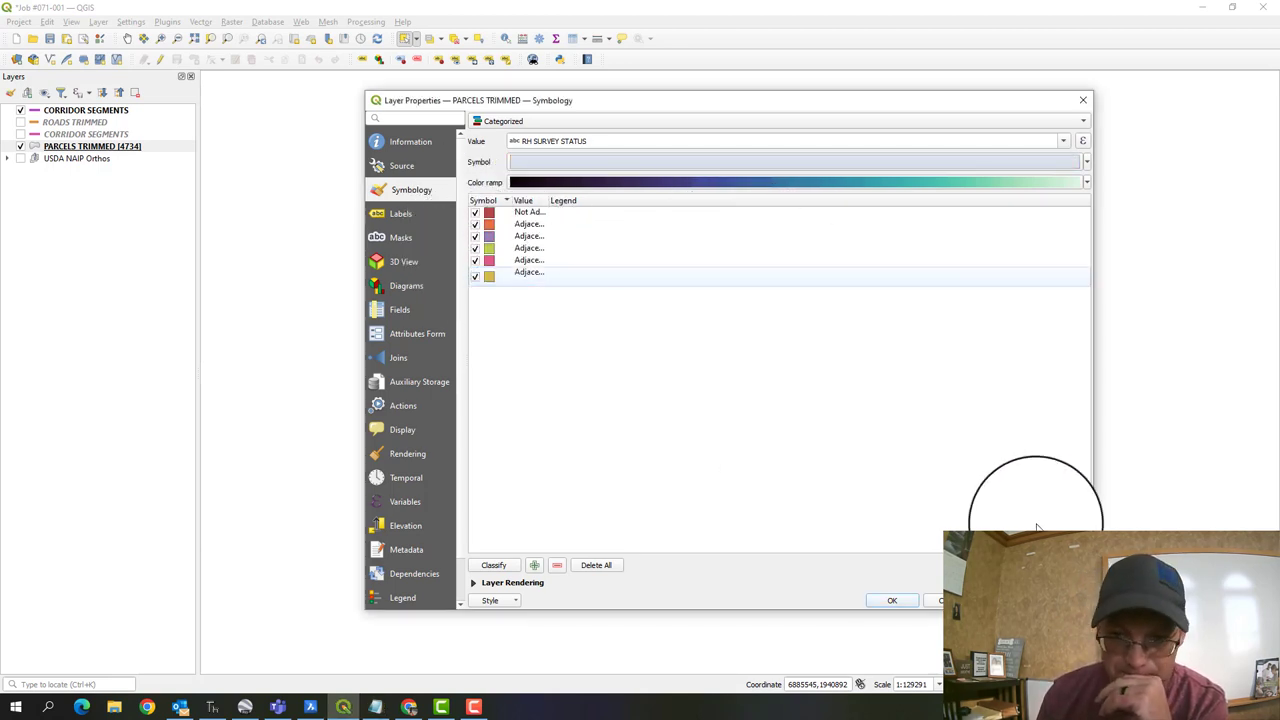
{"action": "left_click", "coordinate": [933, 602]}
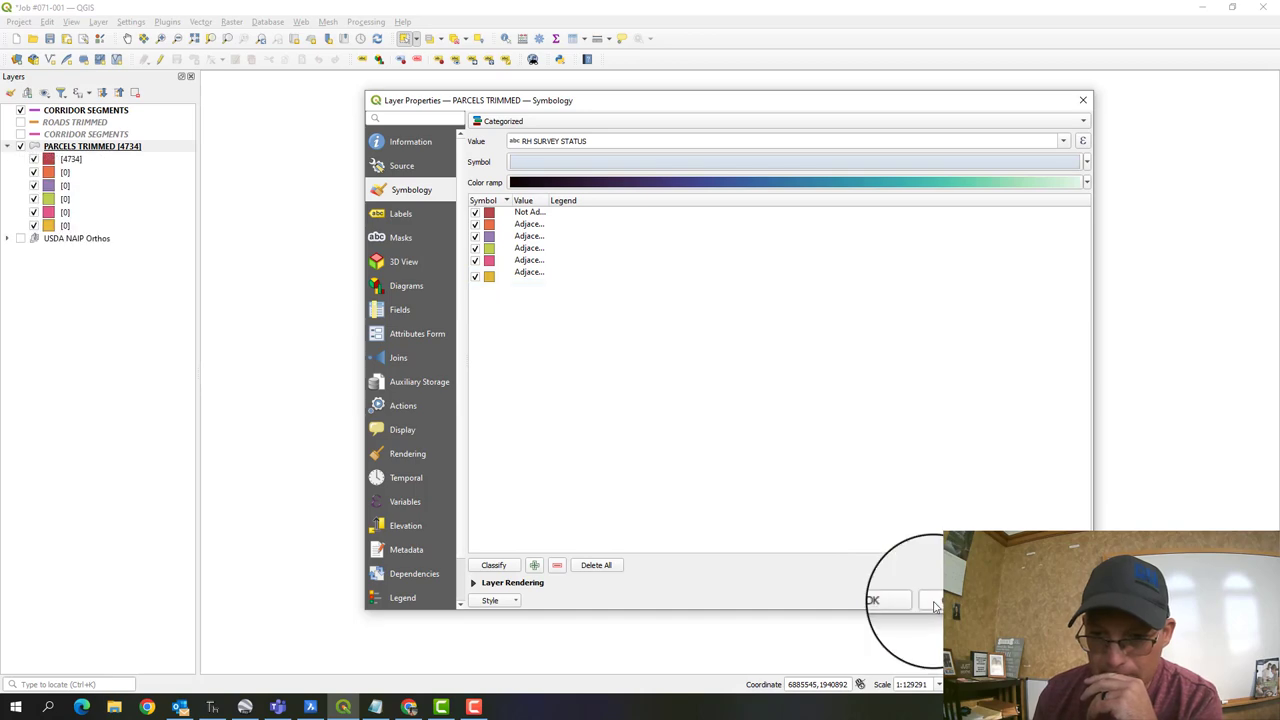
{"action": "left_click", "coordinate": [893, 602]}
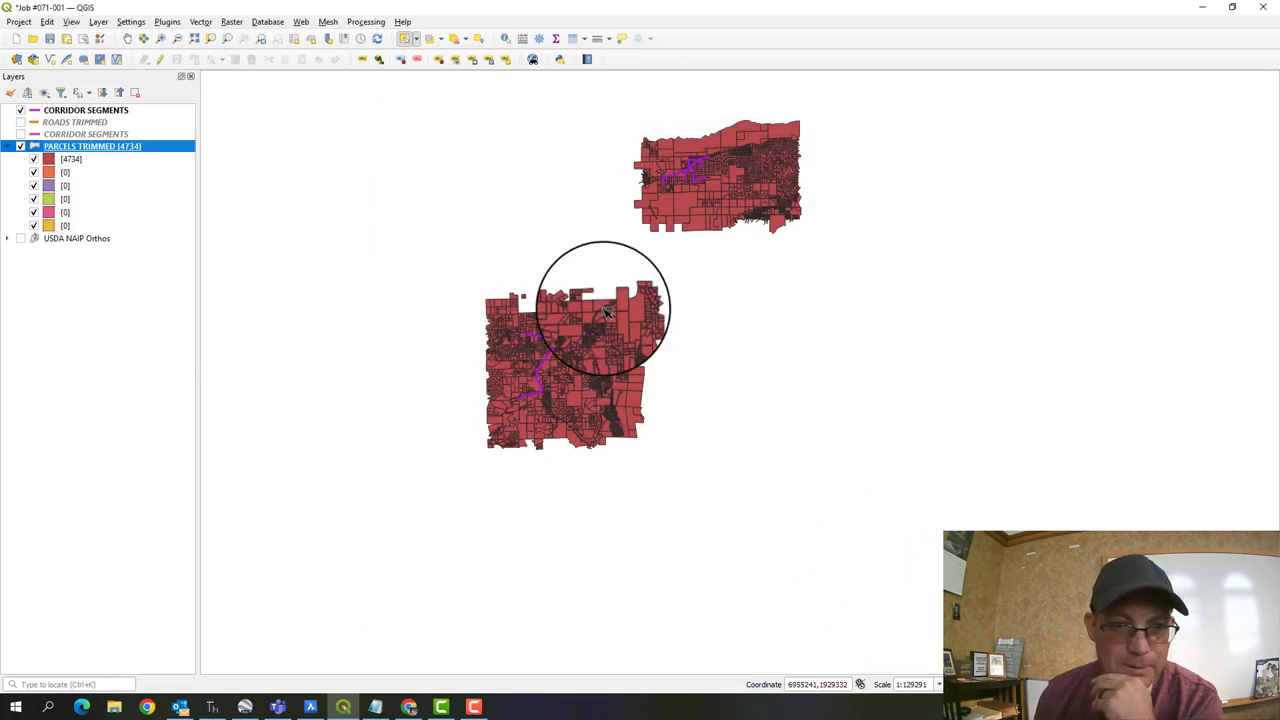
- Copy the status text Adjacent - By Deed - Not Mapped from the Notepad list and return to the map in QGIS
{"action": "scroll", "coordinate": [510, 437], "scroll_direction": "up", "scroll_amount": 5}
{"action": "left_click_drag", "start_coordinate": [714, 229], "coordinate": [531, 380]}
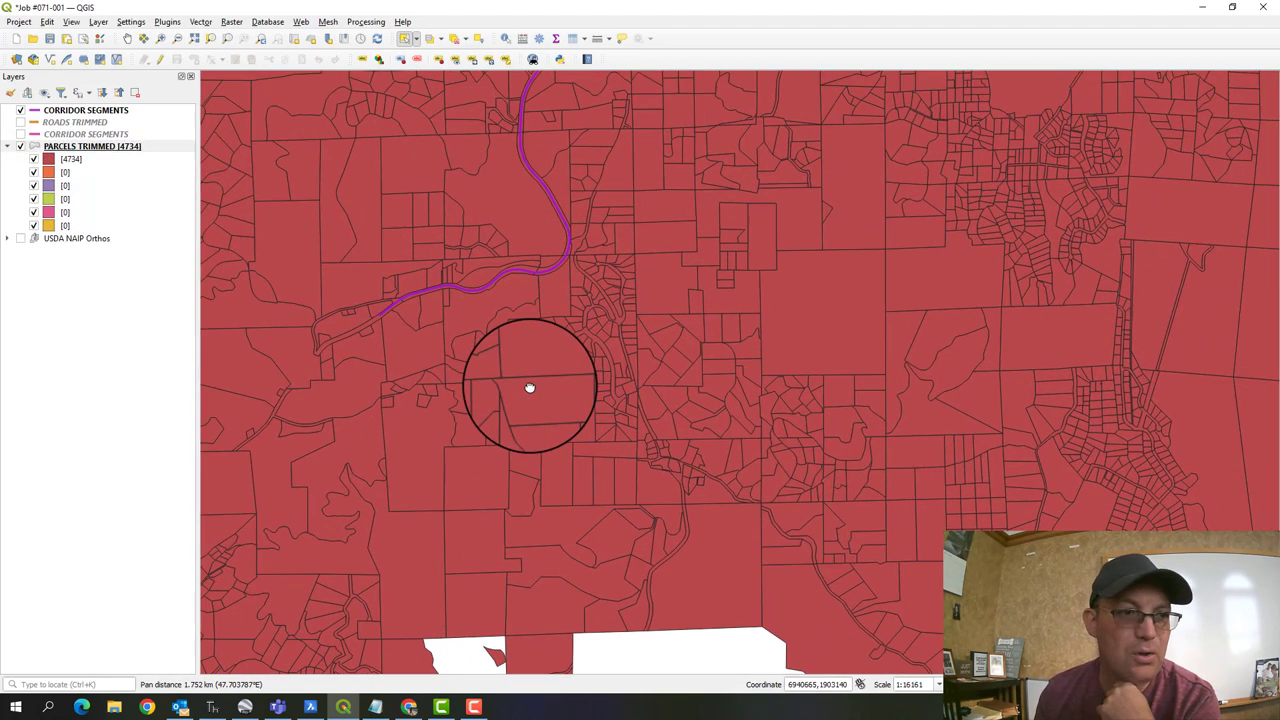
{"action": "left_click", "coordinate": [67, 161]}
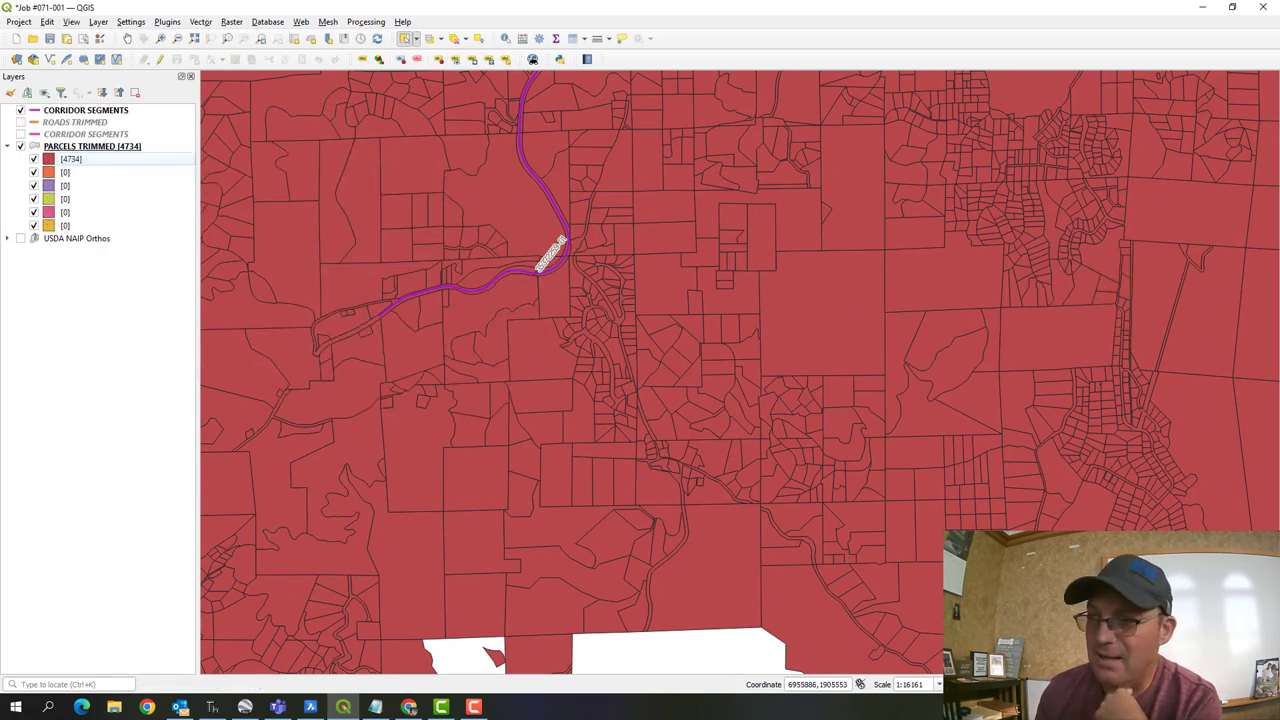
{"action": "scroll", "coordinate": [325, 242], "scroll_direction": "up", "scroll_amount": 2}
{"action": "left_click_drag", "start_coordinate": [390, 262], "coordinate": [584, 362]}
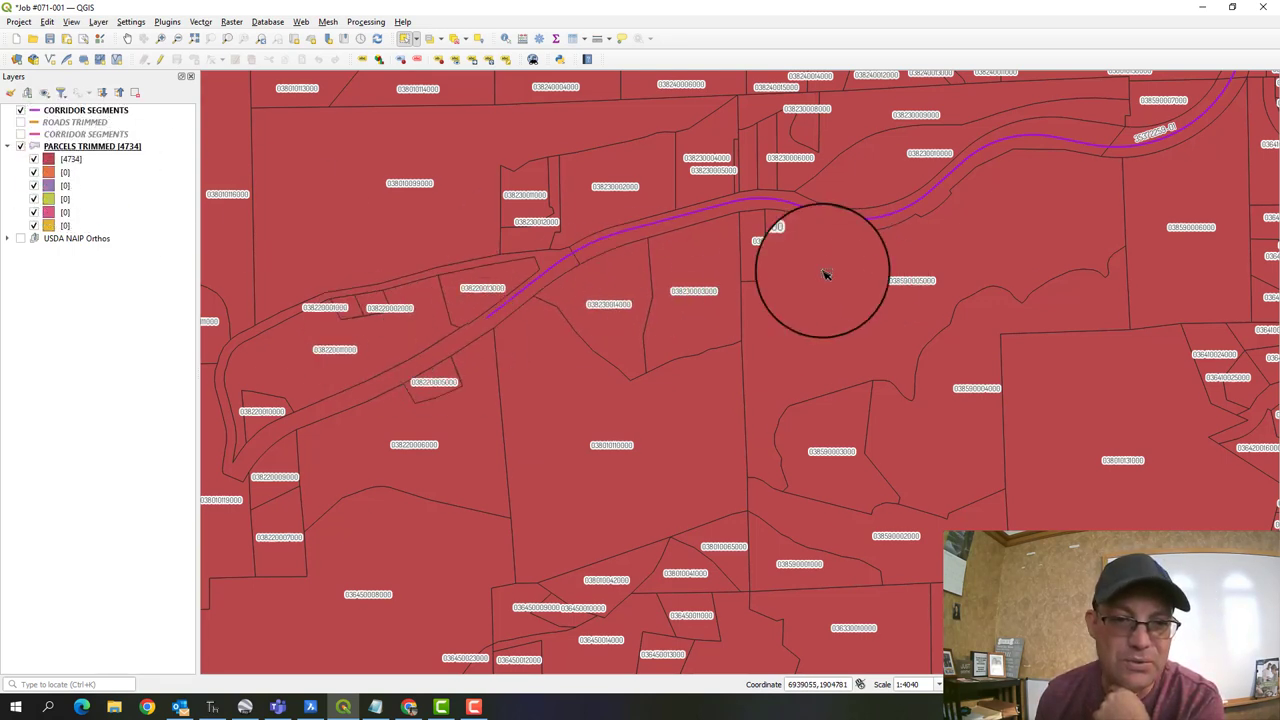
{"action": "scroll", "coordinate": [505, 313], "scroll_direction": "up", "scroll_amount": 1}
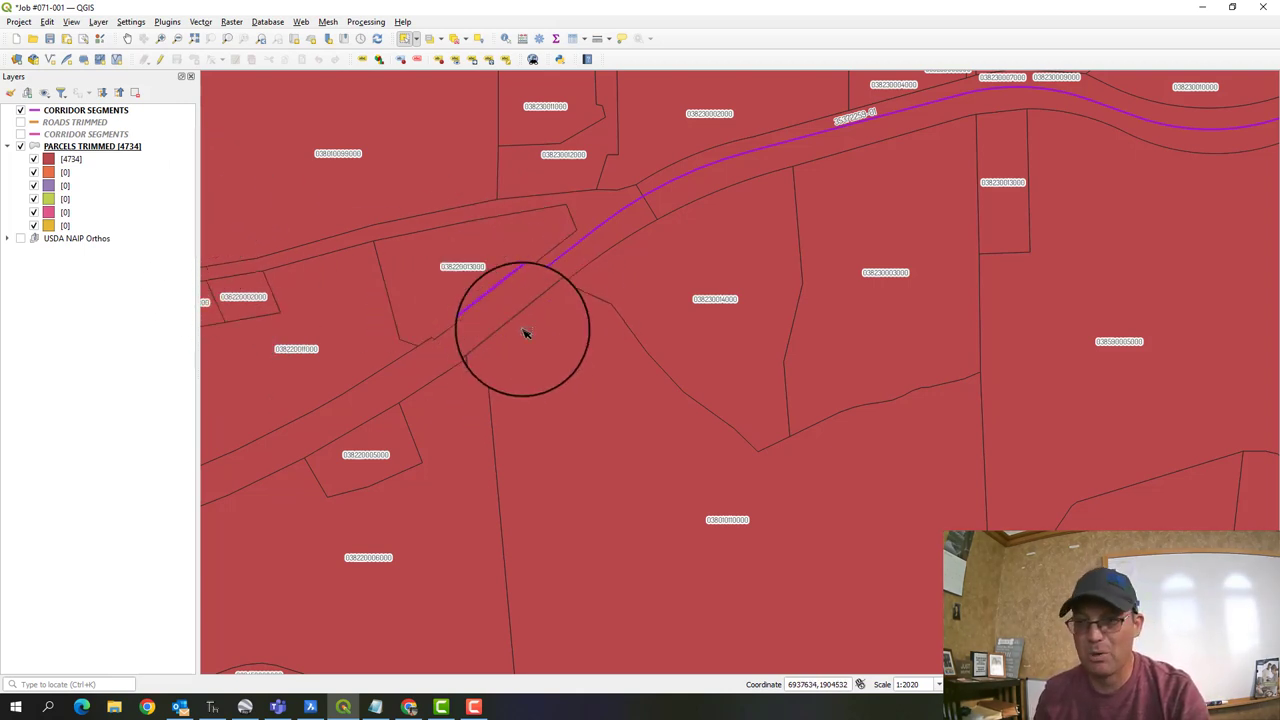
{"action": "key", "text": "alt+Tab"}
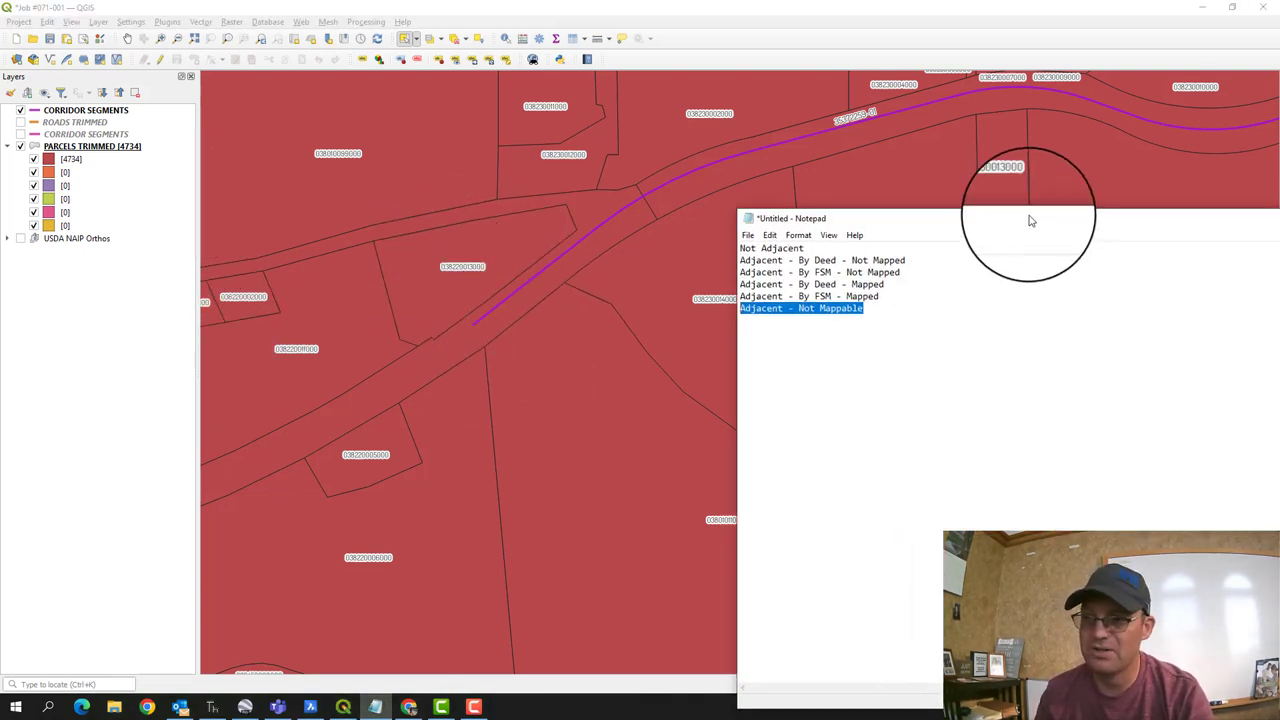
{"action": "left_click_drag", "start_coordinate": [1029, 217], "coordinate": [851, 129]}
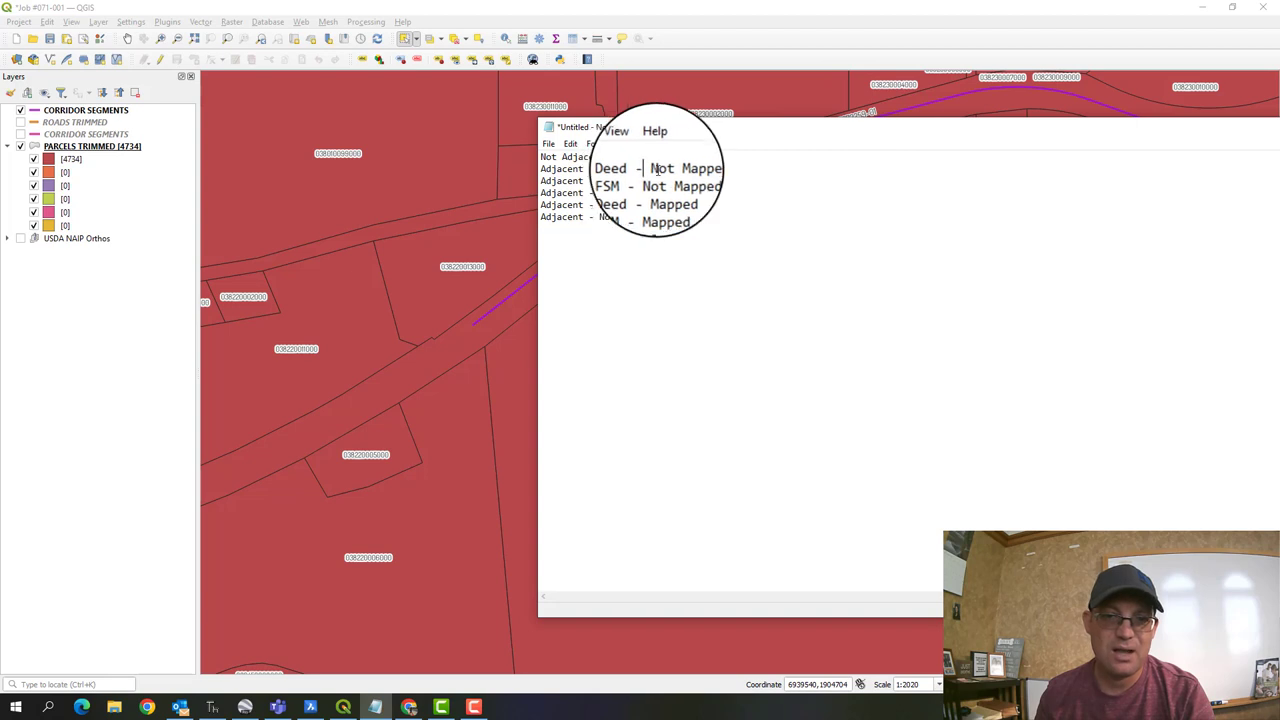
{"action": "left_click_drag", "start_coordinate": [705, 168], "coordinate": [541, 168]}
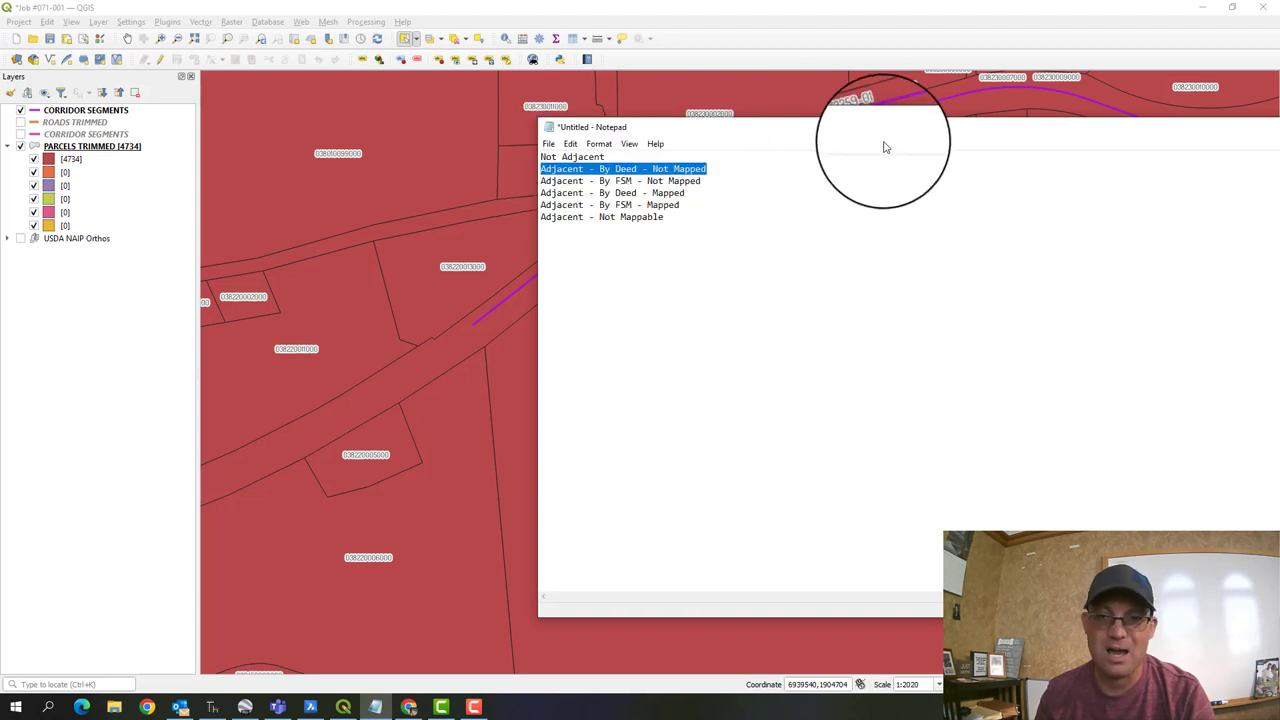
{"action": "key", "text": "alt+Tab"}
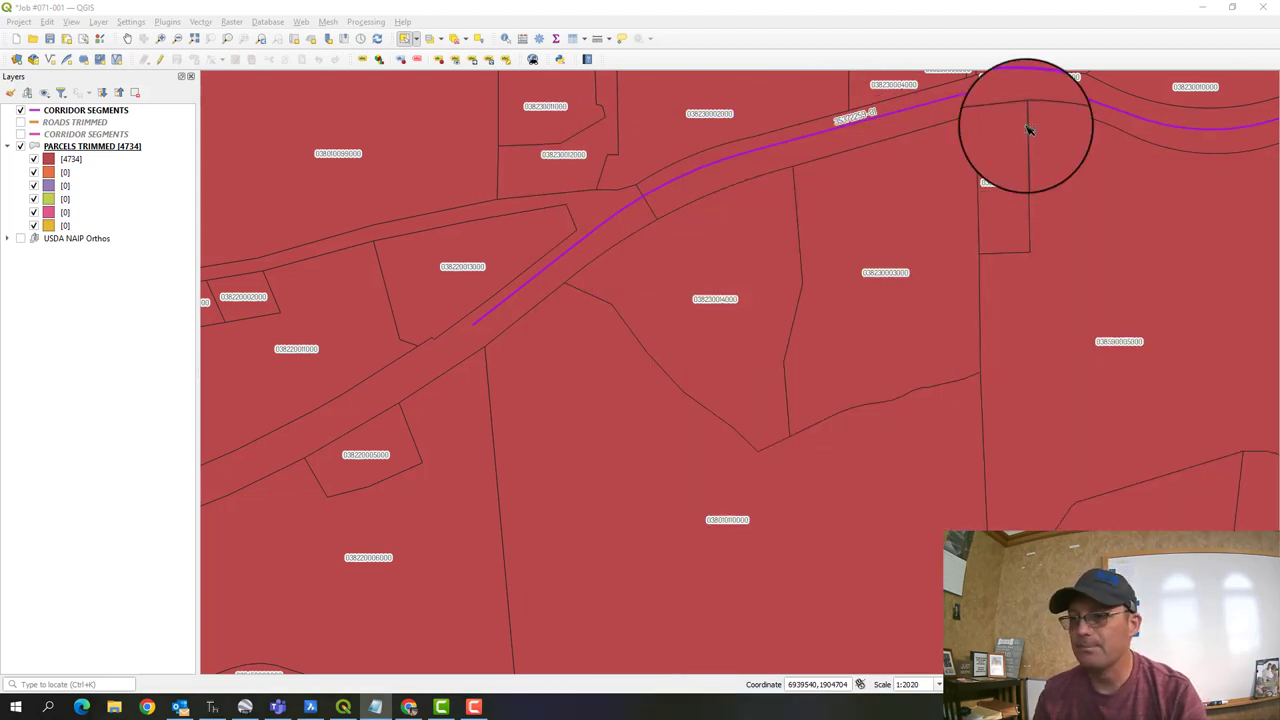
- Select the six parcels bordering both sides of the corridor line near its southwestern end
{"action": "left_click", "coordinate": [457, 297]}
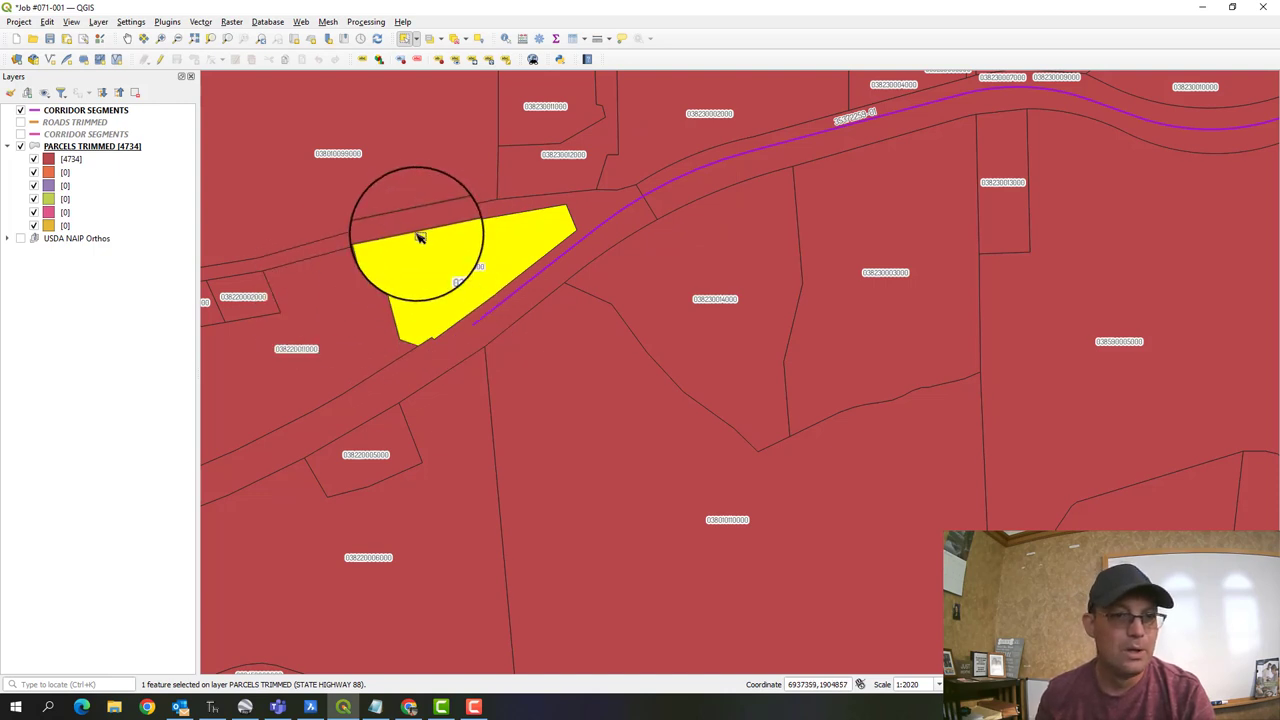
{"action": "left_click", "coordinate": [690, 332], "text": "shift"}
{"action": "left_click", "coordinate": [593, 389], "text": "shift"}
{"action": "left_click", "coordinate": [825, 215], "text": "shift"}
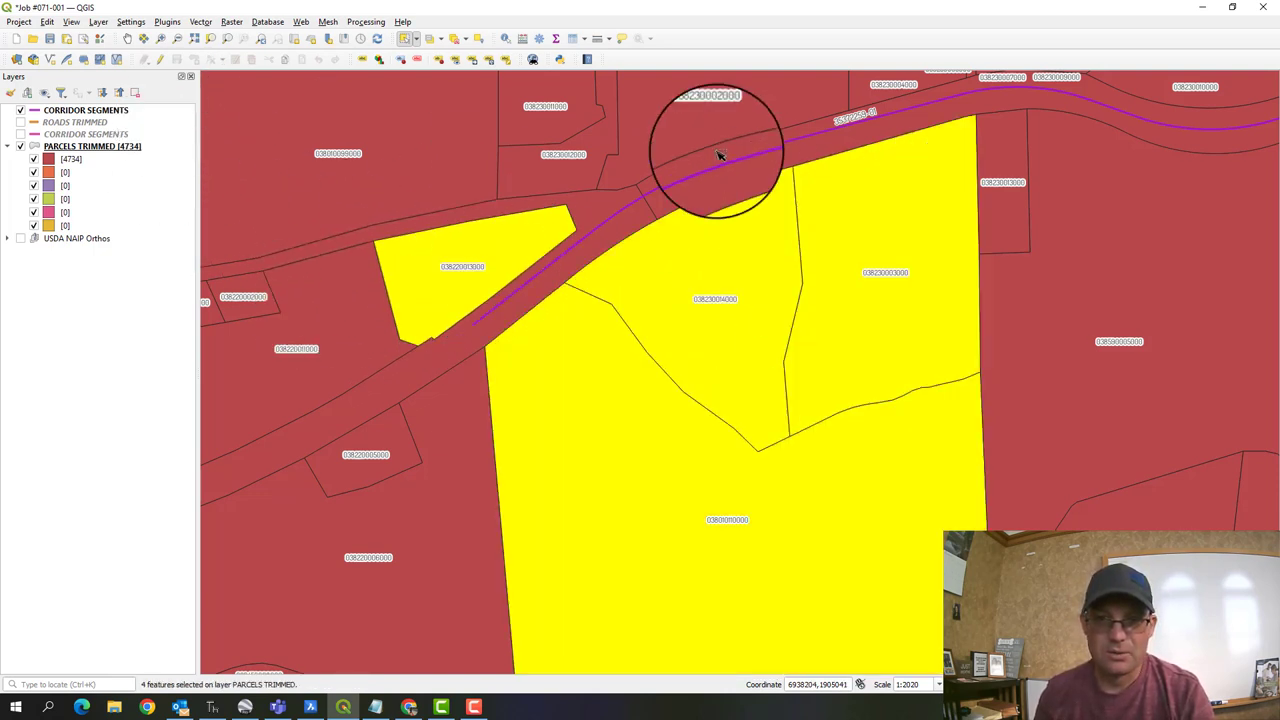
{"action": "left_click", "coordinate": [690, 128], "text": "shift"}
{"action": "left_click", "coordinate": [586, 186], "text": "shift"}
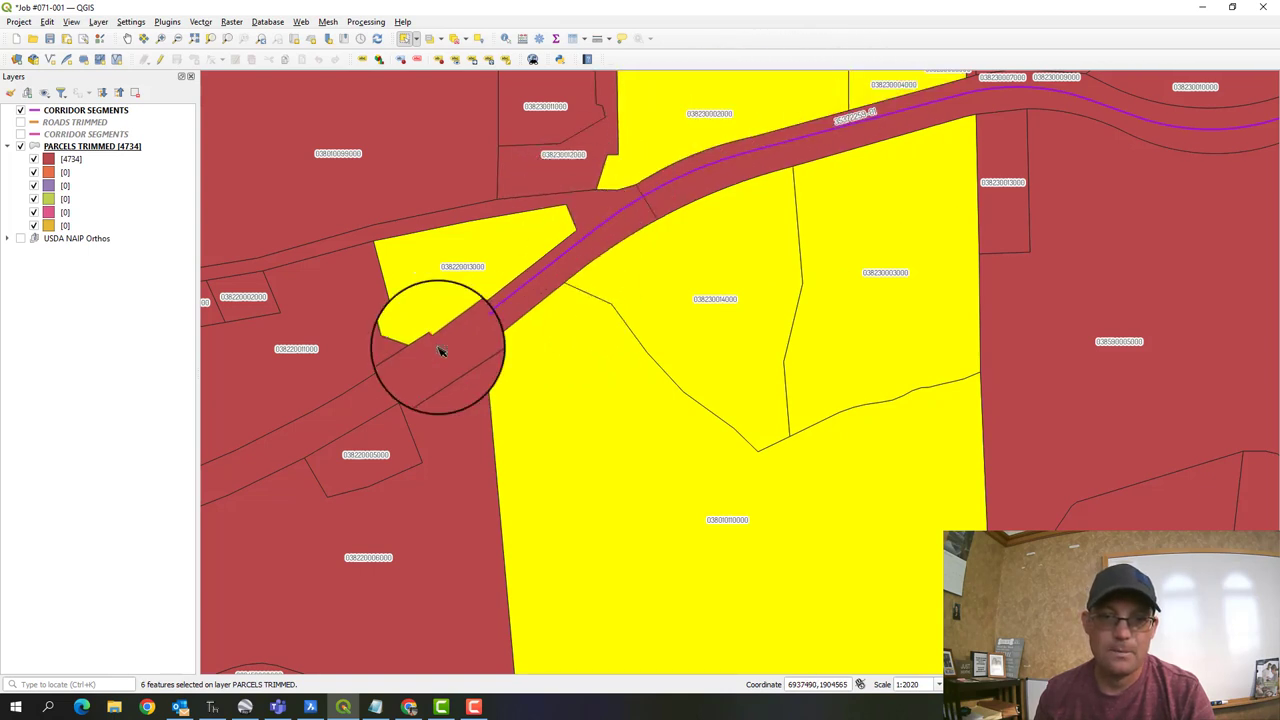
- Start editing the PARCELS TRIMMED layer, open its attribute table and move the selected parcels to the top
{"action": "right_click", "coordinate": [82, 148]}
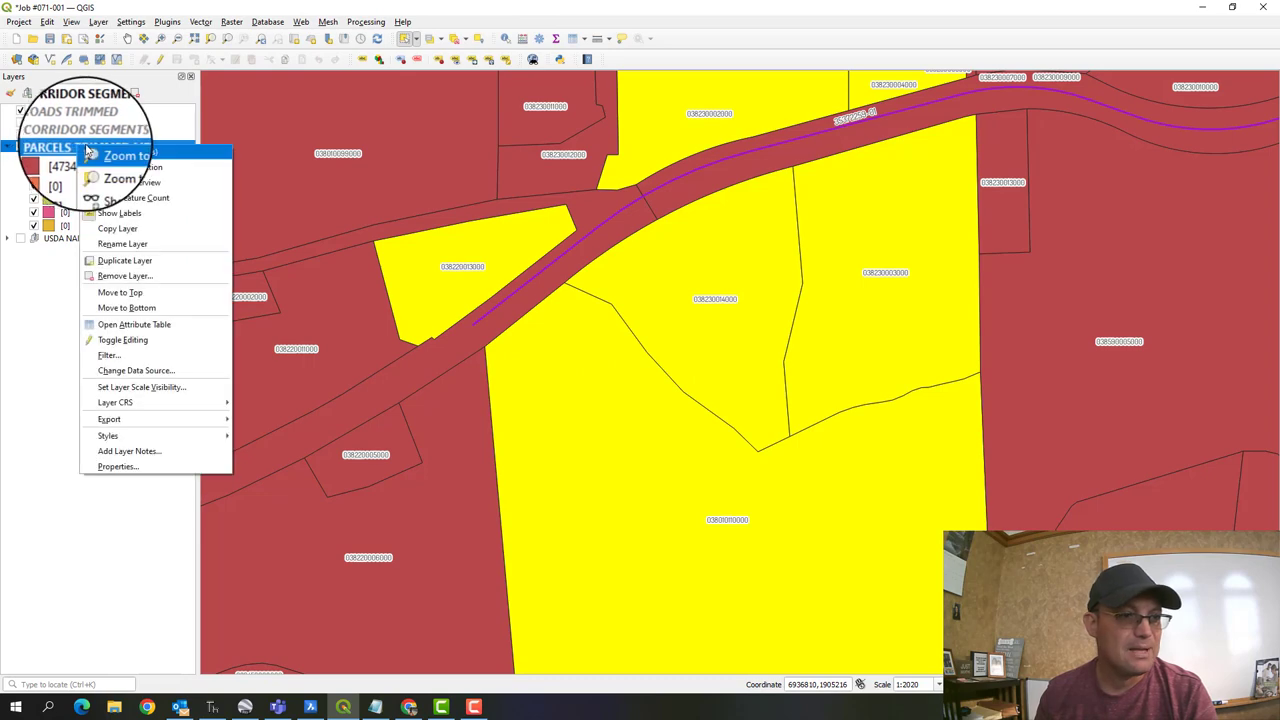
{"action": "left_click", "coordinate": [128, 347]}
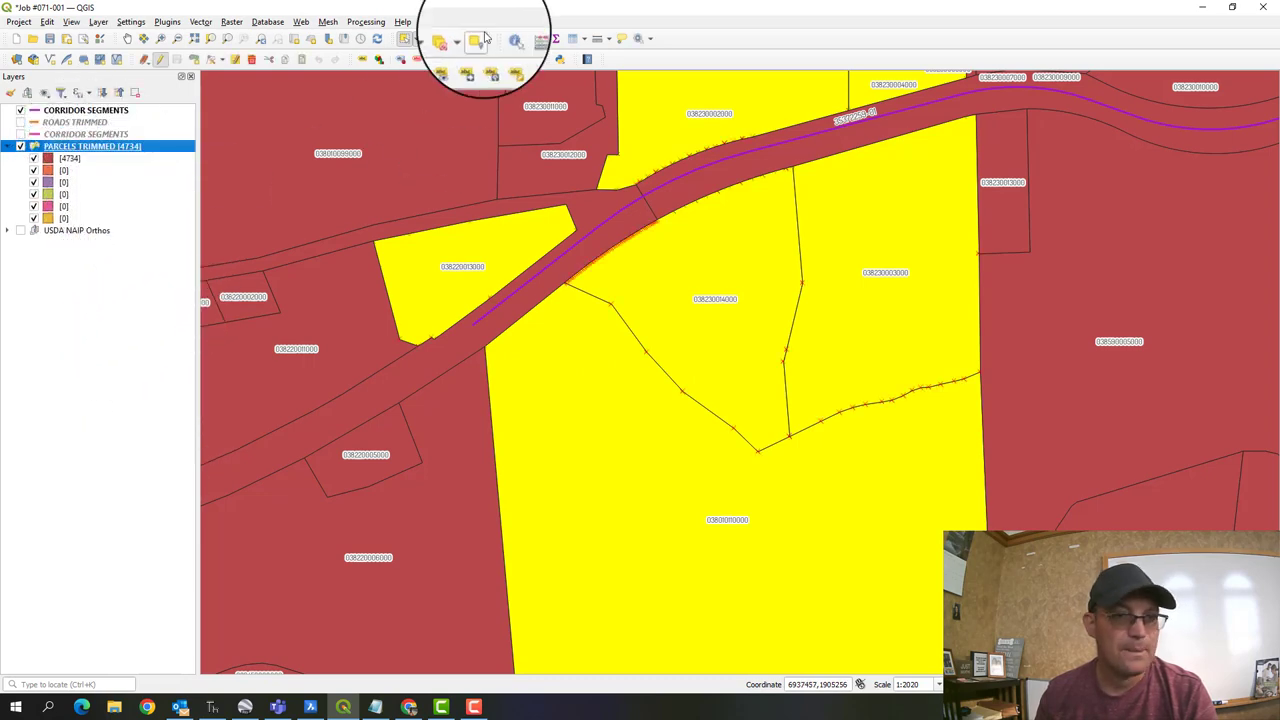
{"action": "left_click", "coordinate": [573, 42]}
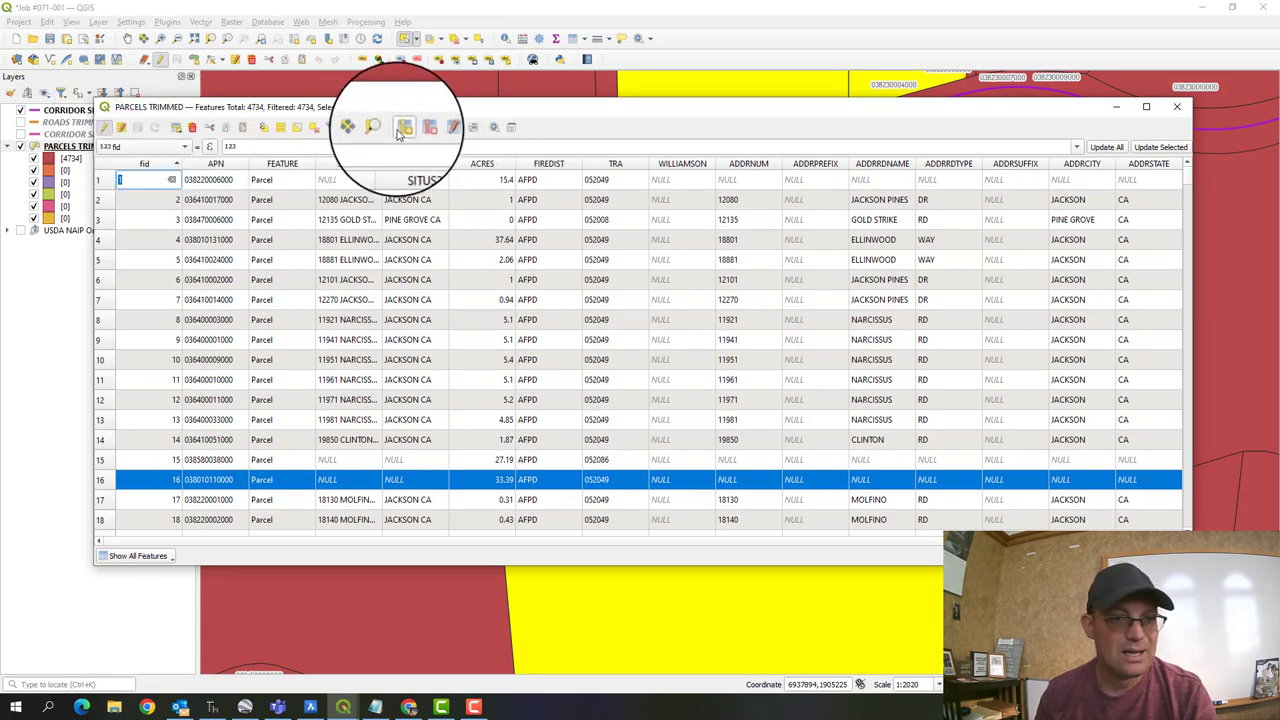
{"action": "left_click", "coordinate": [346, 127]}
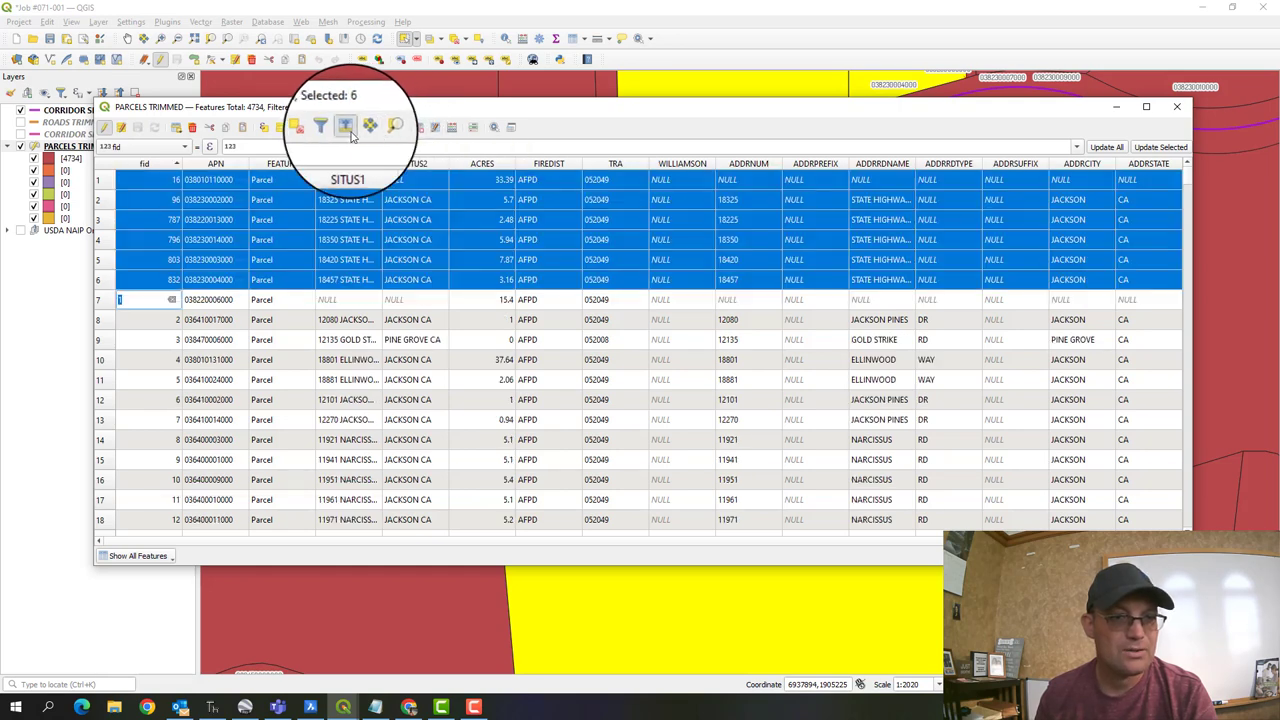
- Try to set RH SURVEY STATUS to Adjacent - By Deed - Not Mapped for the six selected parcels and save the layer's edits
{"action": "left_click_drag", "start_coordinate": [645, 546], "coordinate": [985, 548]}
{"action": "double_click", "coordinate": [1150, 180]}
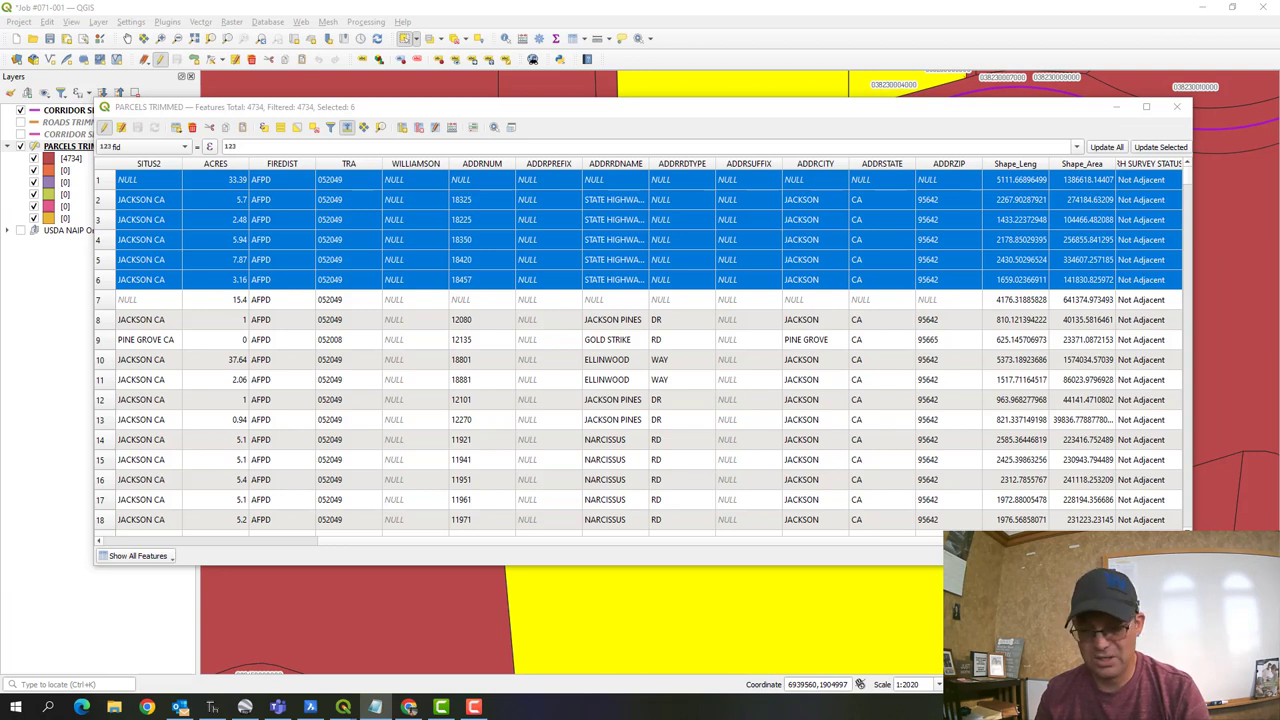
{"action": "left_click", "coordinate": [1161, 178]}
{"action": "double_click", "coordinate": [1162, 179]}
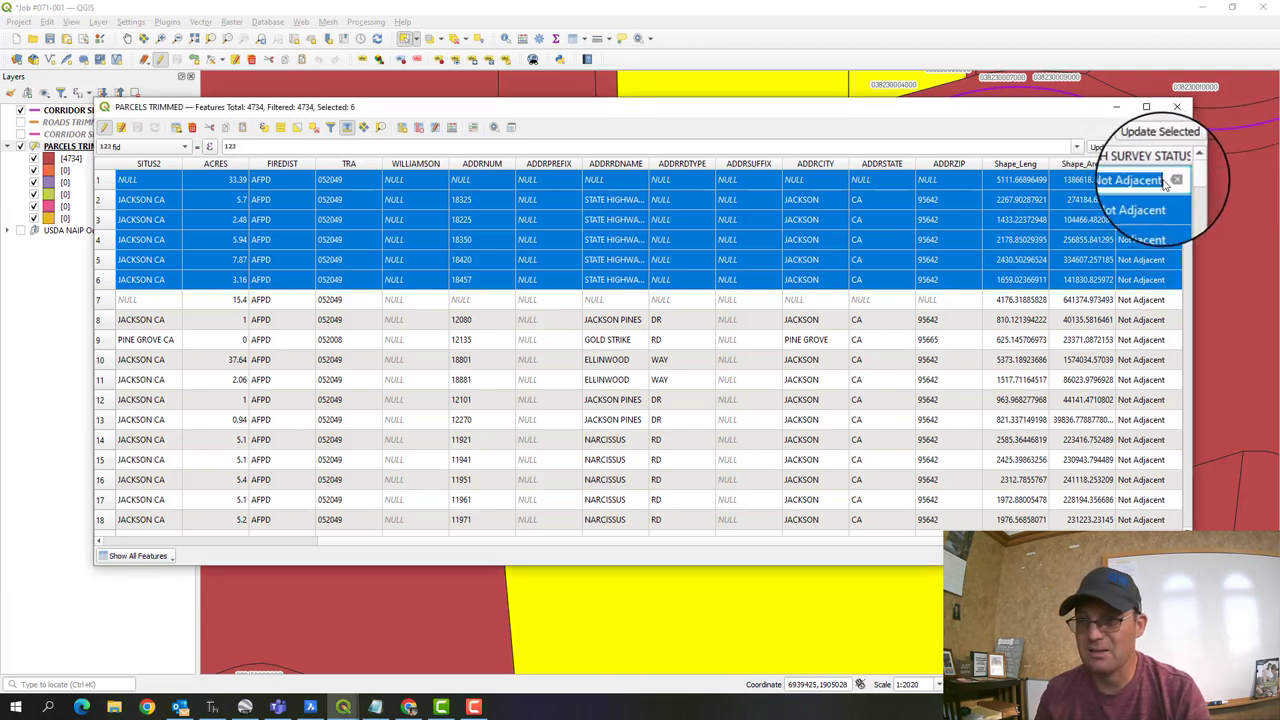
{"action": "double_click", "coordinate": [1158, 200]}
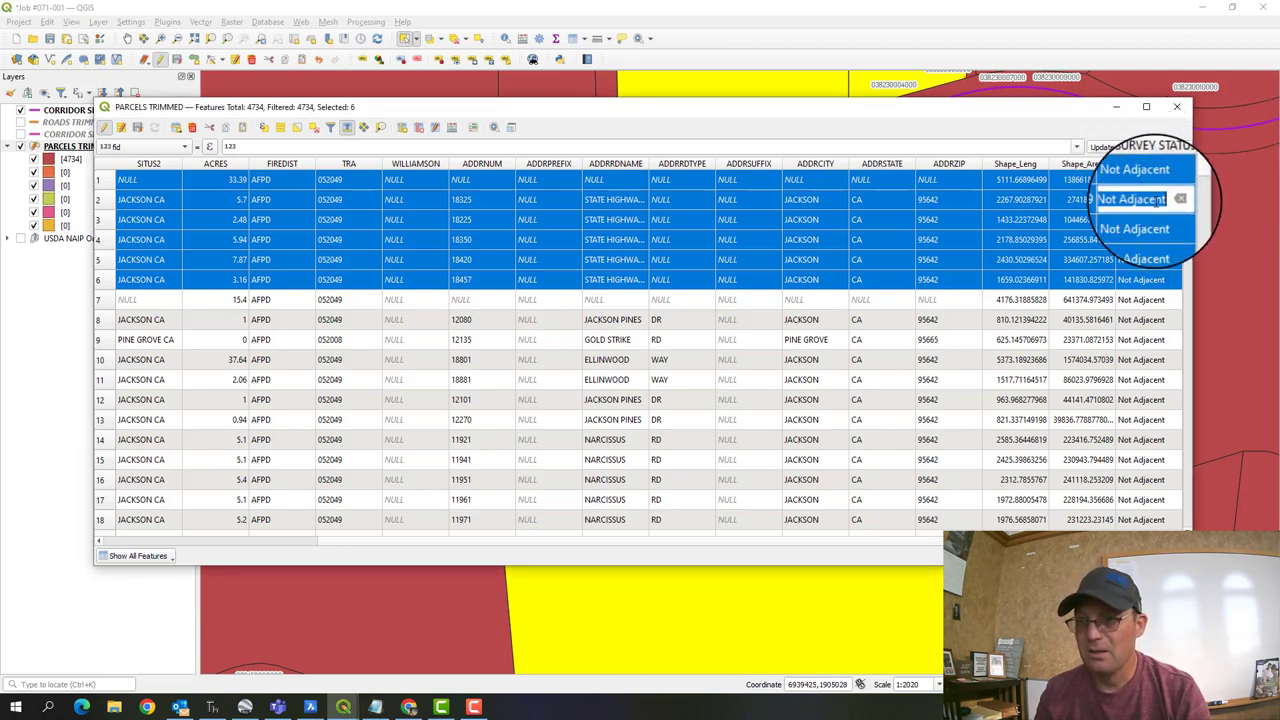
{"action": "double_click", "coordinate": [1165, 220]}
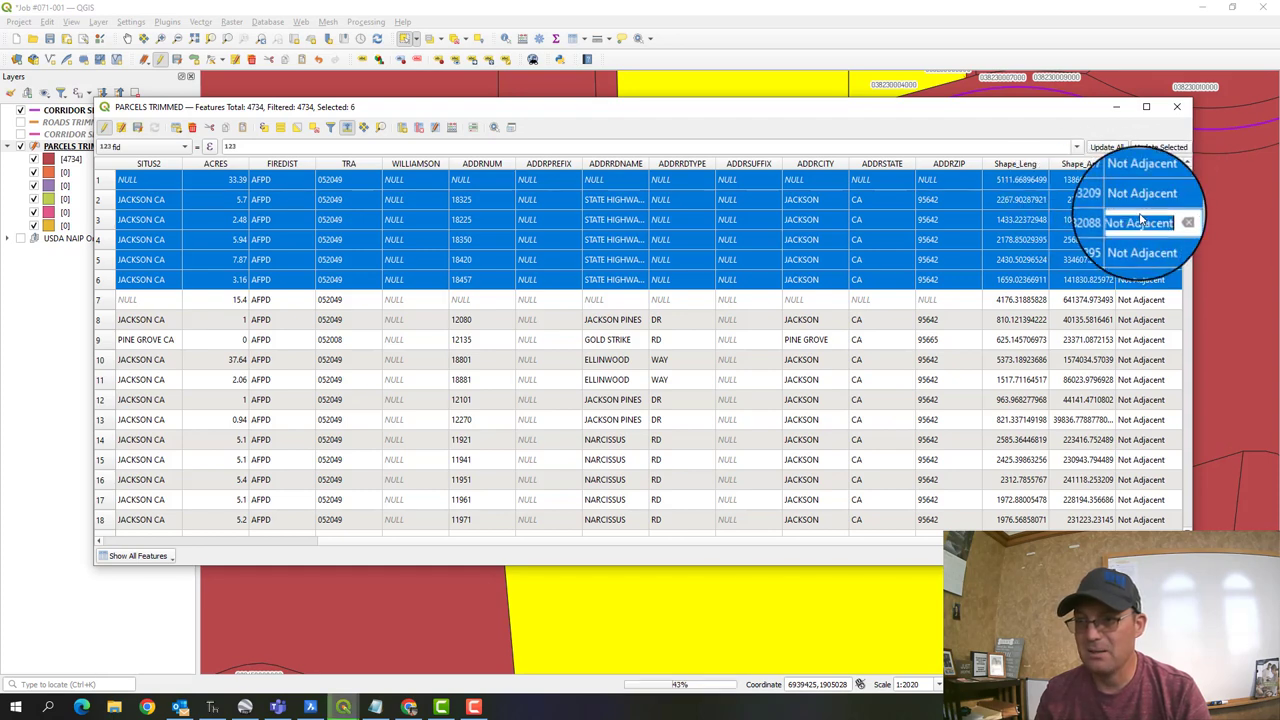
{"action": "double_click", "coordinate": [1165, 220]}
{"action": "type", "text": "Mapped"}
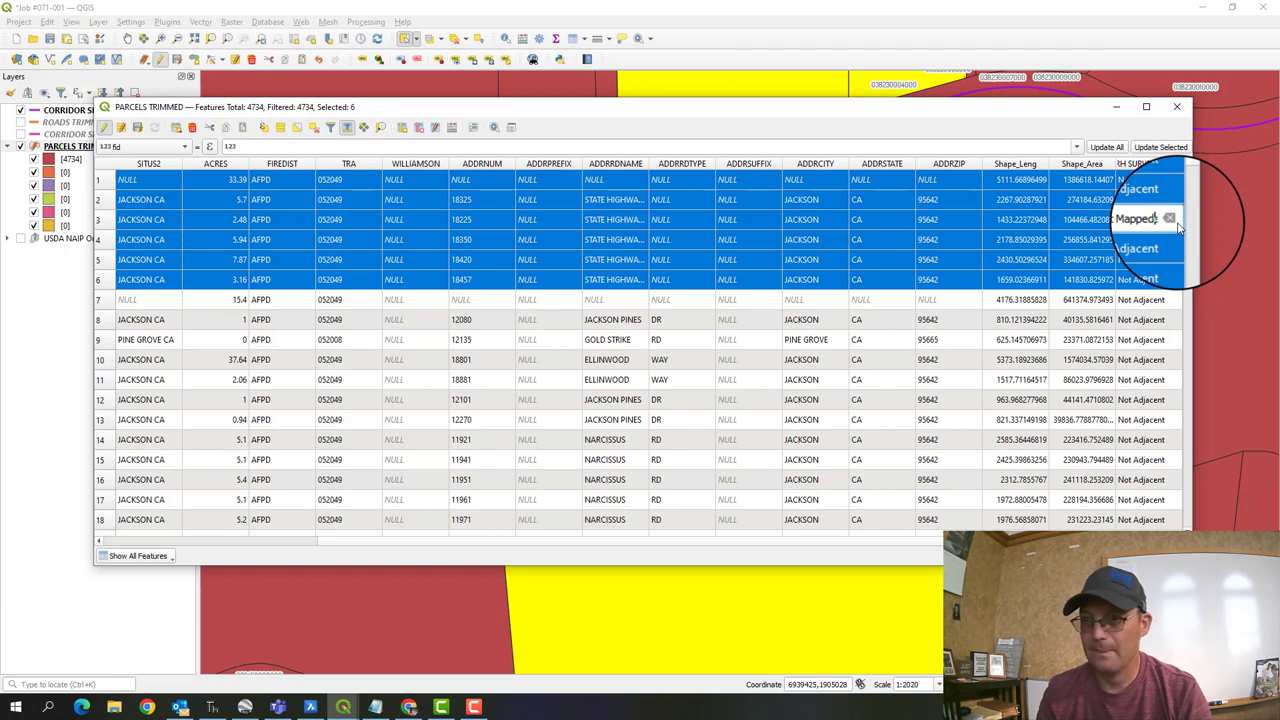
{"action": "double_click", "coordinate": [1165, 240]}
{"action": "type", "text": "Mapped"}
{"action": "double_click", "coordinate": [1160, 260]}
{"action": "type", "text": "Mapped"}
{"action": "double_click", "coordinate": [1160, 280]}
{"action": "type", "text": "Mapped"}
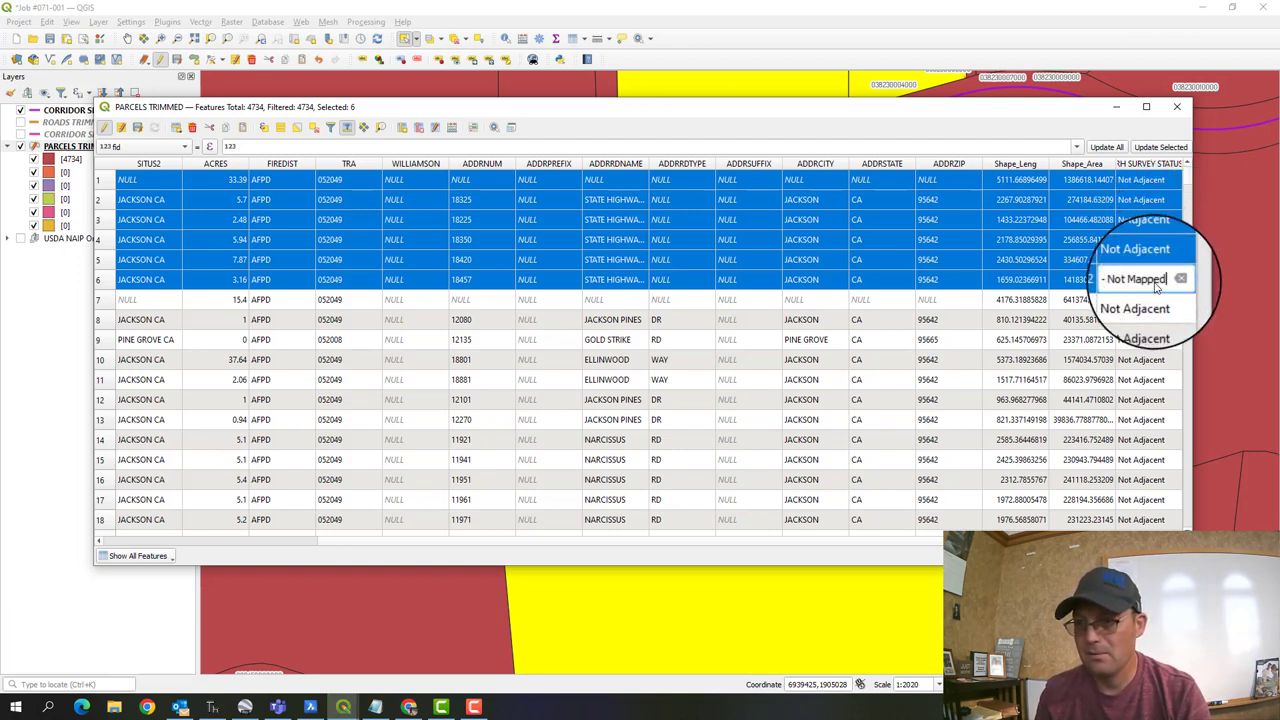
{"action": "double_click", "coordinate": [1143, 320]}
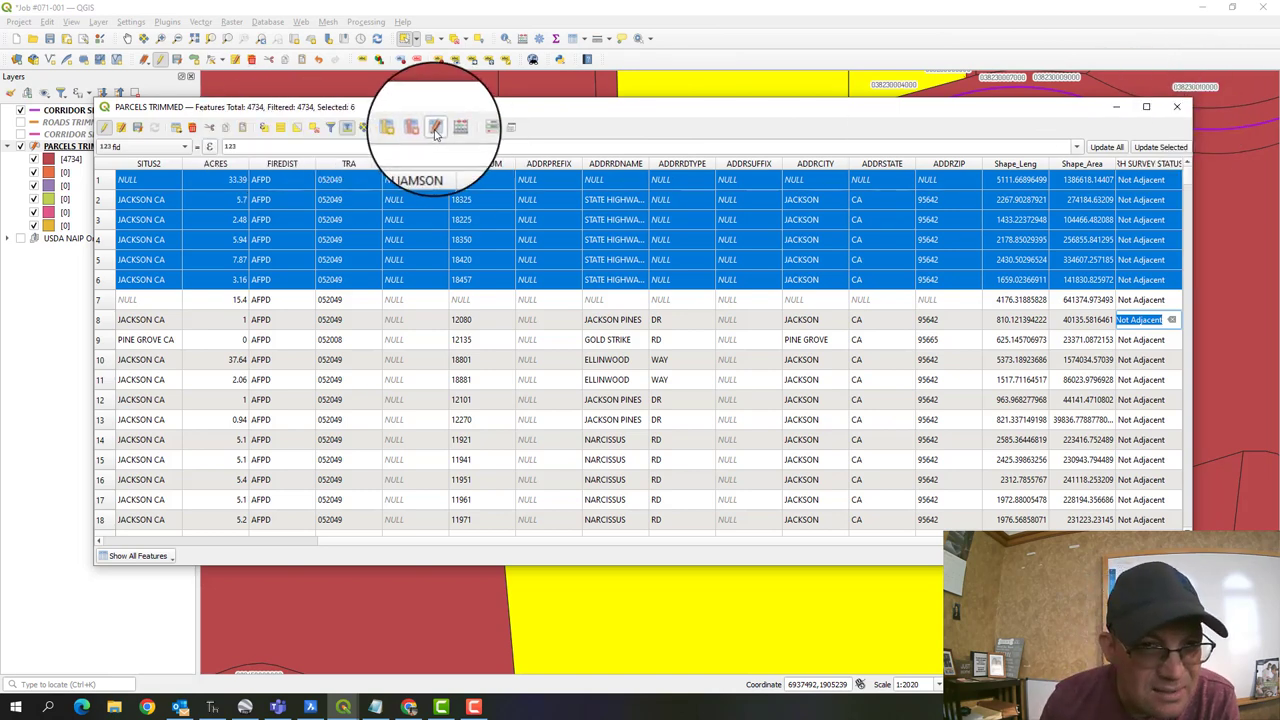
{"action": "left_click", "coordinate": [138, 130]}
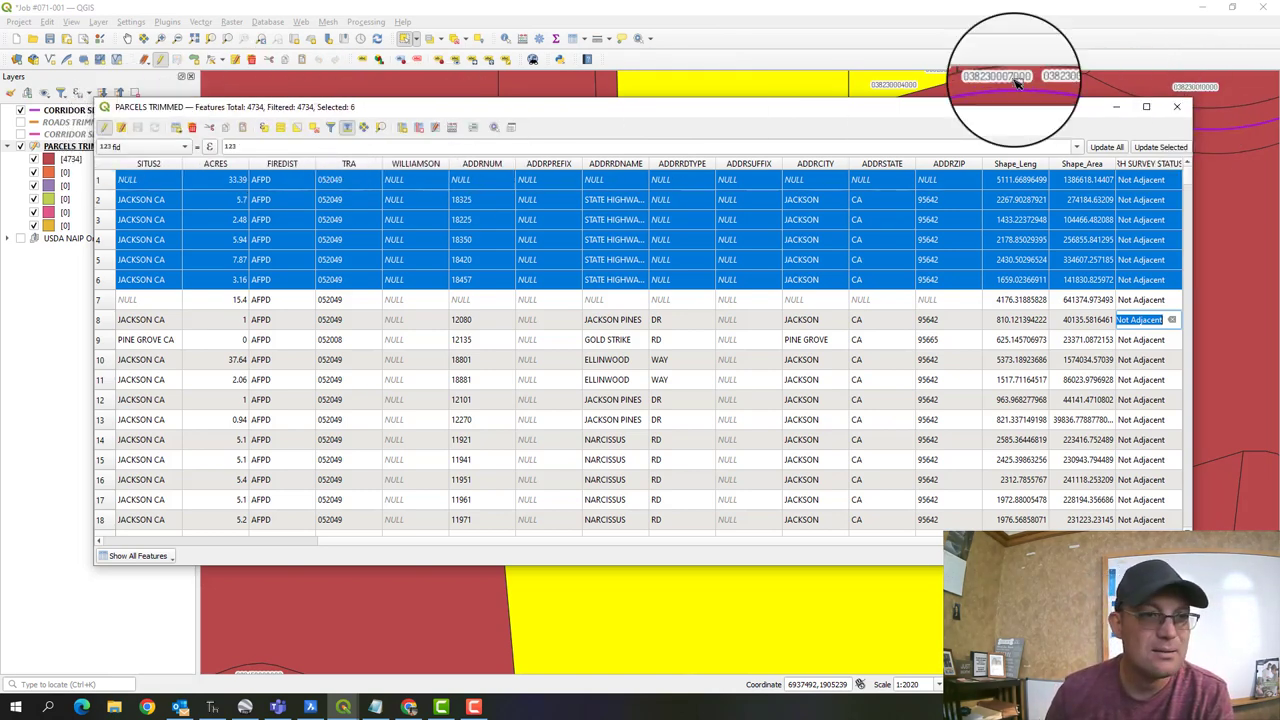
- Close the attribute table and clear the selection of the six parcels on the map
{"action": "left_click", "coordinate": [1177, 110]}
{"action": "scroll", "coordinate": [386, 326], "scroll_direction": "down", "scroll_amount": 4}
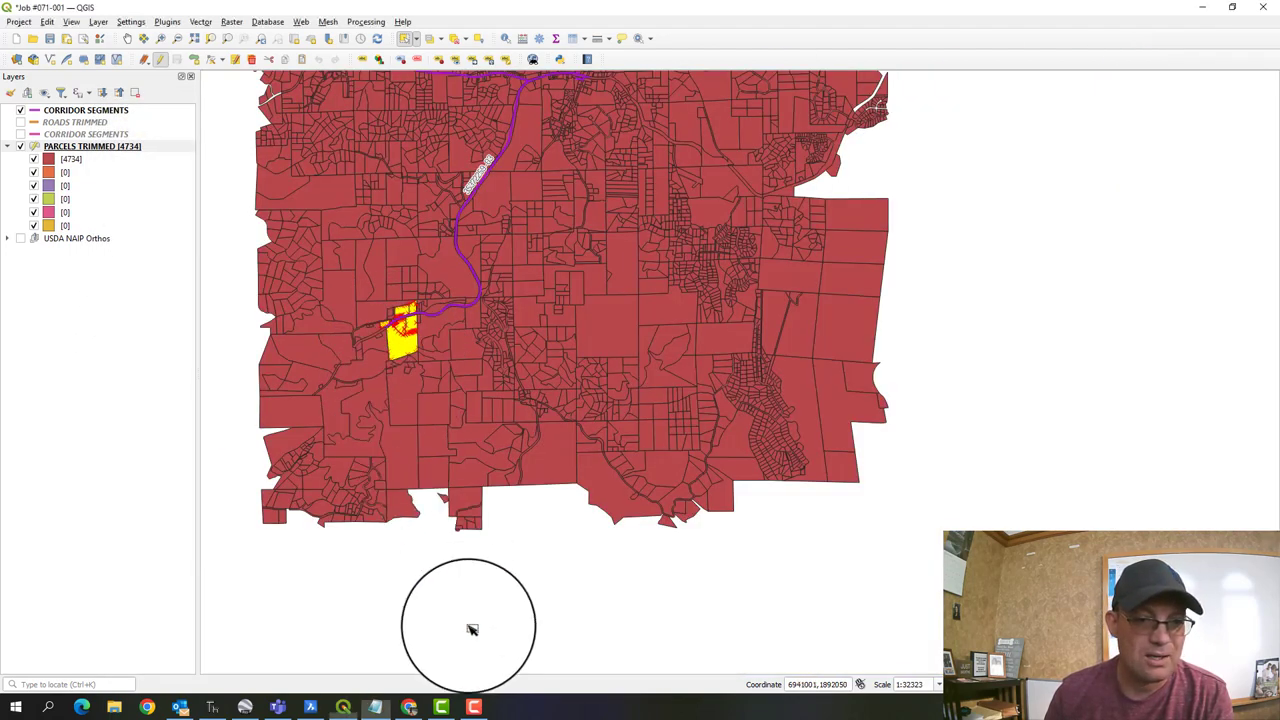
{"action": "scroll", "coordinate": [386, 337], "scroll_direction": "up", "scroll_amount": 2}
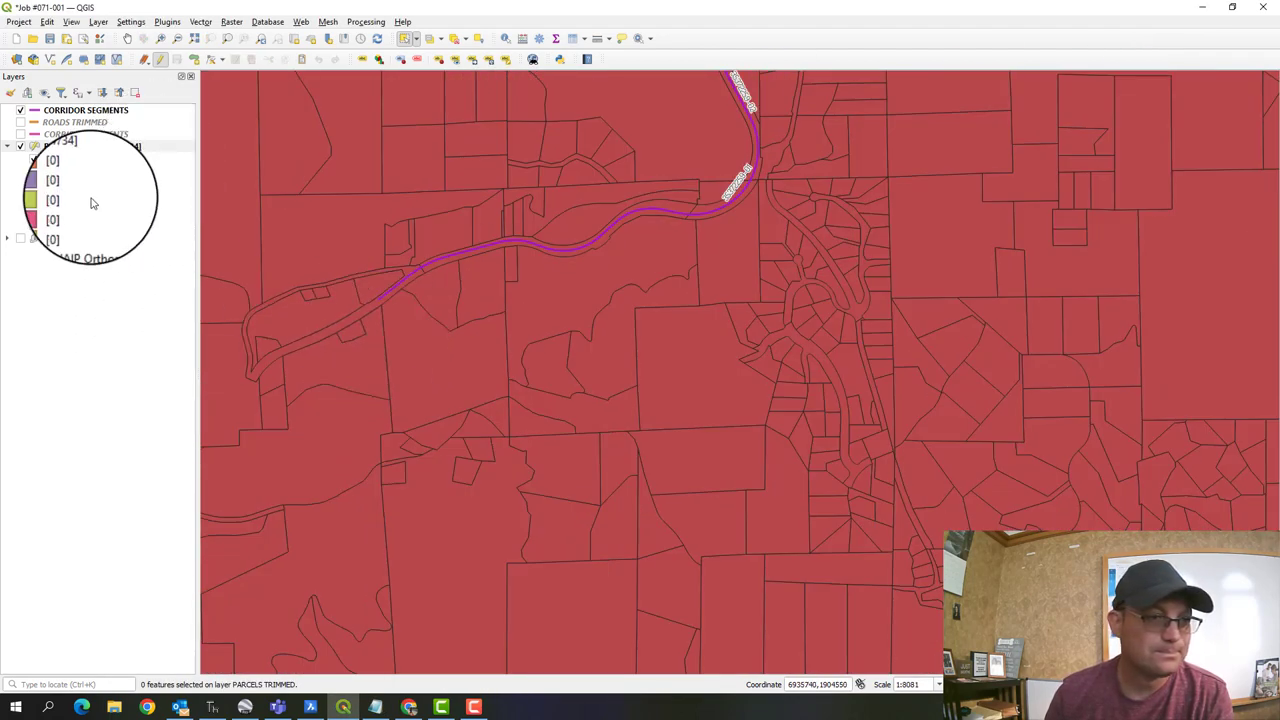
- Check the value text of the Adjacent - By Deed - Not Mapped category in the PARCELS TRIMMED layer's symbology
{"action": "right_click", "coordinate": [95, 149]}
{"action": "left_click", "coordinate": [143, 491]}
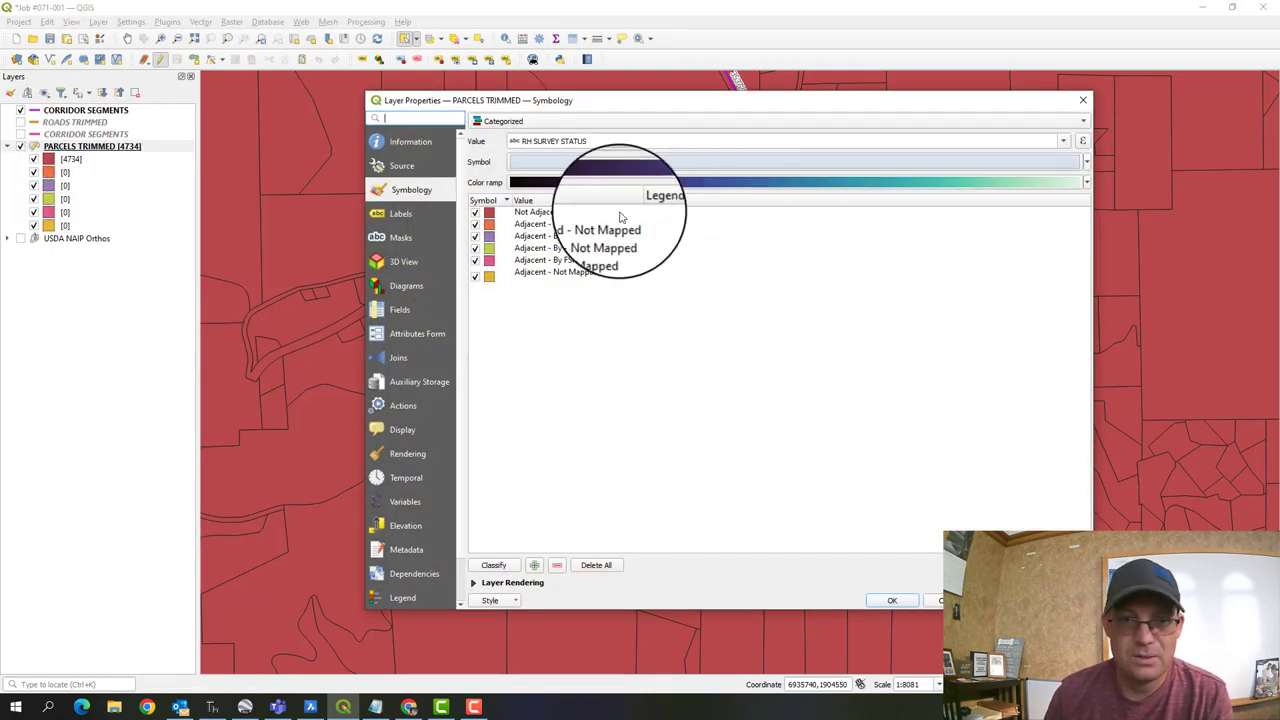
{"action": "left_click", "coordinate": [597, 226]}
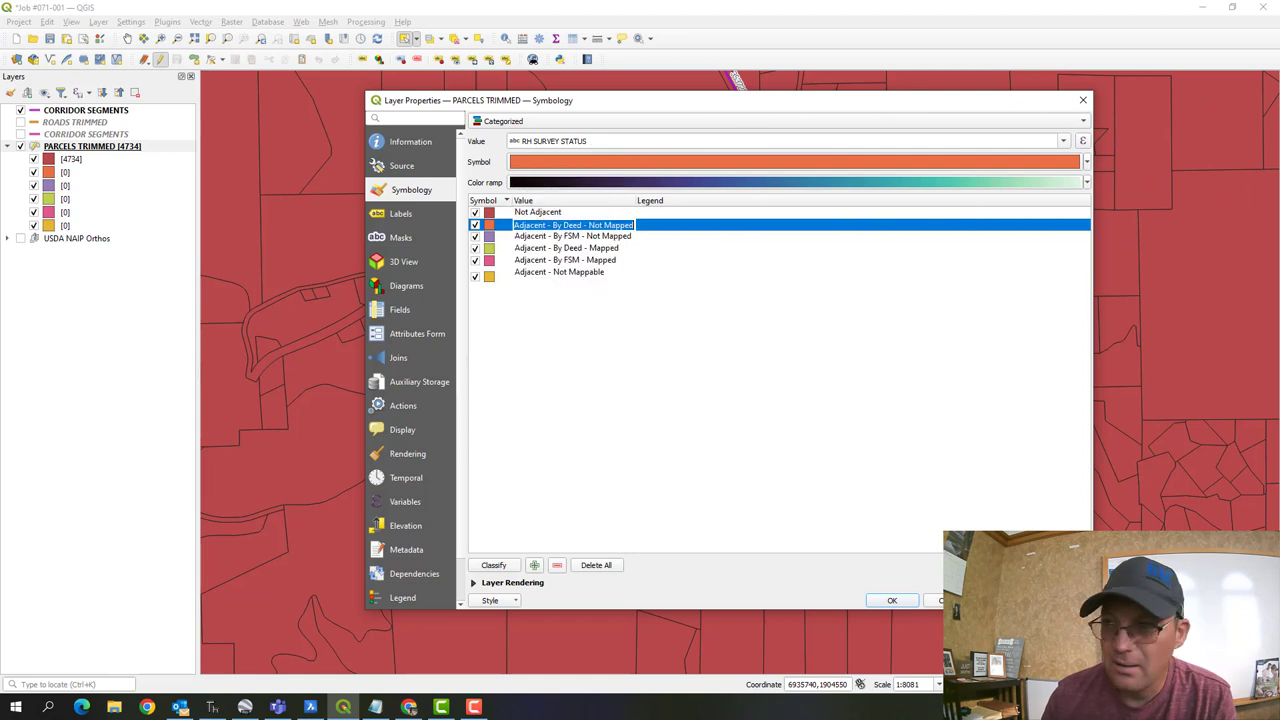
{"action": "left_click", "coordinate": [555, 226]}
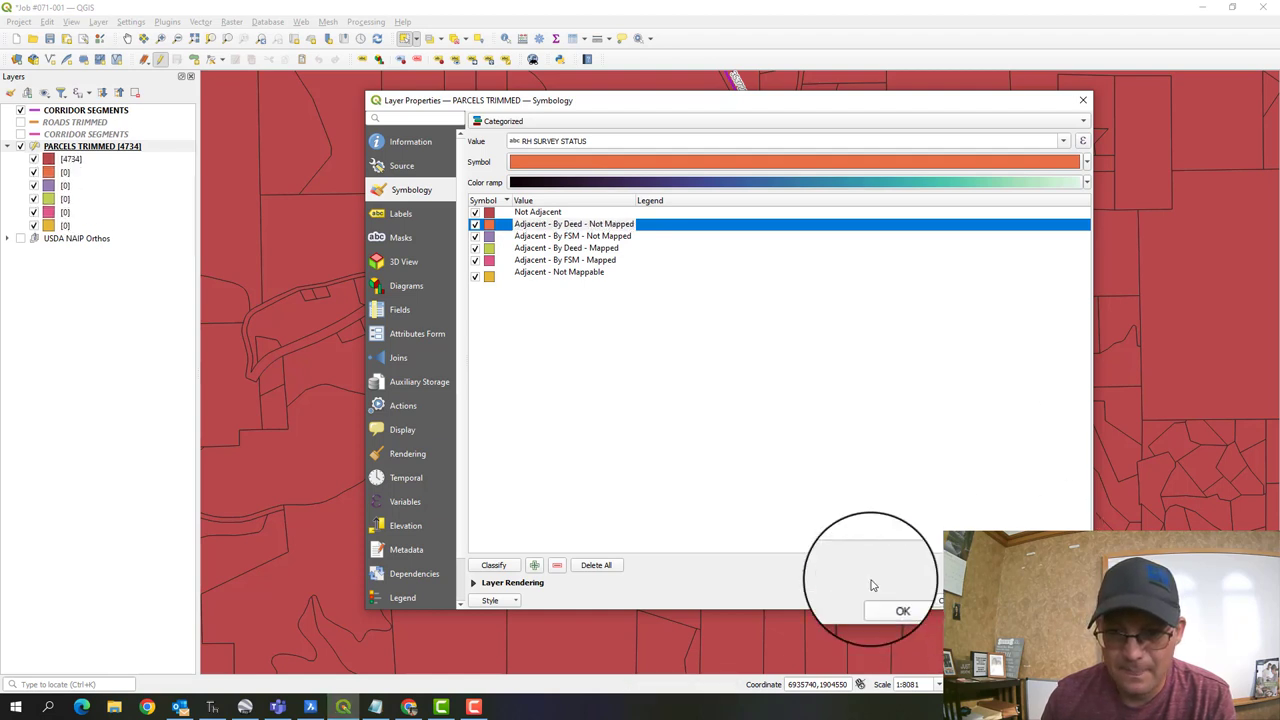
{"action": "left_click", "coordinate": [669, 231]}
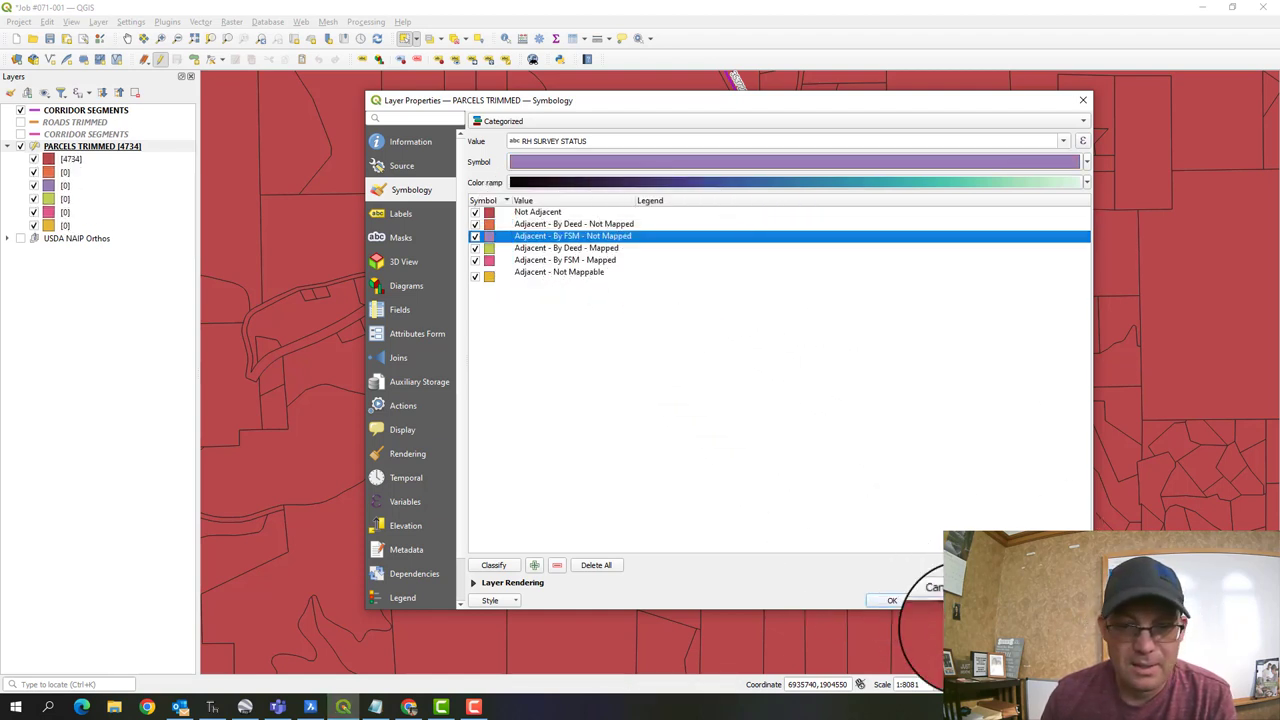
{"action": "left_click", "coordinate": [889, 600]}
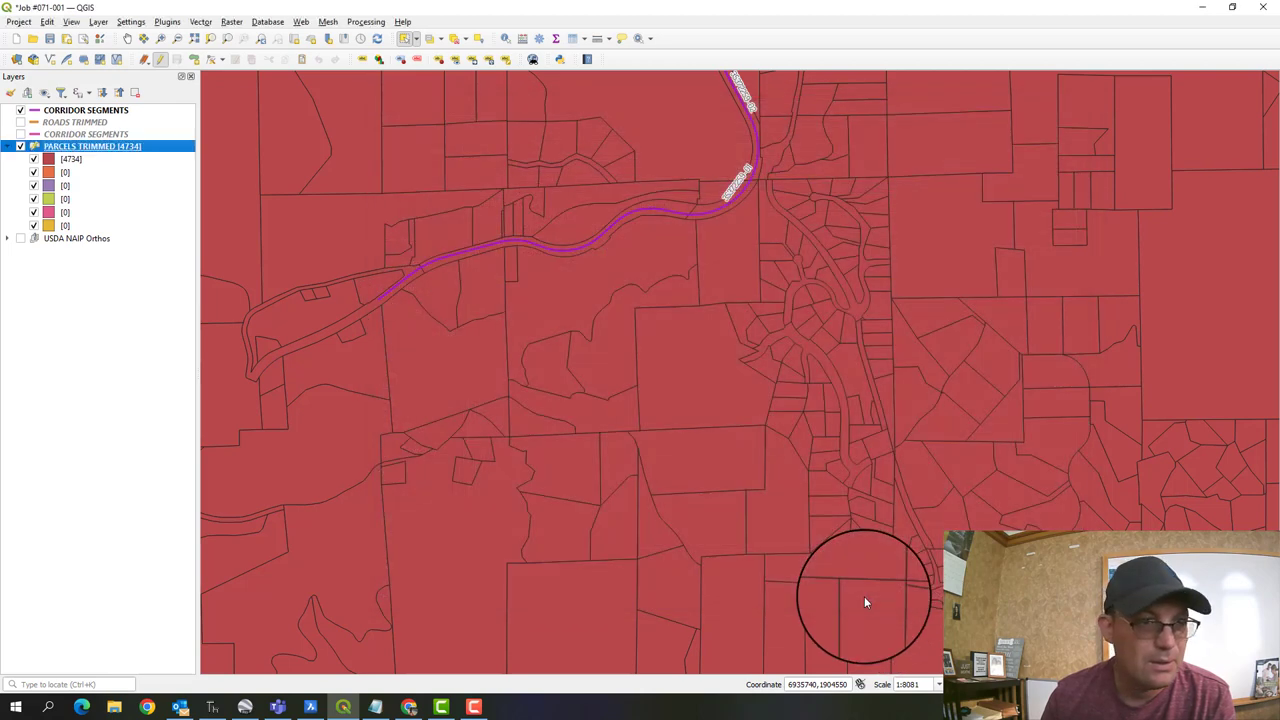
{"action": "scroll", "coordinate": [366, 297], "scroll_direction": "up", "scroll_amount": 2}
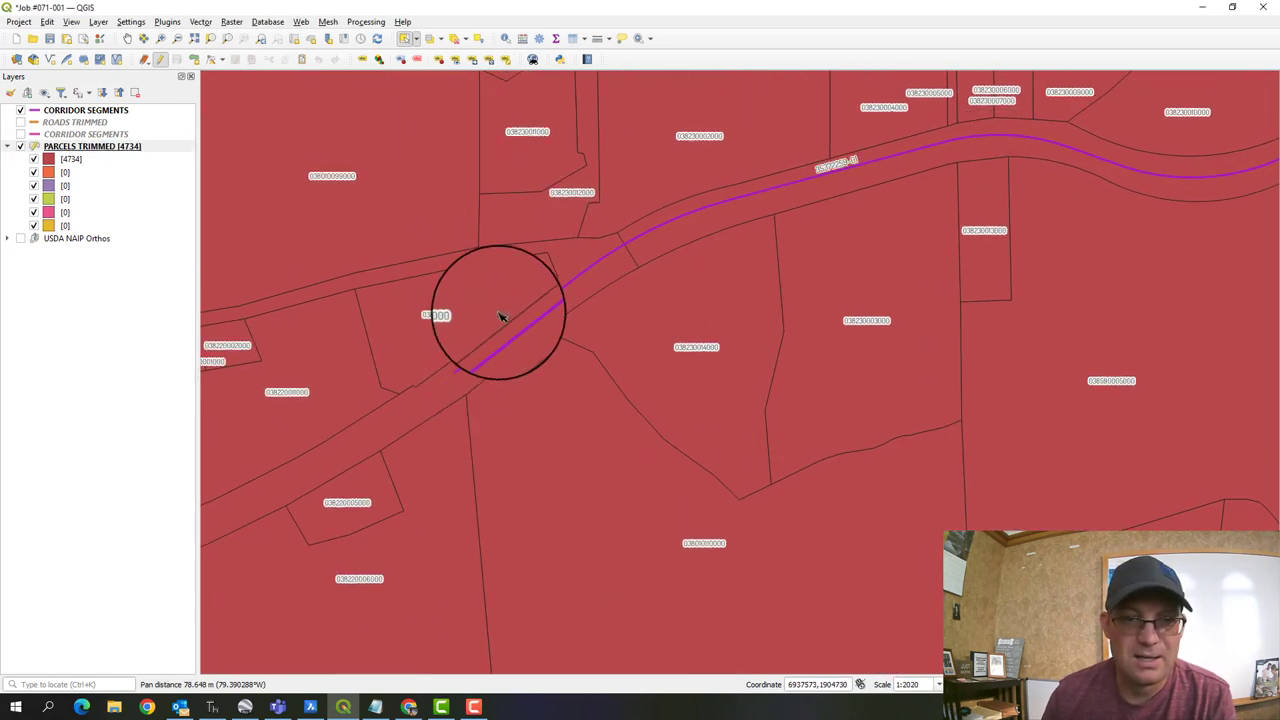
{"action": "left_click", "coordinate": [520, 295]}
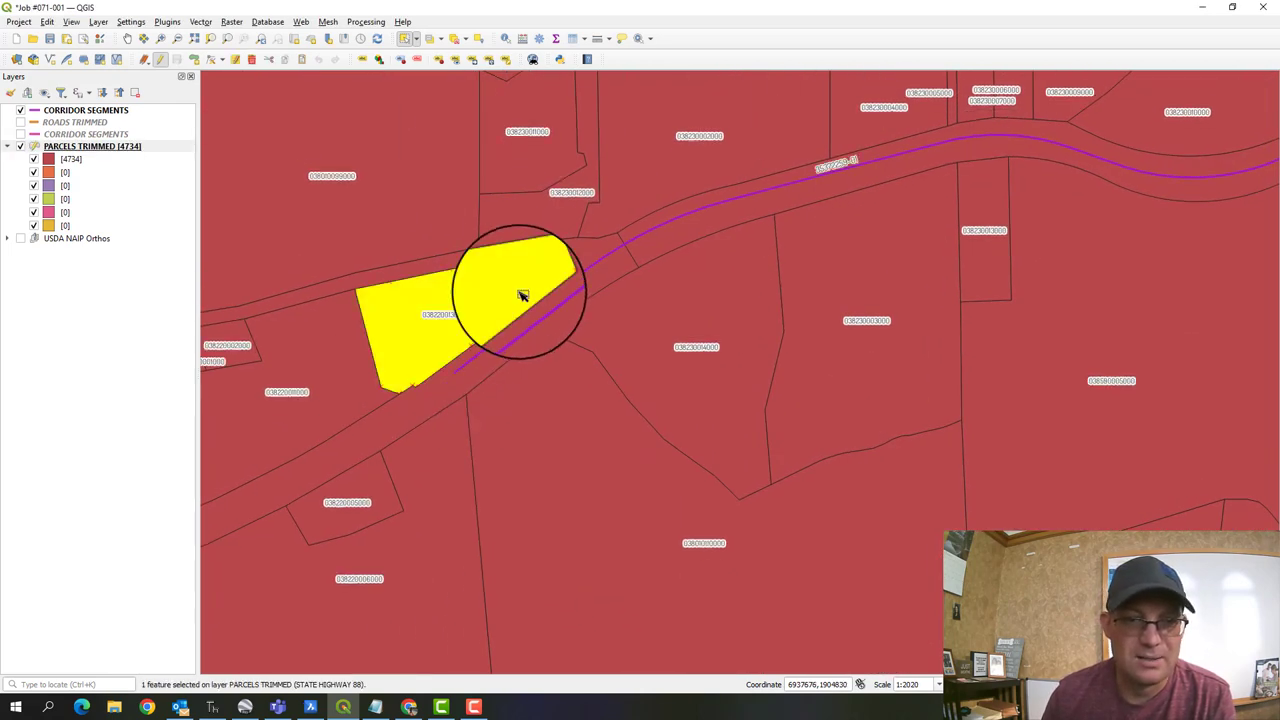
{"action": "left_click", "coordinate": [622, 349], "text": "shift"}
{"action": "left_click", "coordinate": [563, 400], "text": "shift"}
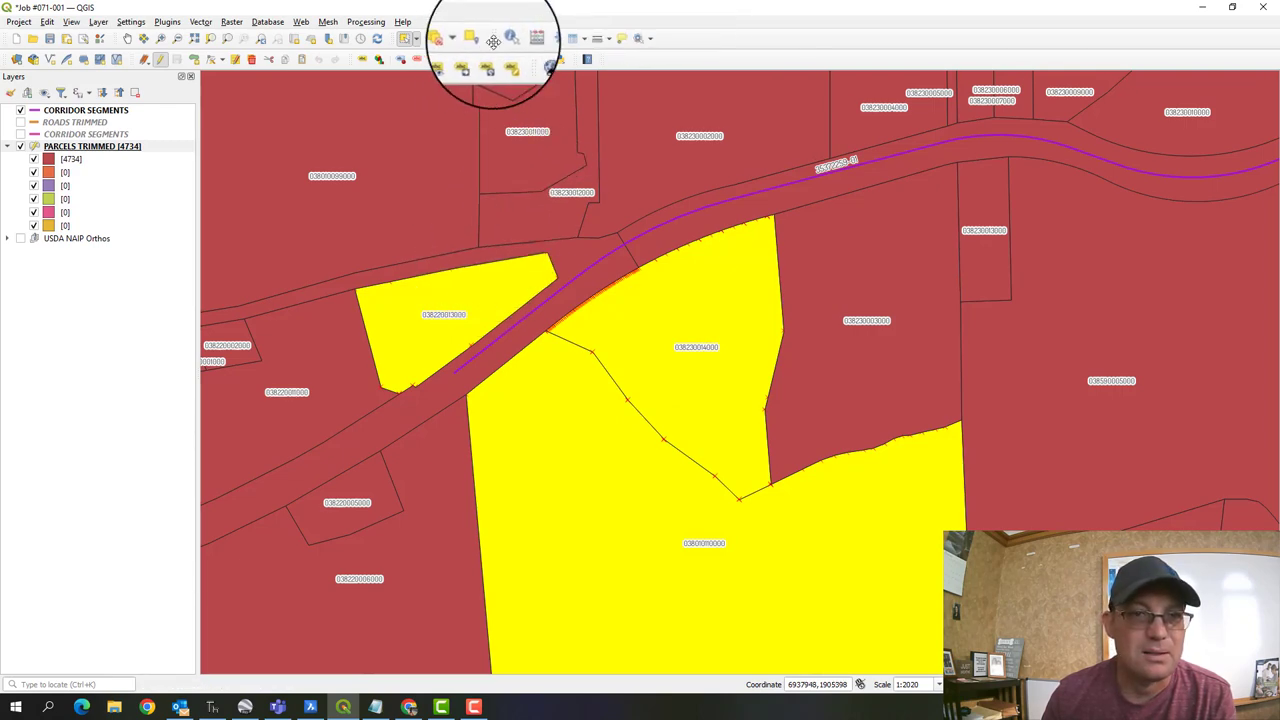
- Open the PARCELS TRIMMED attribute table with the three selected parcels moved to the top and show the RH SURVEY STATUS field
{"action": "left_click", "coordinate": [573, 40]}
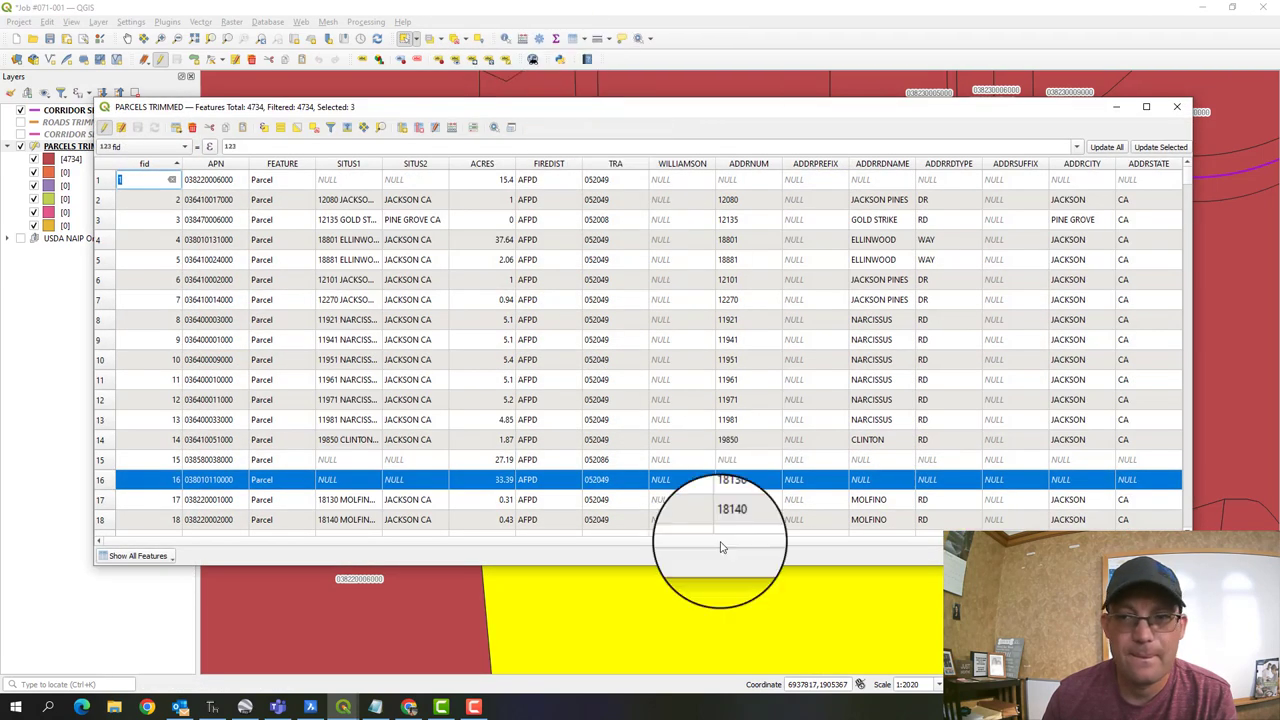
{"action": "left_click", "coordinate": [346, 127]}
{"action": "left_click_drag", "start_coordinate": [534, 543], "coordinate": [838, 553]}
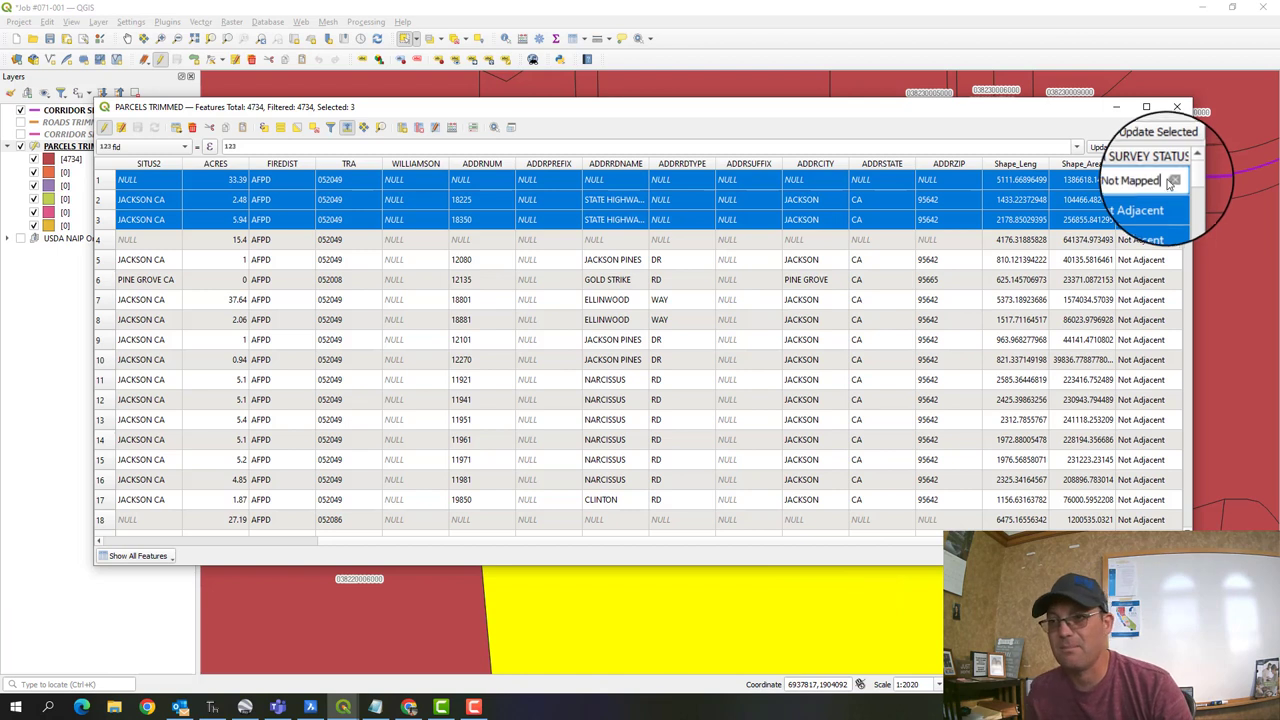
- Set RH SURVEY STATUS to Adjacent - By Deed - Not Mapped for the three selected parcels
{"action": "double_click", "coordinate": [1146, 200]}
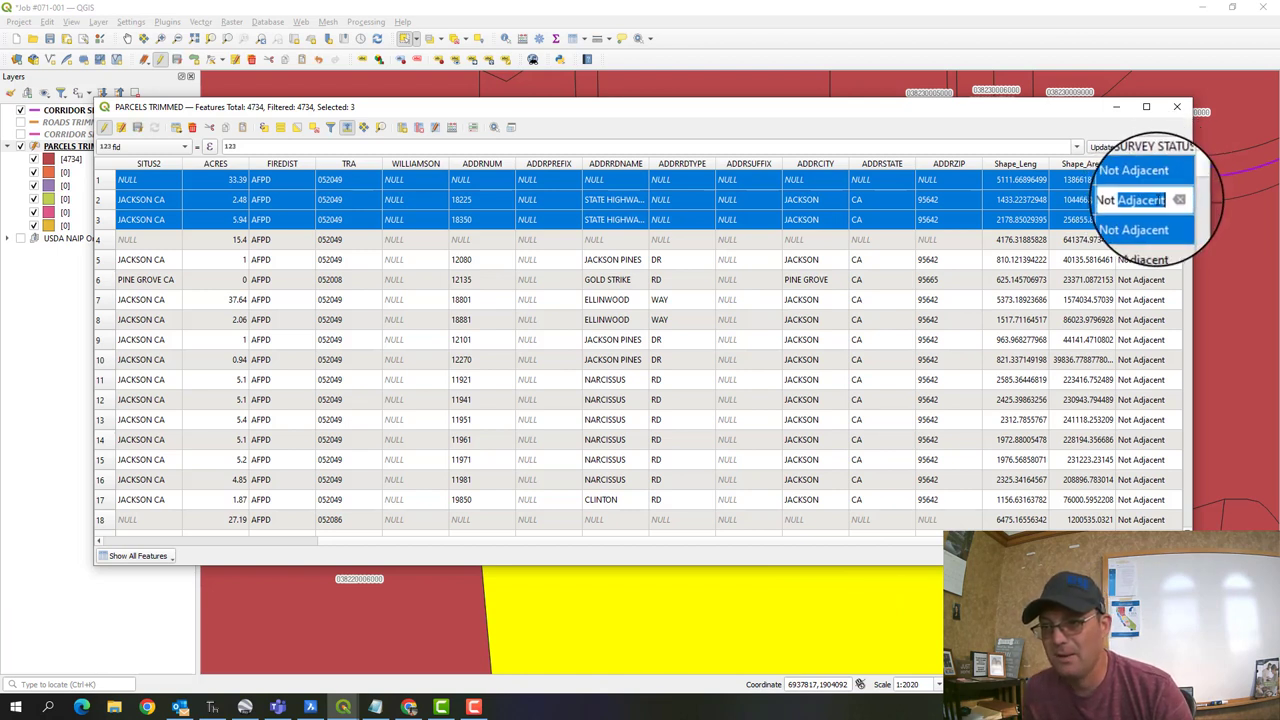
{"action": "left_click", "coordinate": [1160, 185]}
{"action": "type", "text": "- Not Mapped"}
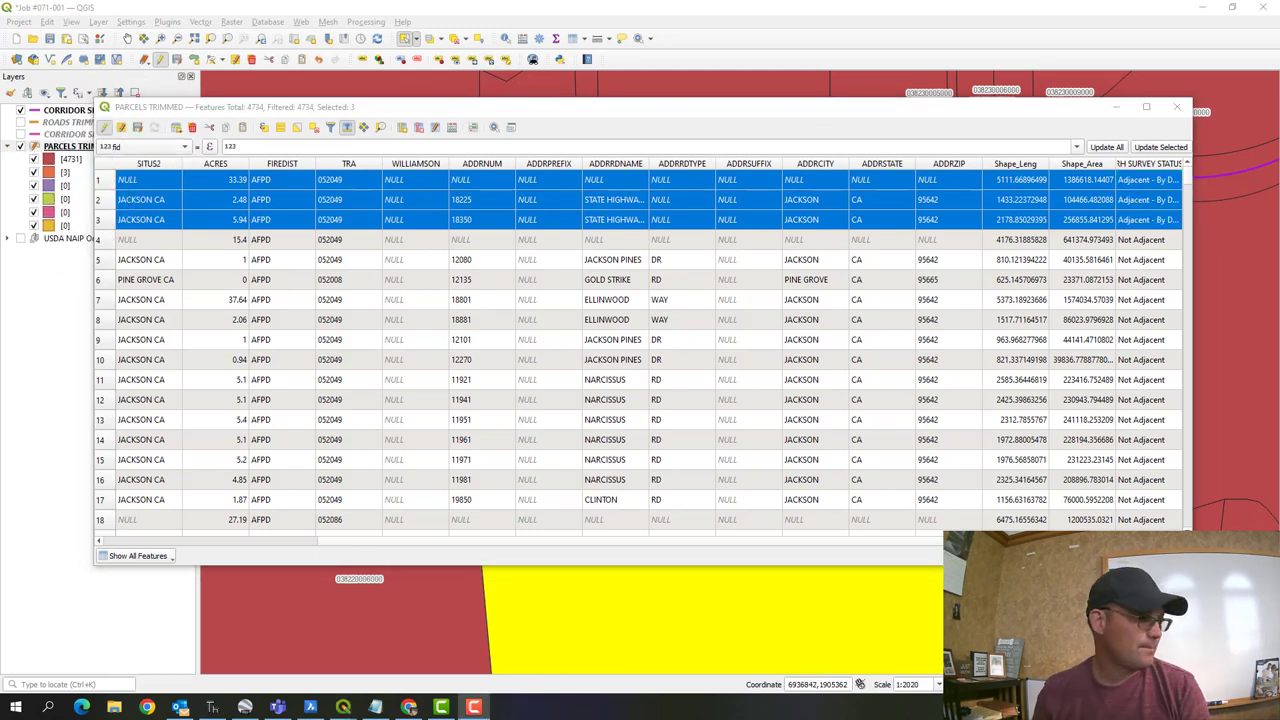
{"action": "left_click", "coordinate": [1160, 147]}
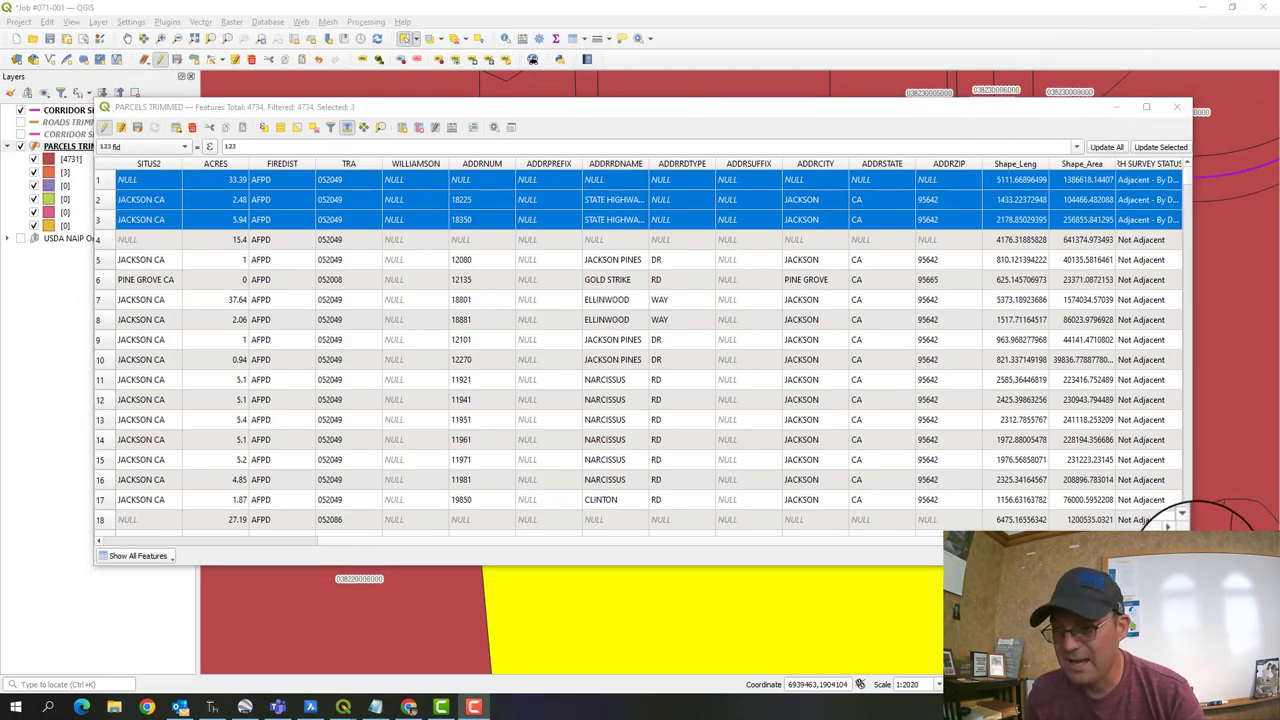
- Widen the RH SURVEY STATUS column to show the full status texts, and close the attribute table
{"action": "left_click_drag", "start_coordinate": [1190, 540], "coordinate": [1279, 622]}
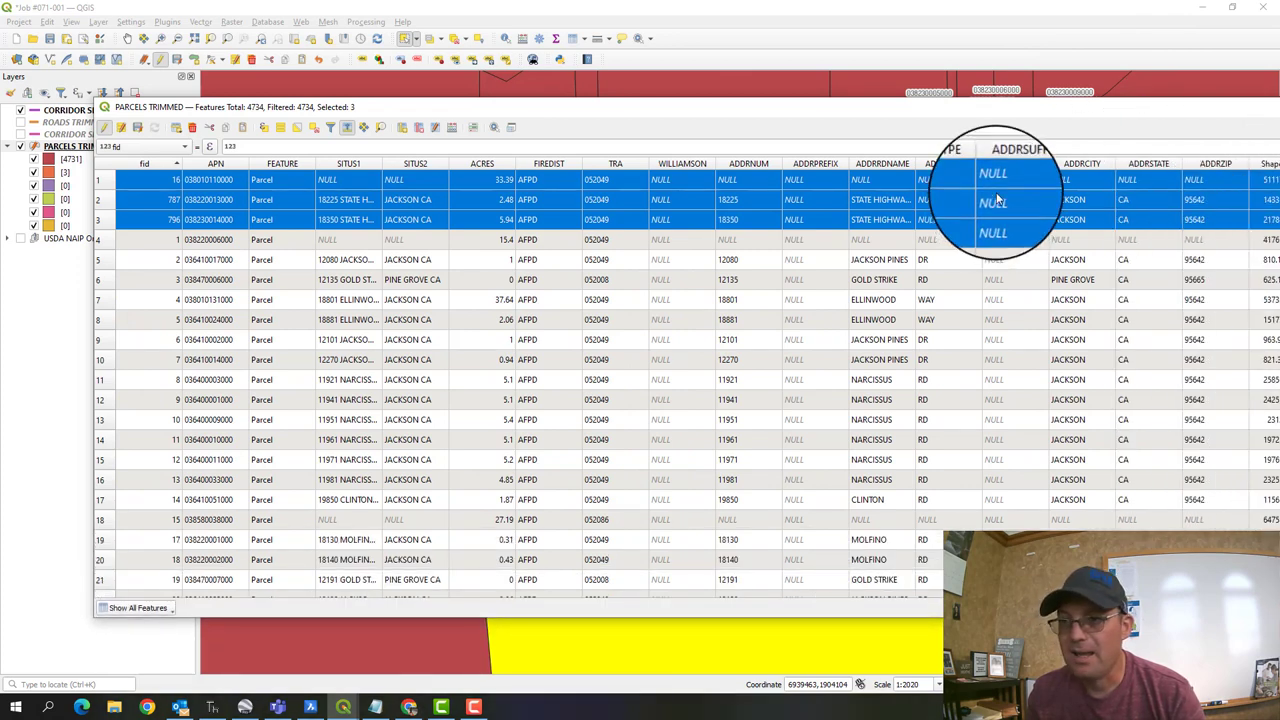
{"action": "left_click_drag", "start_coordinate": [1014, 110], "coordinate": [628, 95]}
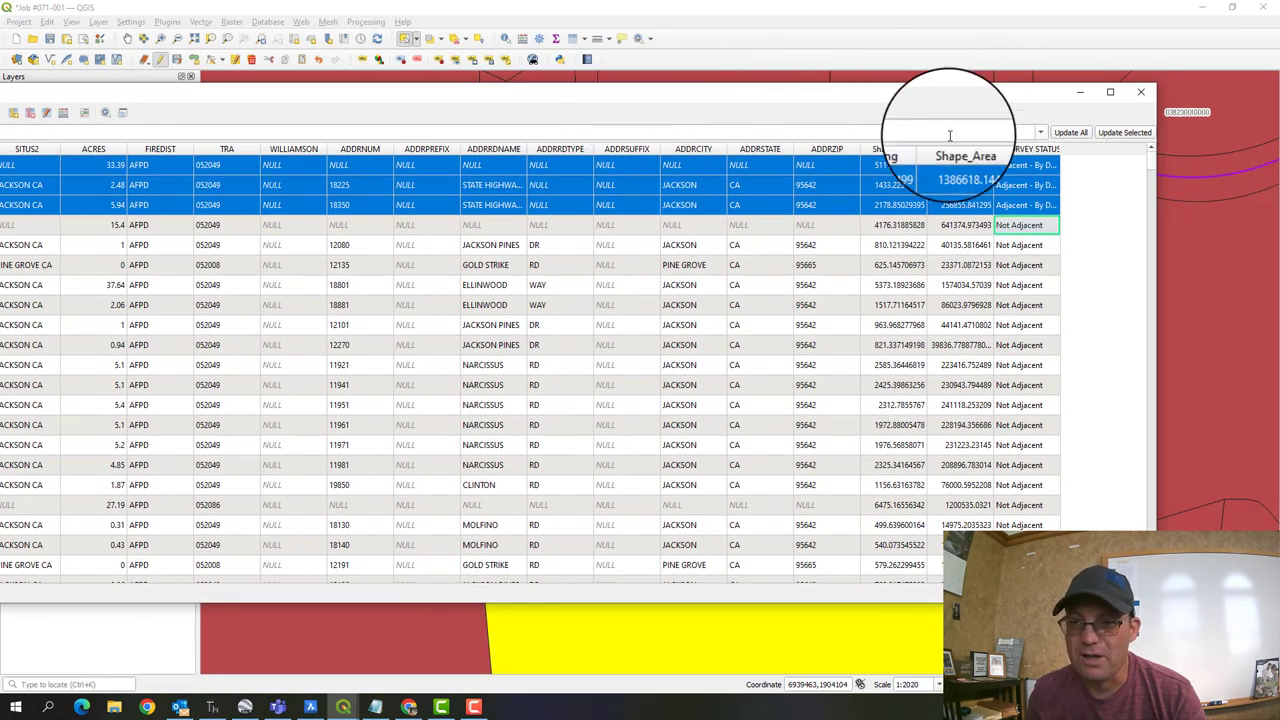
{"action": "double_click", "coordinate": [1060, 147]}
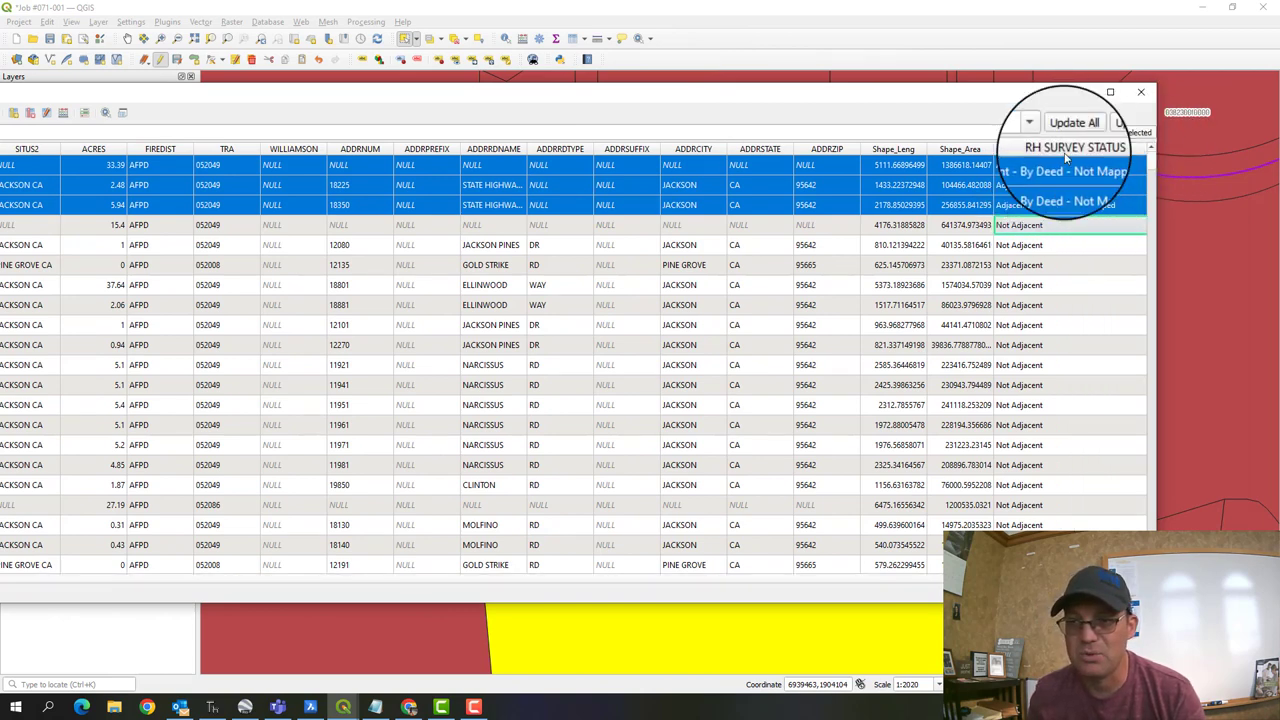
{"action": "double_click", "coordinate": [246, 93]}
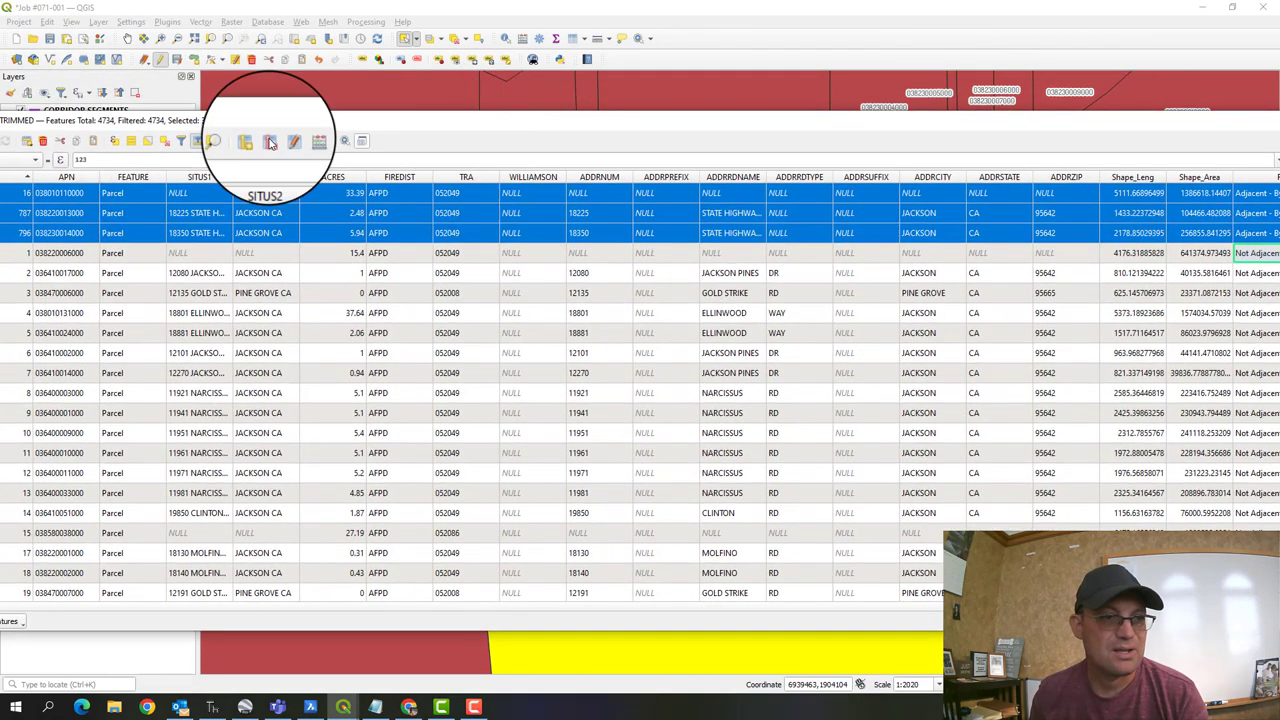
{"action": "double_click", "coordinate": [210, 121]}
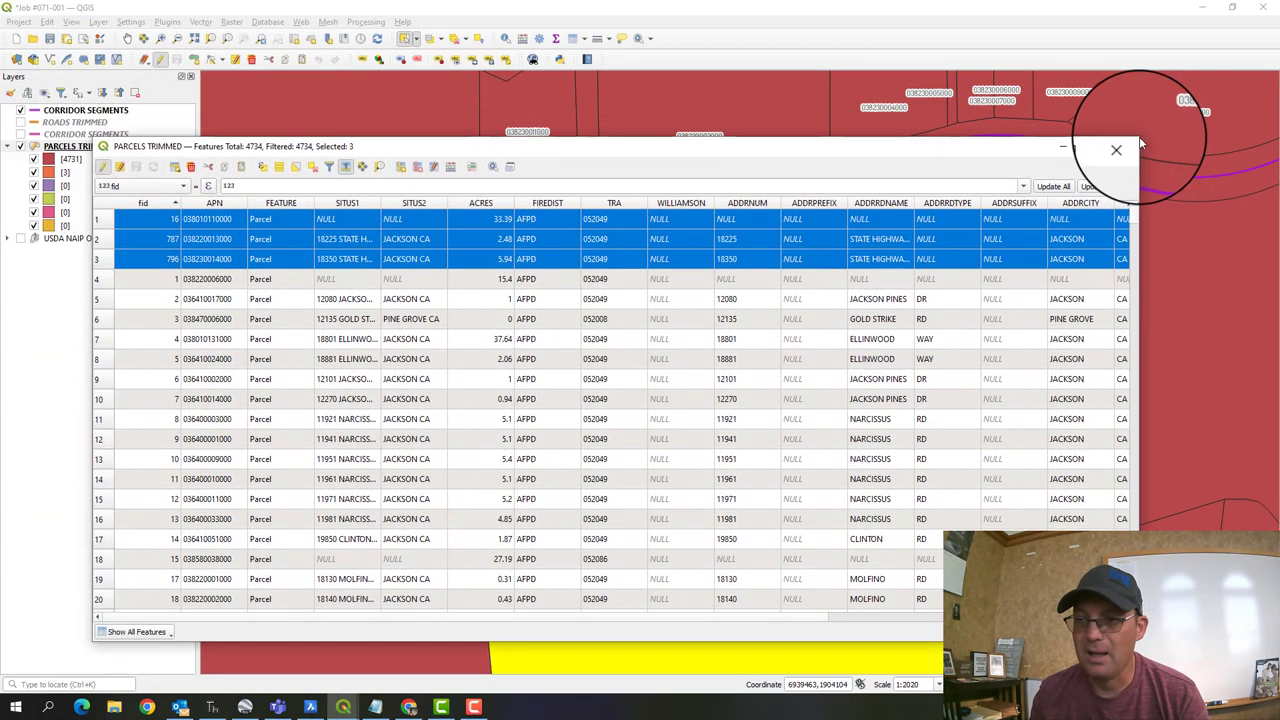
{"action": "left_click", "coordinate": [1120, 145]}
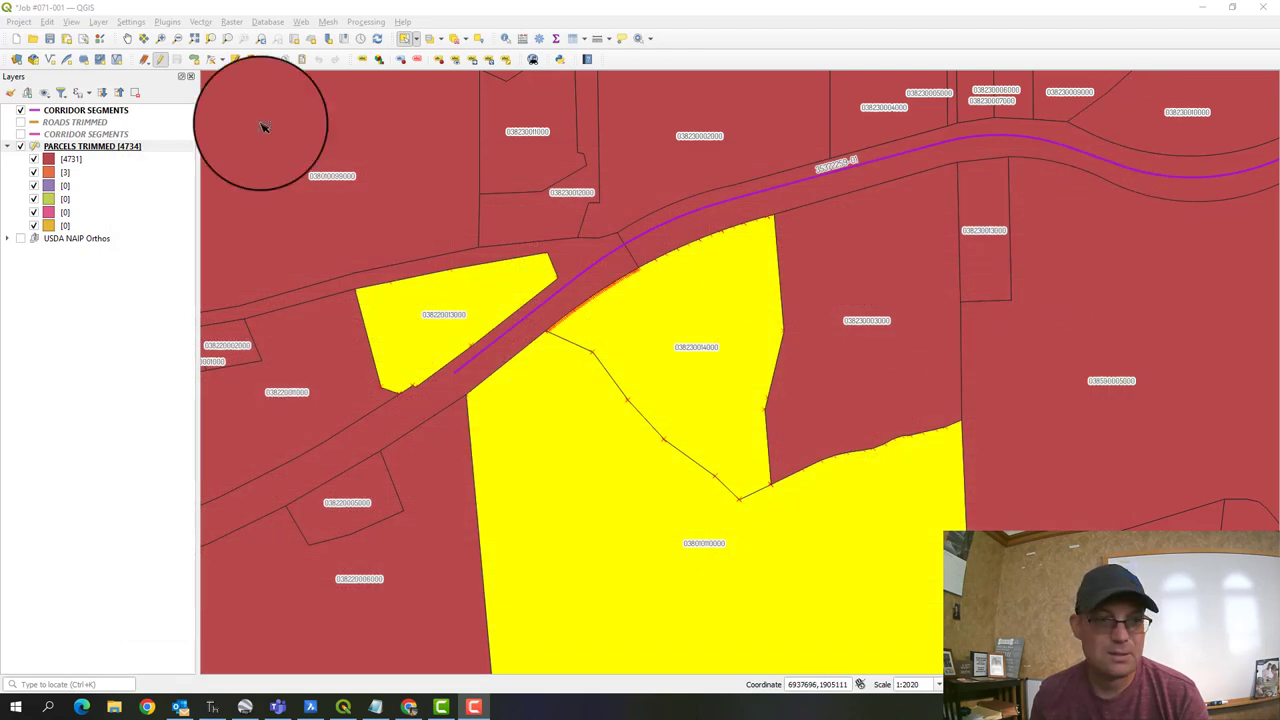
- Clear the parcel selection and examine the category colours of the parcels along the corridor
{"action": "scroll", "coordinate": [337, 252], "scroll_direction": "down", "scroll_amount": 2}
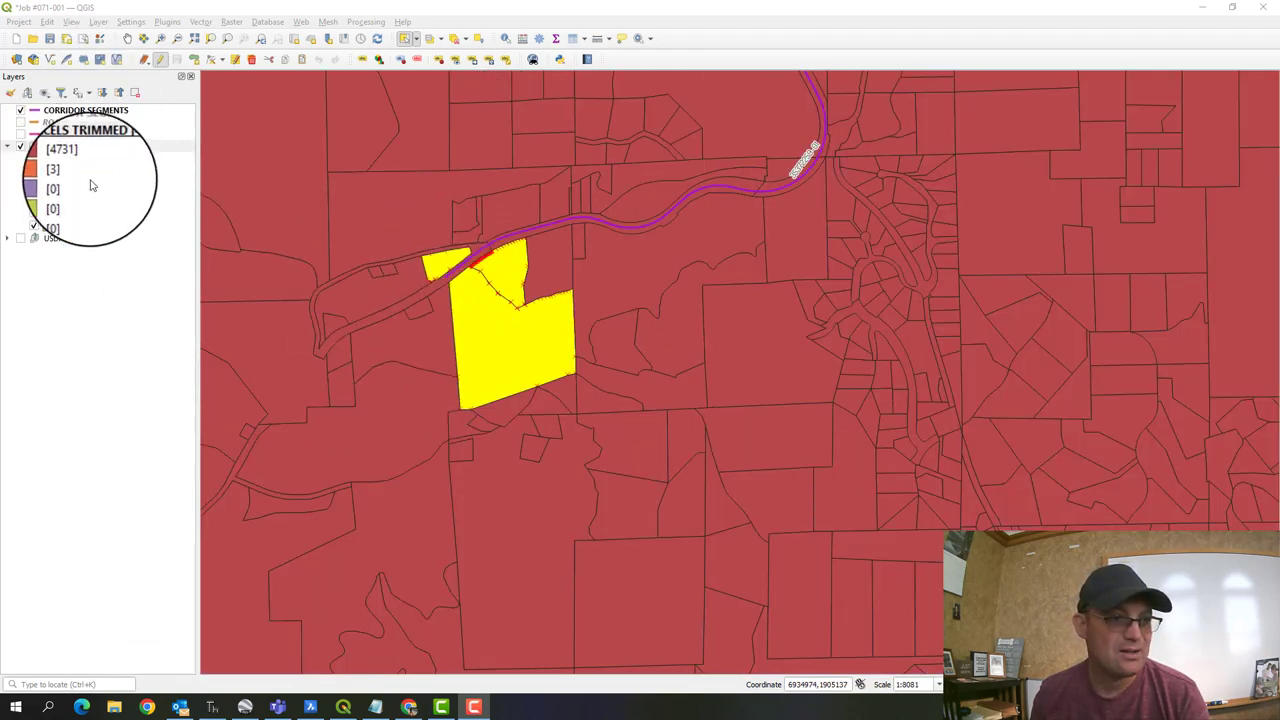
{"action": "scroll", "coordinate": [434, 231], "scroll_direction": "down", "scroll_amount": 5}
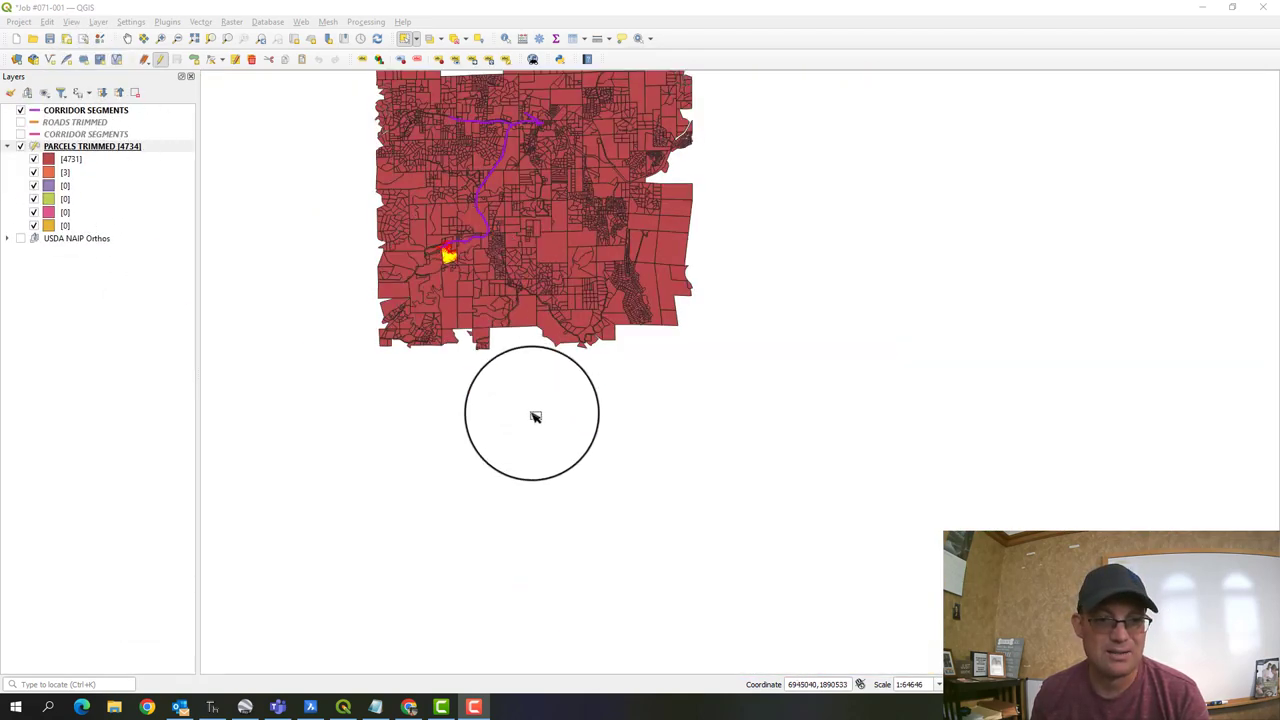
{"action": "left_click", "coordinate": [534, 417]}
{"action": "scroll", "coordinate": [429, 337], "scroll_direction": "up", "scroll_amount": 4}
{"action": "scroll", "coordinate": [437, 257], "scroll_direction": "up", "scroll_amount": 2}
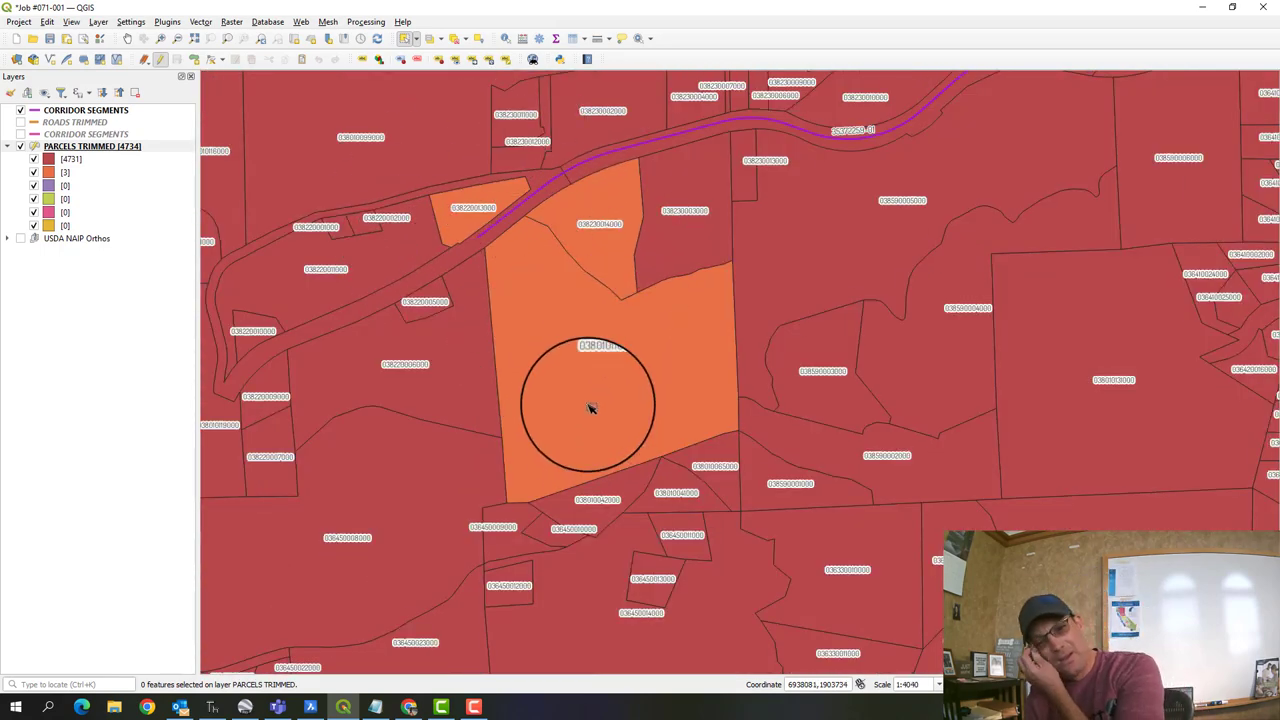
{"action": "left_click_drag", "start_coordinate": [1007, 181], "coordinate": [623, 251]}
{"action": "scroll", "coordinate": [823, 223], "scroll_direction": "down", "scroll_amount": 1}
{"action": "scroll", "coordinate": [873, 218], "scroll_direction": "up", "scroll_amount": 2}
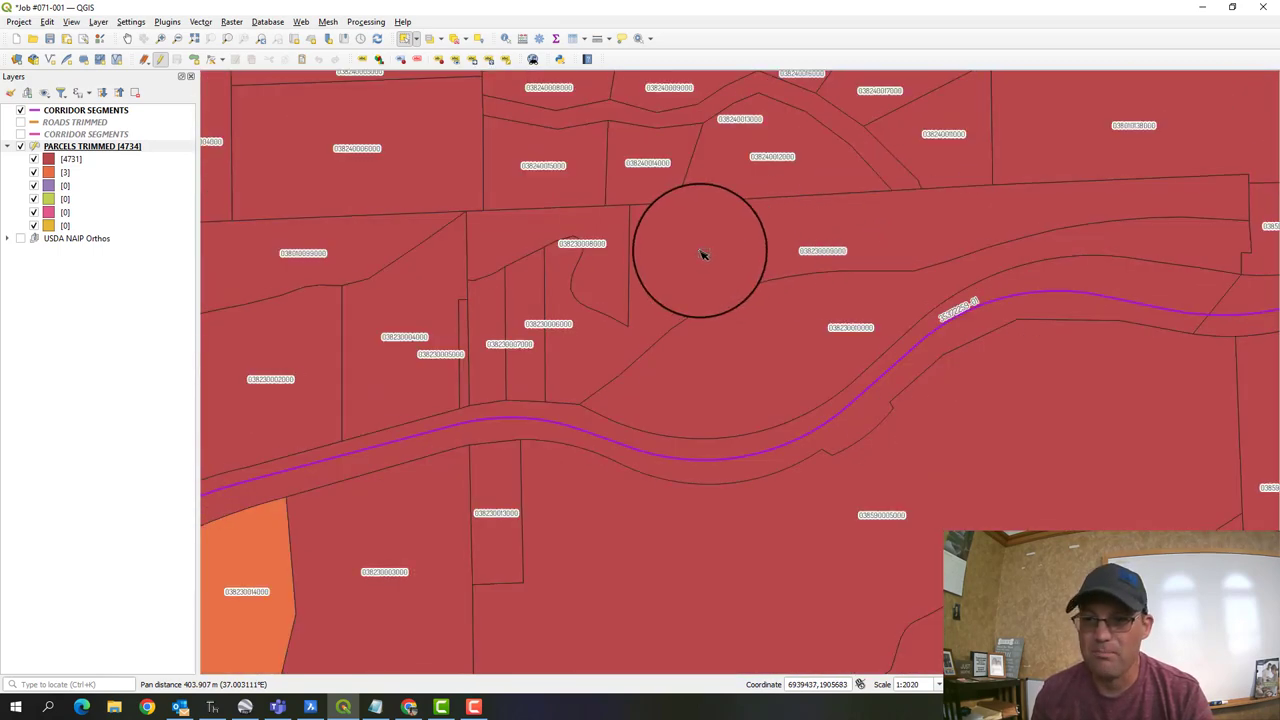
{"action": "scroll", "coordinate": [702, 254], "scroll_direction": "down", "scroll_amount": 3}
{"action": "scroll", "coordinate": [523, 343], "scroll_direction": "up", "scroll_amount": 3}
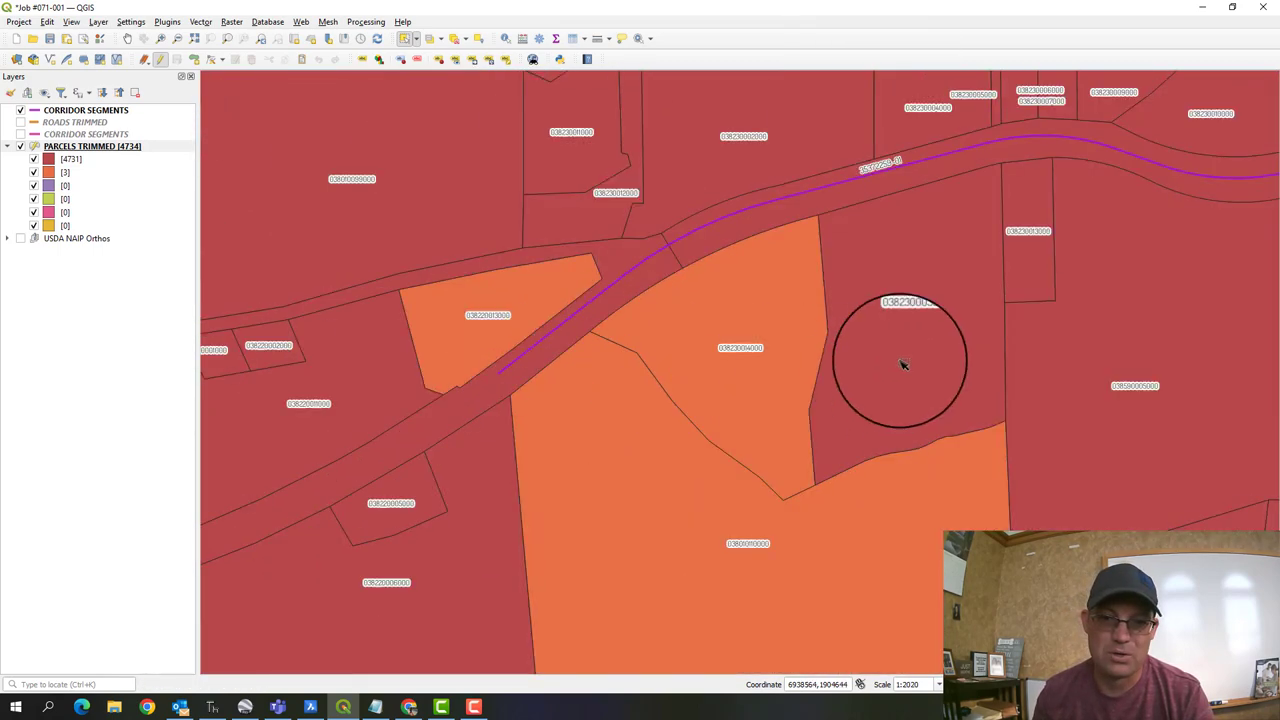
- Open the symbology of the PARCELS TRIMMED layer and label the Not Adjacent category Not Adjacent in the legend
{"action": "right_click", "coordinate": [113, 147]}
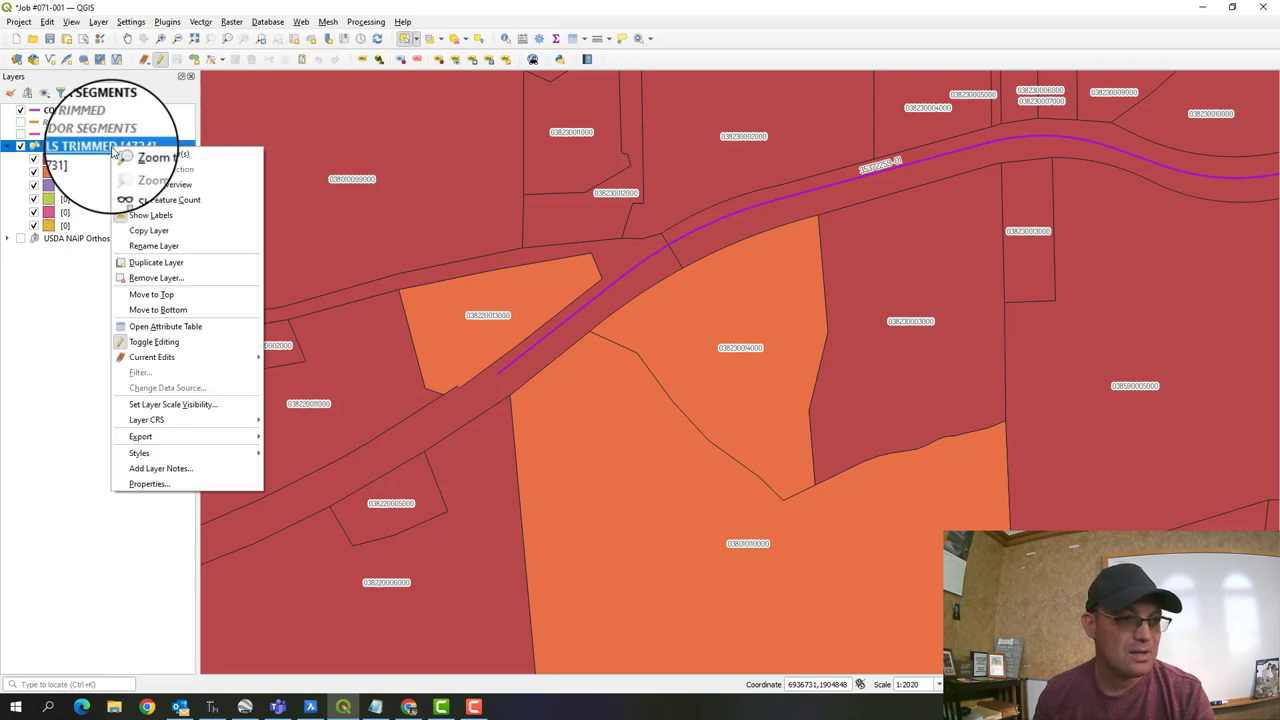
{"action": "left_click", "coordinate": [170, 488]}
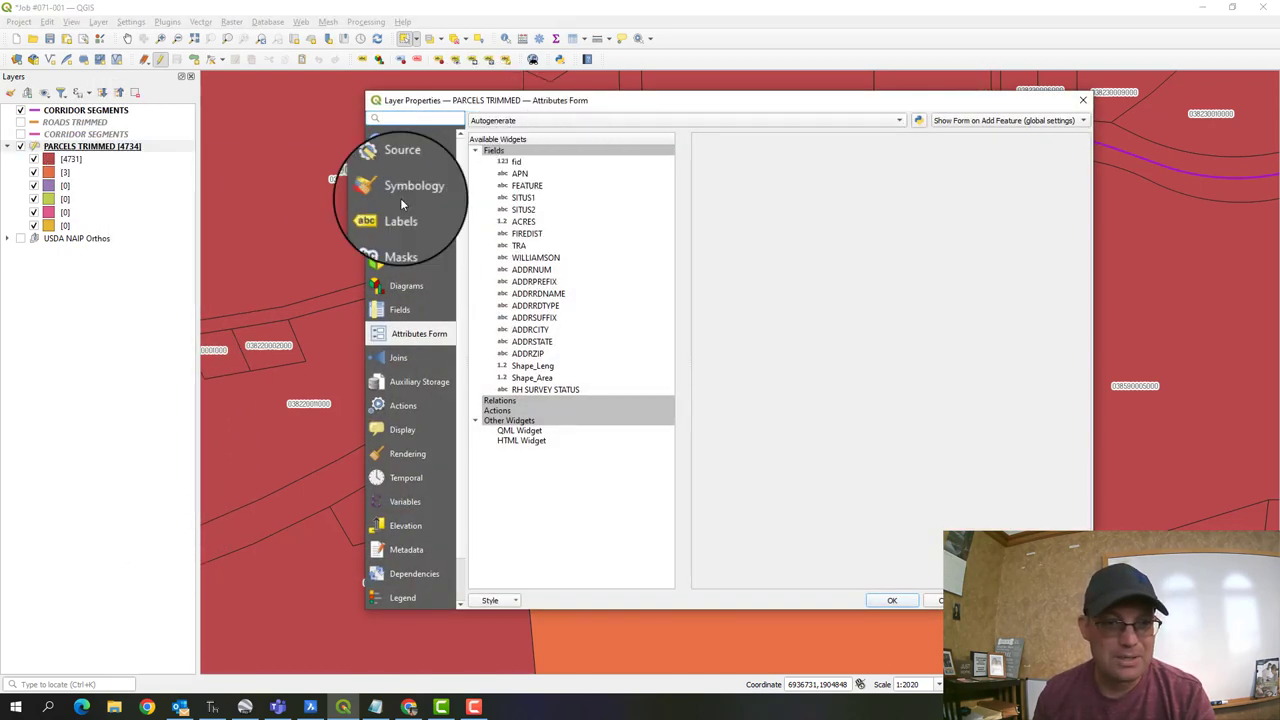
{"action": "left_click", "coordinate": [418, 190]}
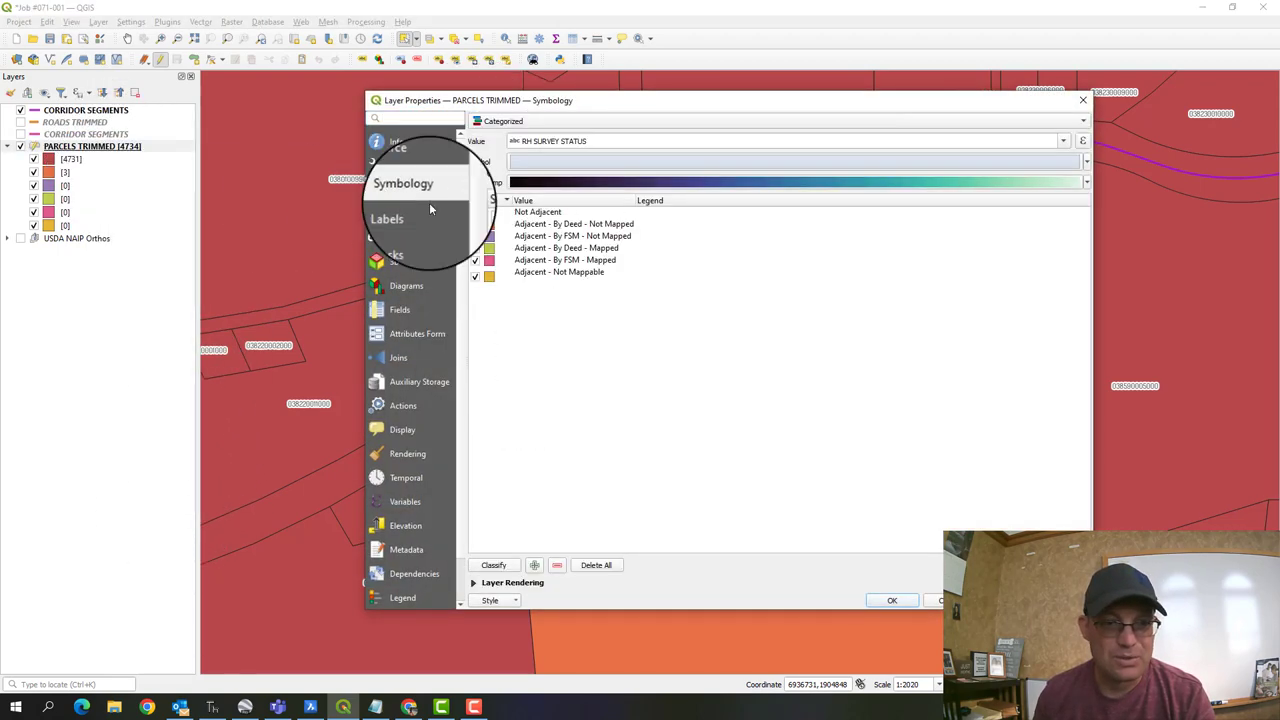
{"action": "left_click", "coordinate": [583, 274]}
{"action": "left_click", "coordinate": [650, 213]}
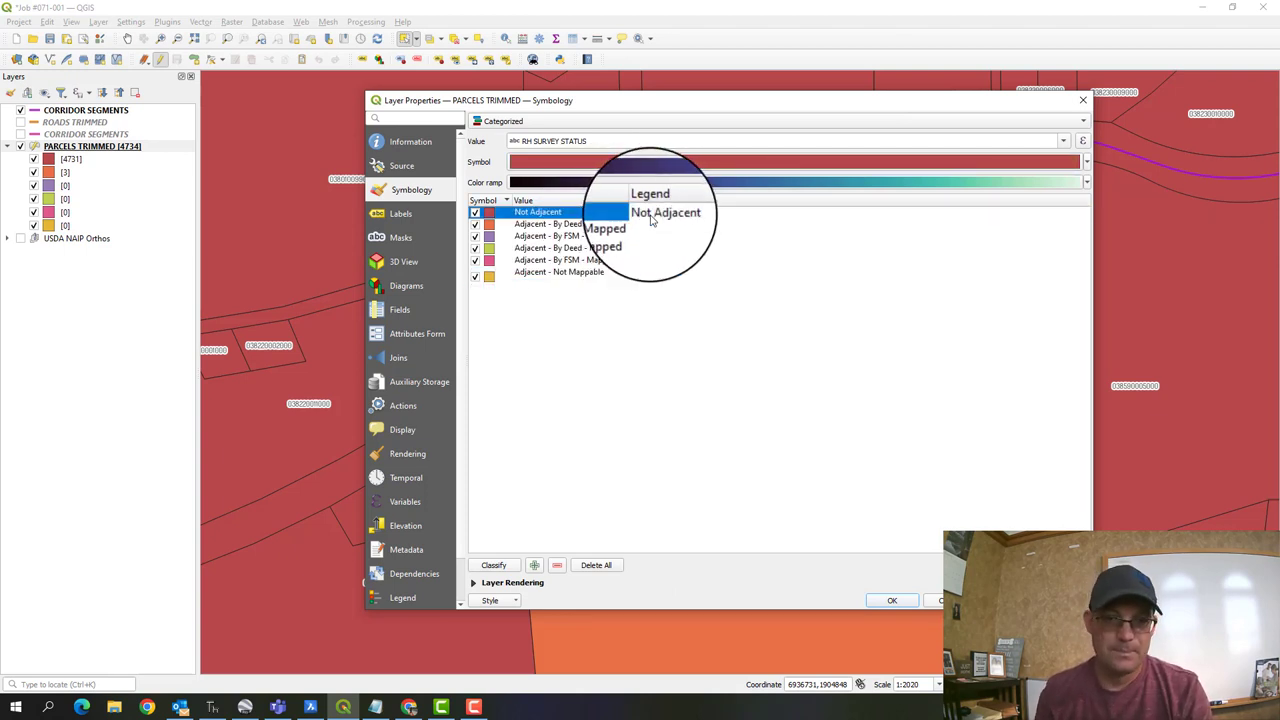
- Add legend labels Adjacent - By Deed - Not Mapped, Adjacent - By FSM - Not Mapped and Adjacent - By Deed - Mapped to their matching categories
{"action": "left_click", "coordinate": [660, 237]}
{"action": "double_click", "coordinate": [620, 225]}
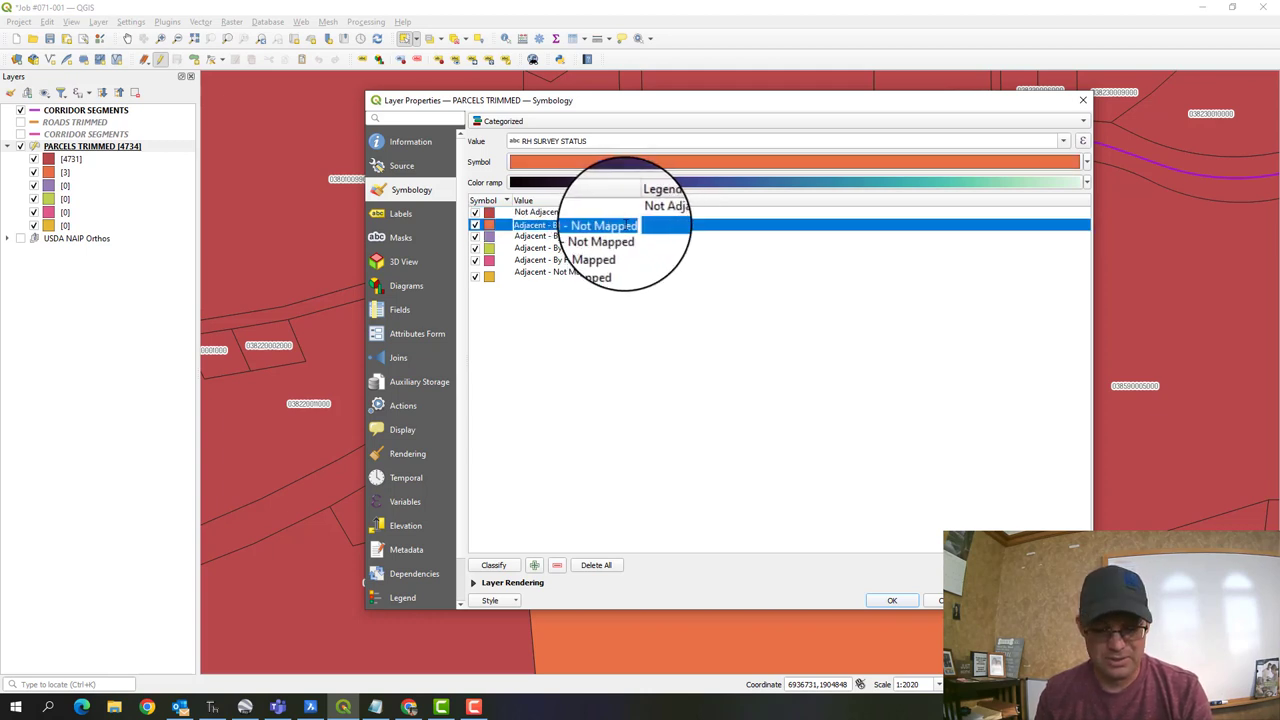
{"action": "key", "text": "Escape"}
{"action": "left_click", "coordinate": [658, 237]}
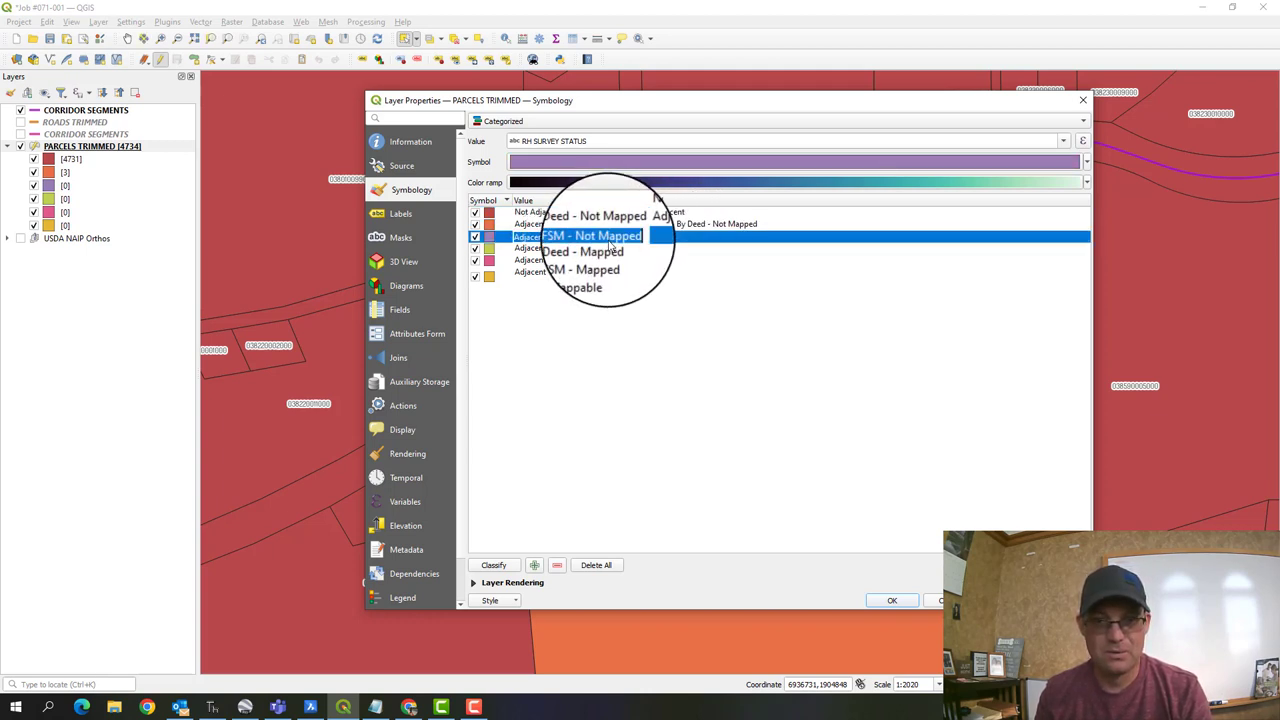
{"action": "left_click", "coordinate": [656, 238]}
{"action": "left_click", "coordinate": [658, 248]}
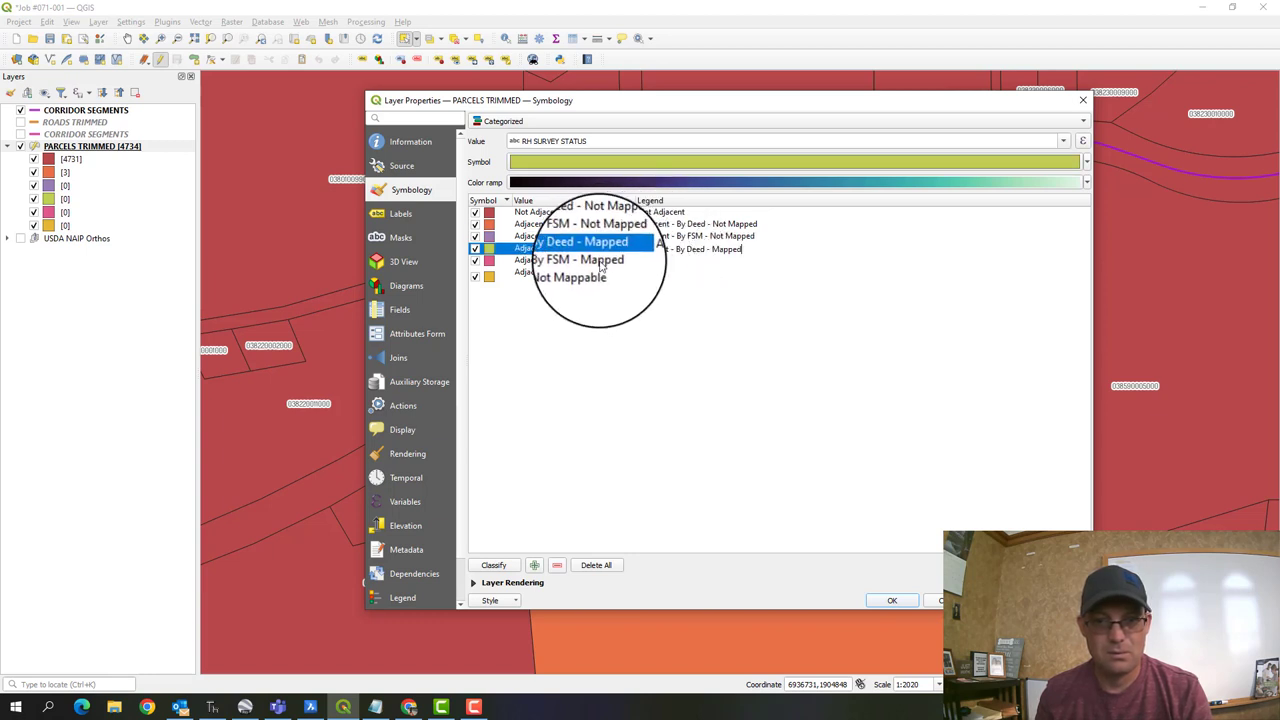
- Add legend labels Adjacent - By FSM - Mapped and Adjacent - Not Mappable to the last two matching categories
{"action": "left_click", "coordinate": [706, 261]}
{"action": "left_click", "coordinate": [708, 262]}
{"action": "left_click", "coordinate": [700, 268]}
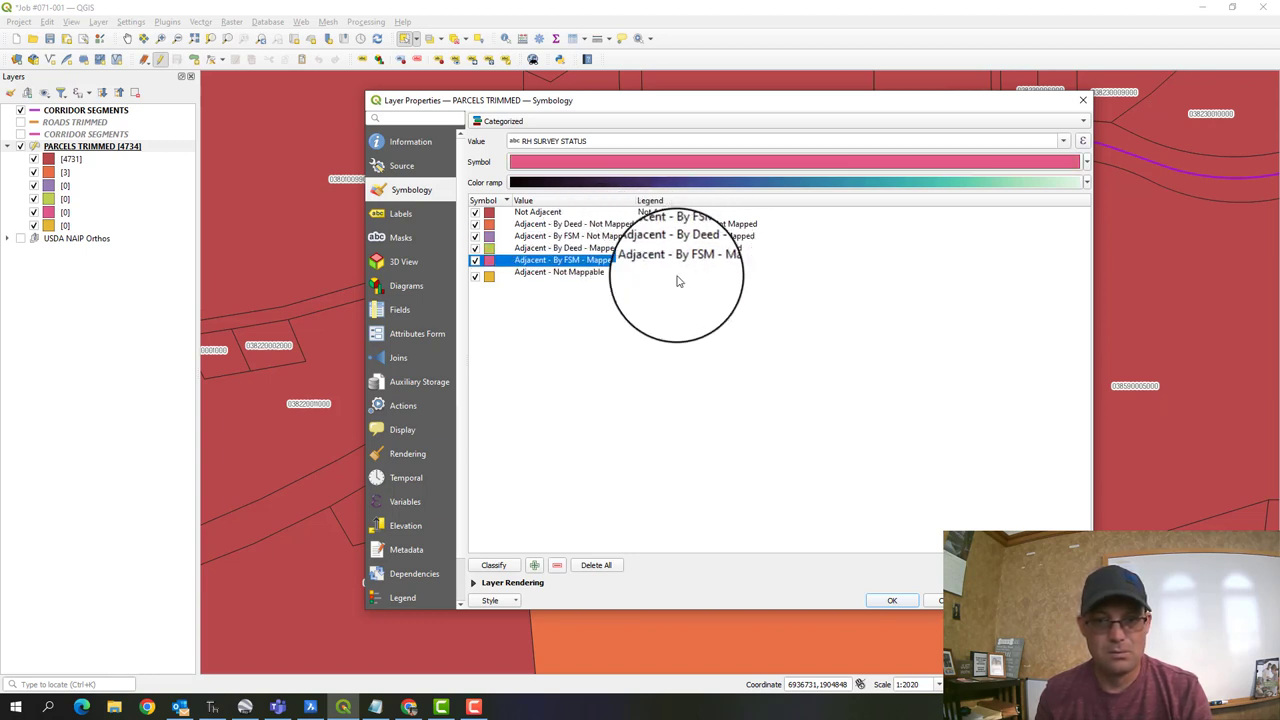
{"action": "left_click", "coordinate": [583, 275]}
{"action": "left_click", "coordinate": [600, 277]}
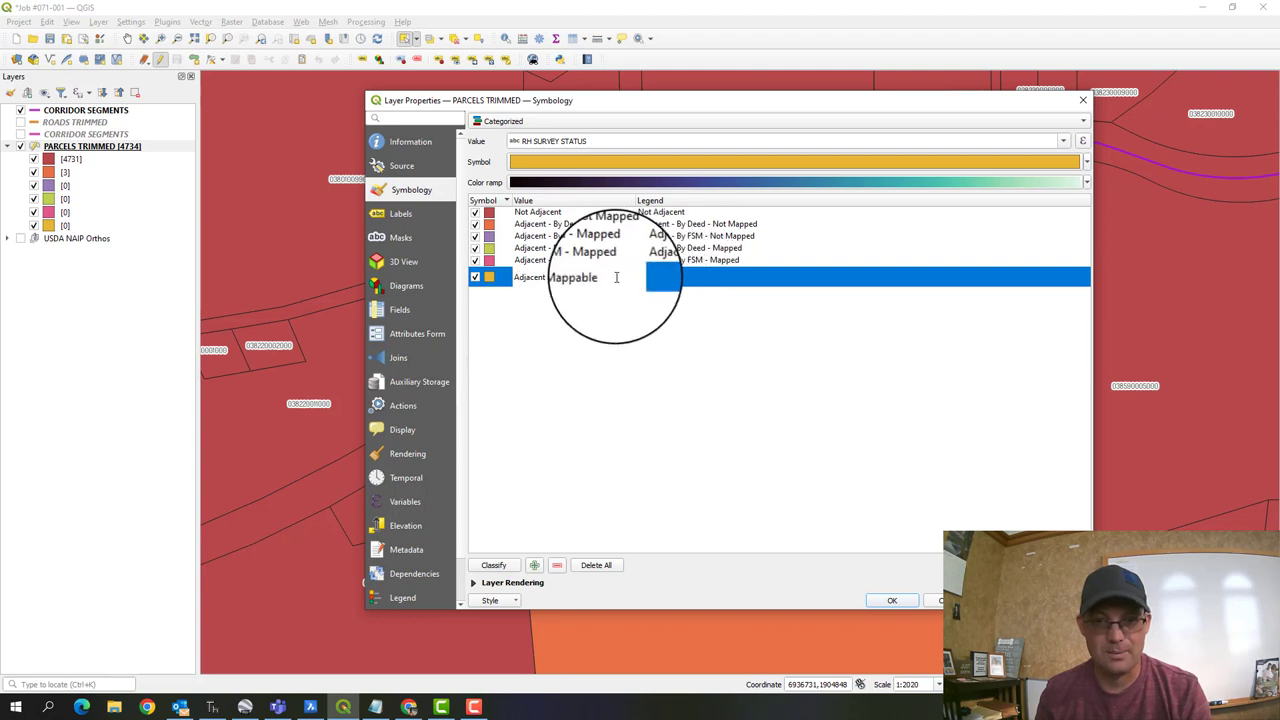
{"action": "key", "text": "Return"}
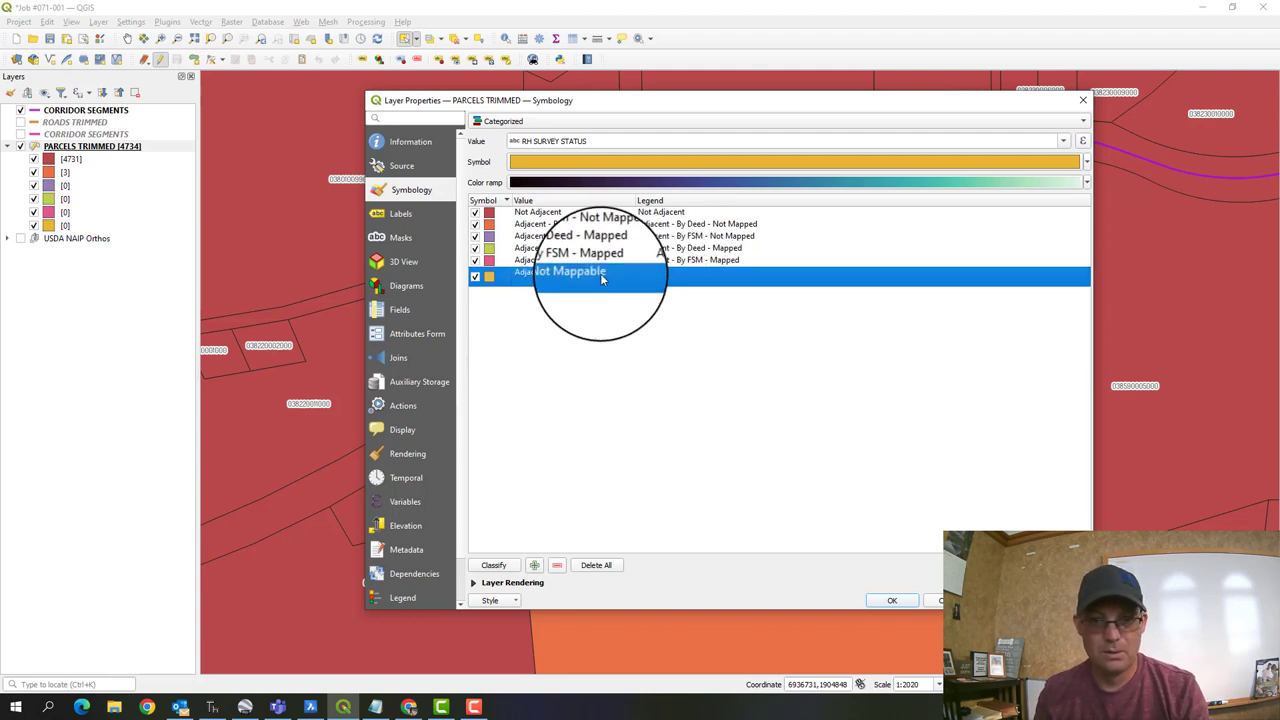
{"action": "left_click", "coordinate": [600, 273]}
{"action": "left_click", "coordinate": [701, 275]}
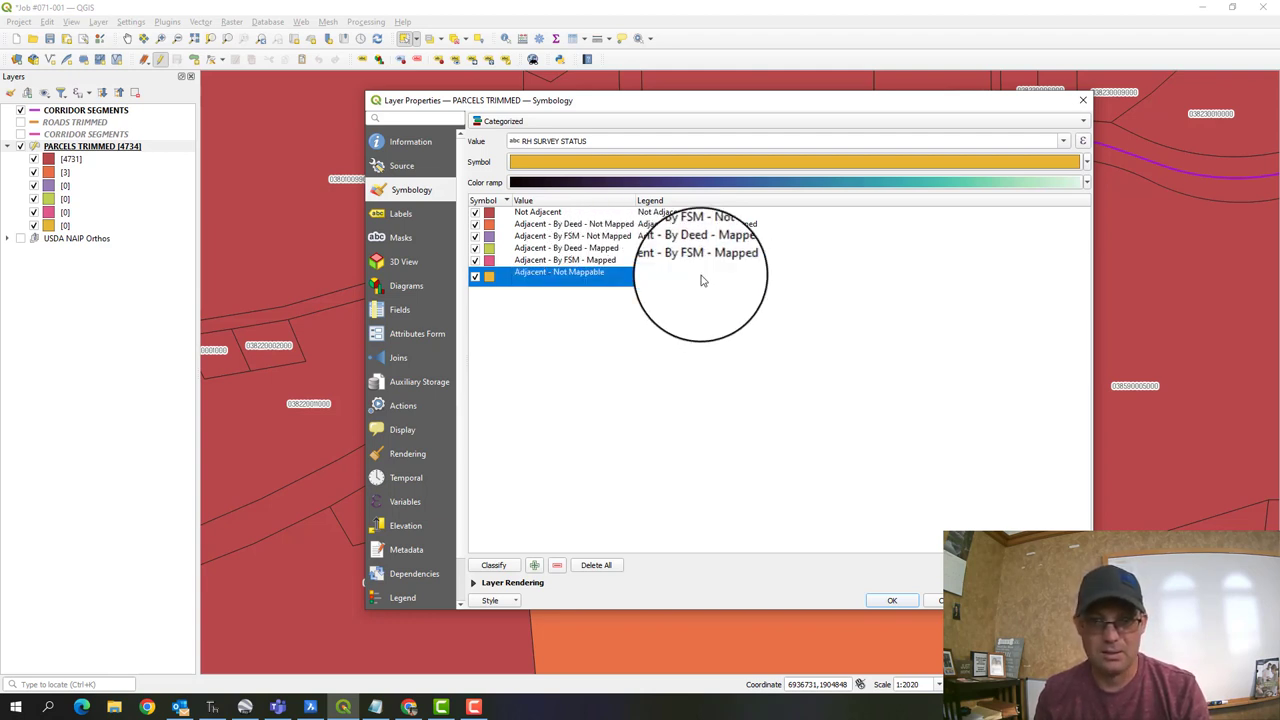
- Apply the symbology changes and widen the layer list to show the full legend labels
{"action": "left_click", "coordinate": [900, 601]}
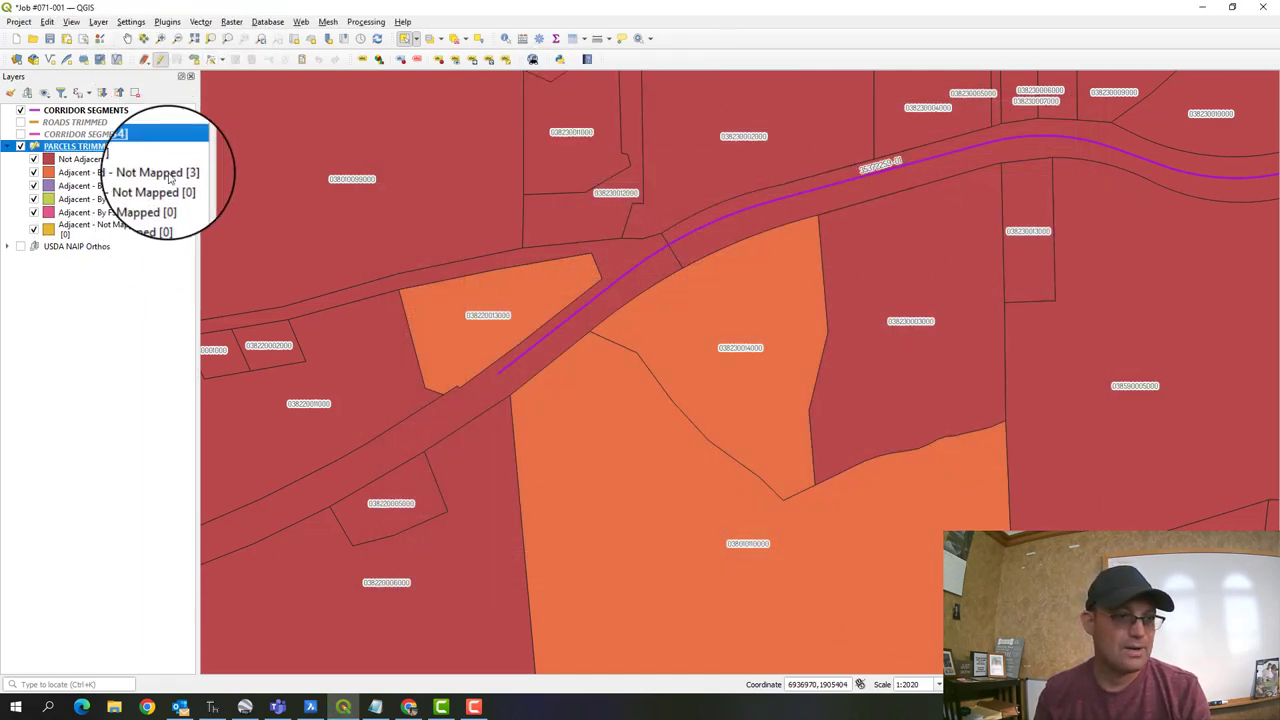
{"action": "left_click_drag", "start_coordinate": [197, 205], "coordinate": [266, 206]}
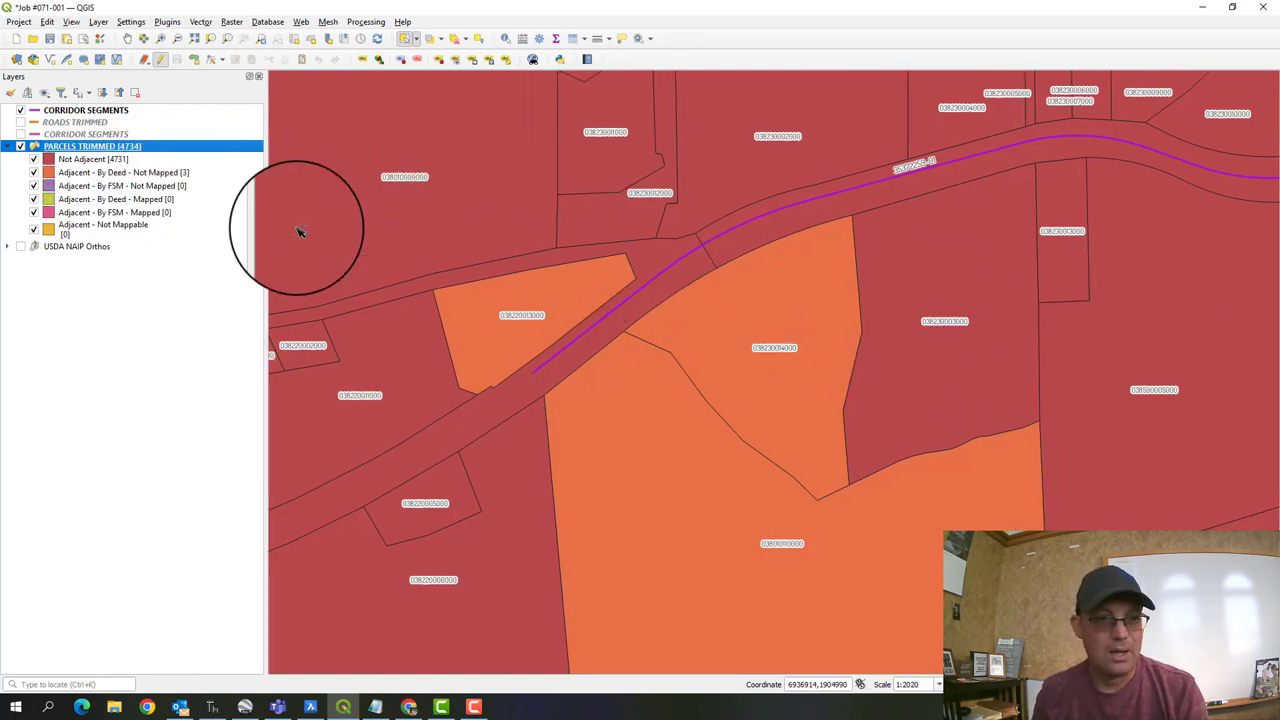
- Select the large parcel along the corridor's north side and bring its record to the first row of the attribute table
{"action": "left_click_drag", "start_coordinate": [1043, 216], "coordinate": [875, 238]}
{"action": "left_click_drag", "start_coordinate": [488, 254], "coordinate": [614, 277]}
{"action": "left_click", "coordinate": [618, 301]}
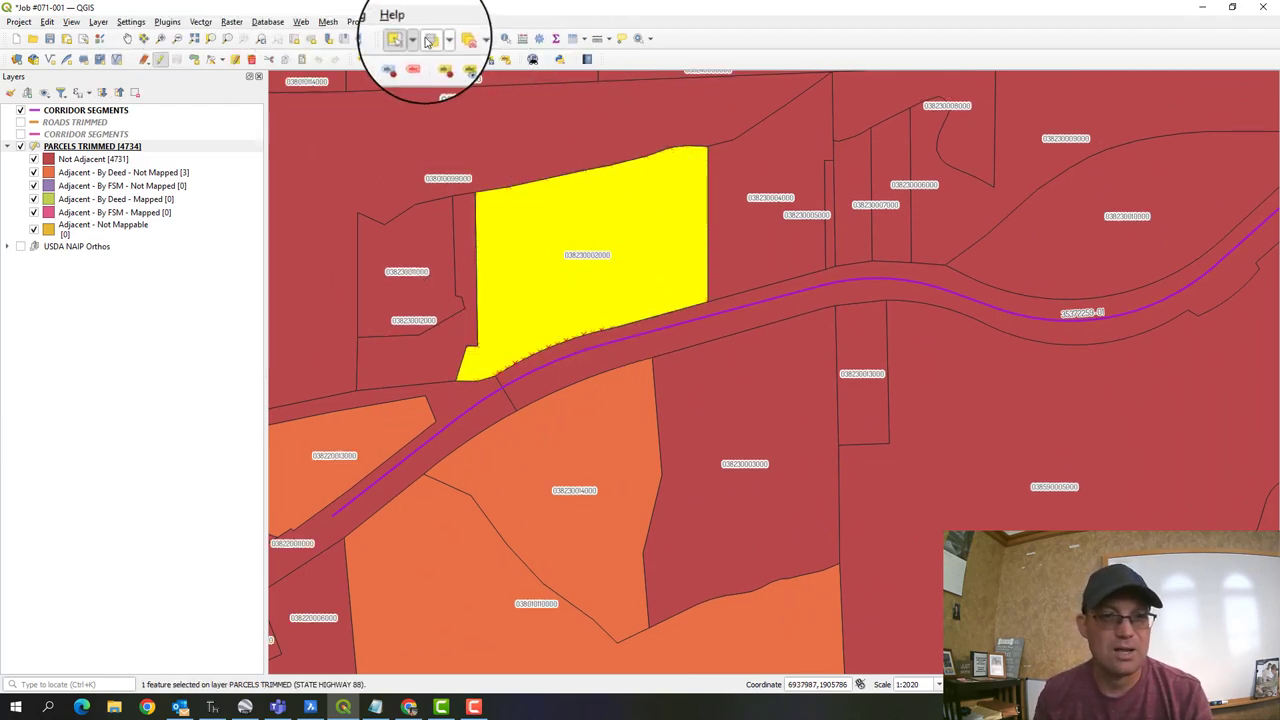
{"action": "left_click", "coordinate": [573, 42]}
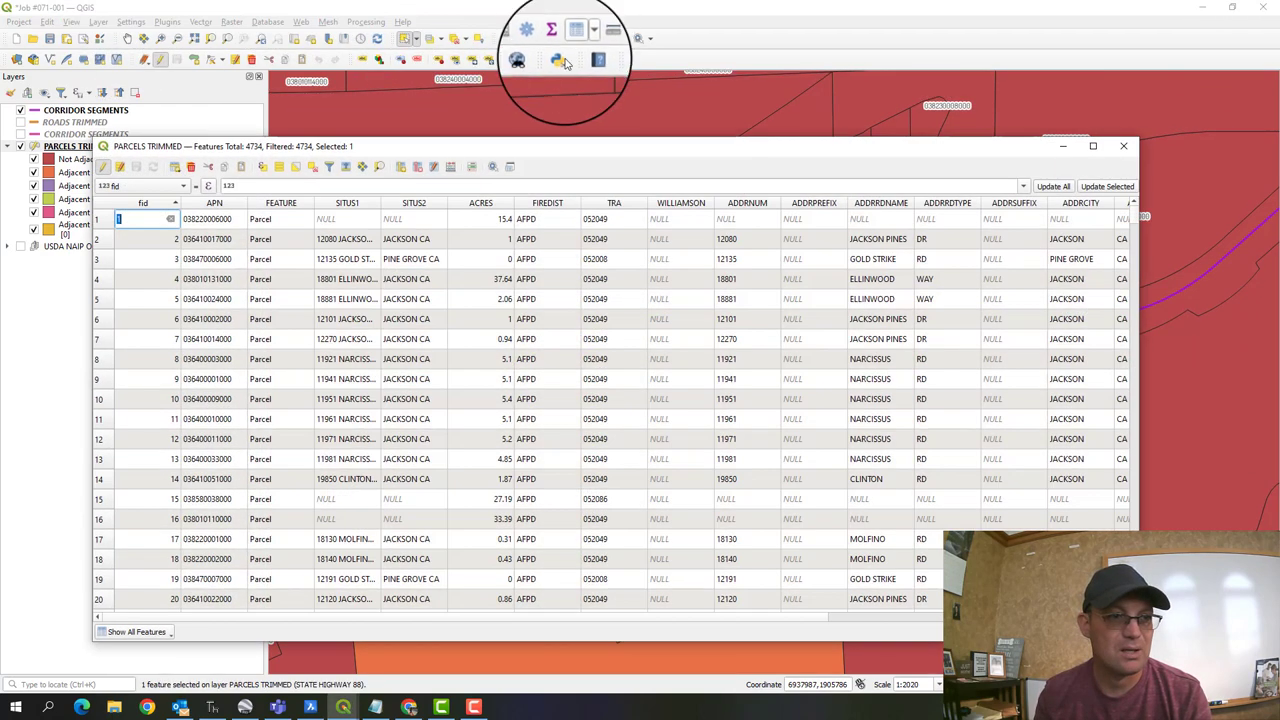
{"action": "left_click", "coordinate": [343, 166]}
{"action": "left_click_drag", "start_coordinate": [380, 617], "coordinate": [845, 630]}
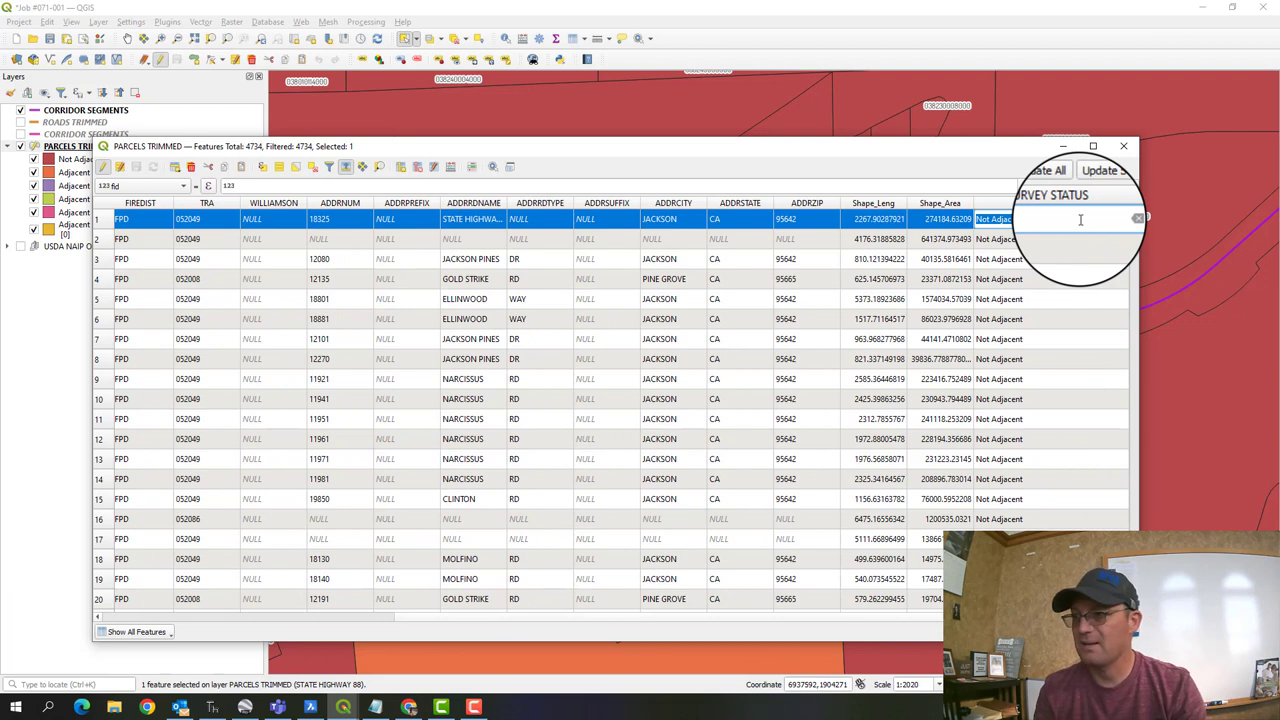
- Set the selected parcel's RH SURVEY STATUS to Adjacent - By FSM - Not Mapped, save the edits, and close the attribute table
{"action": "key", "text": "alt+Tab"}
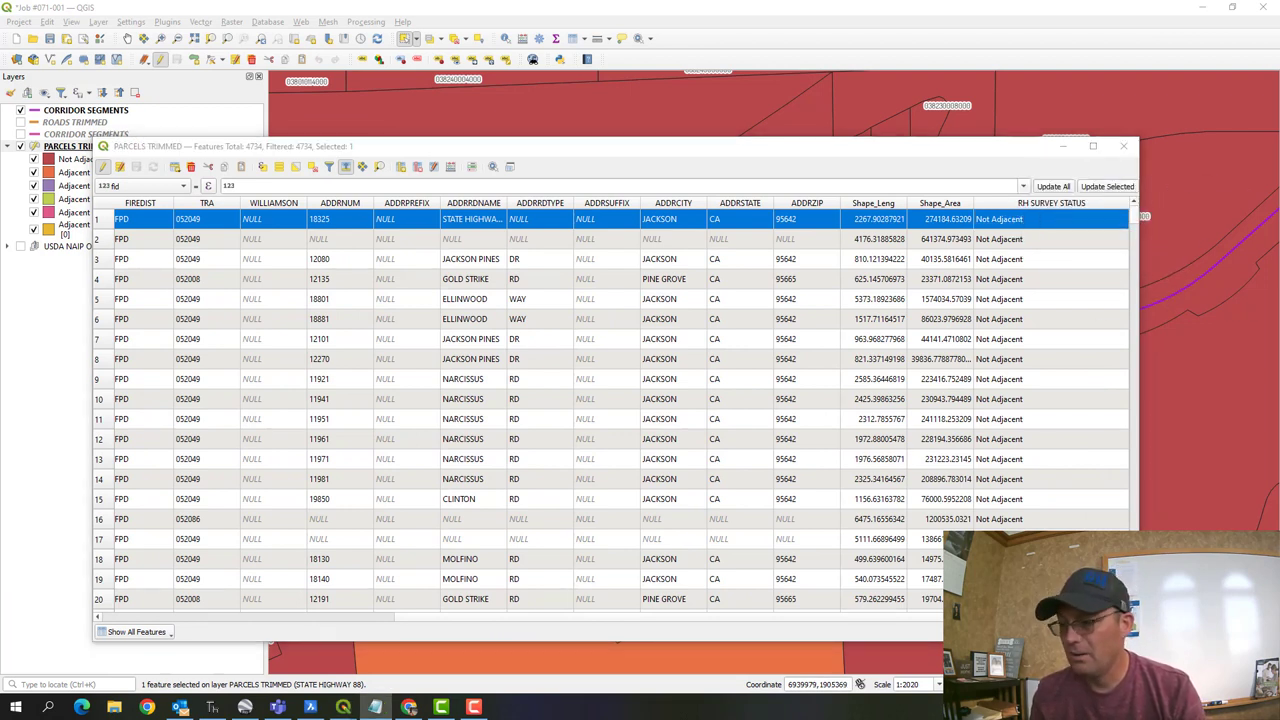
{"action": "left_click", "coordinate": [1038, 226]}
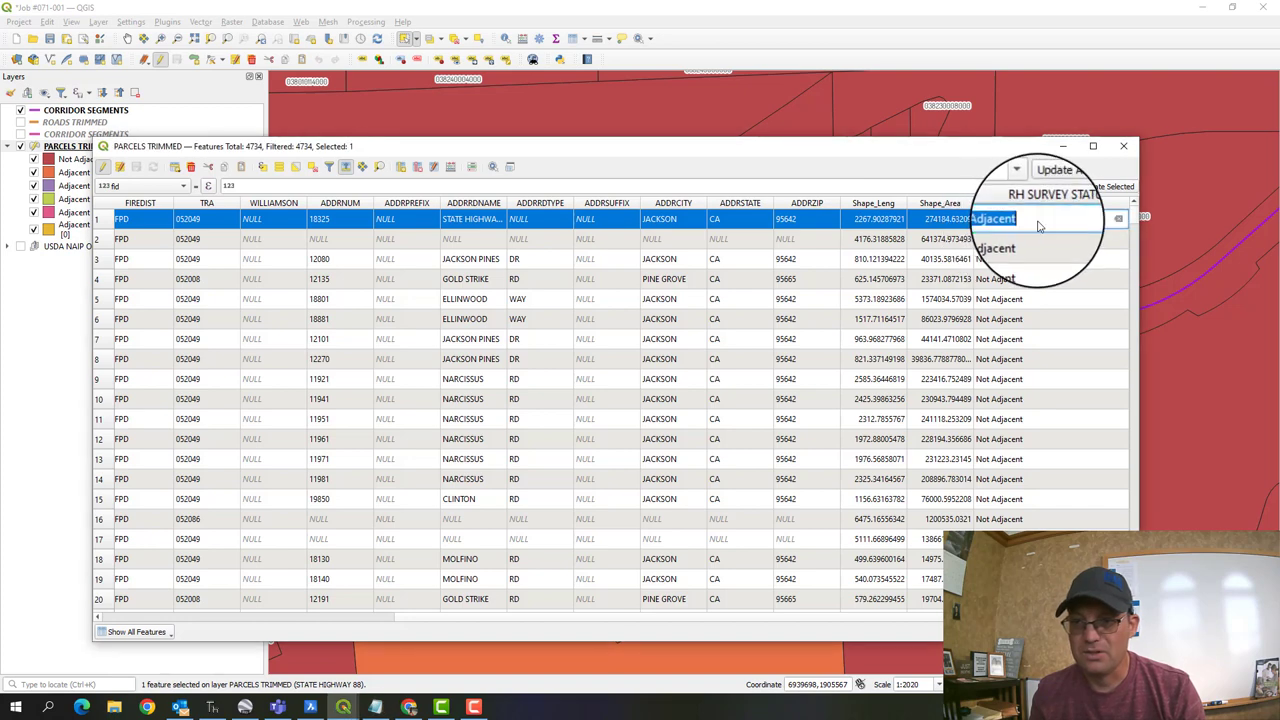
{"action": "type", "text": "N"}
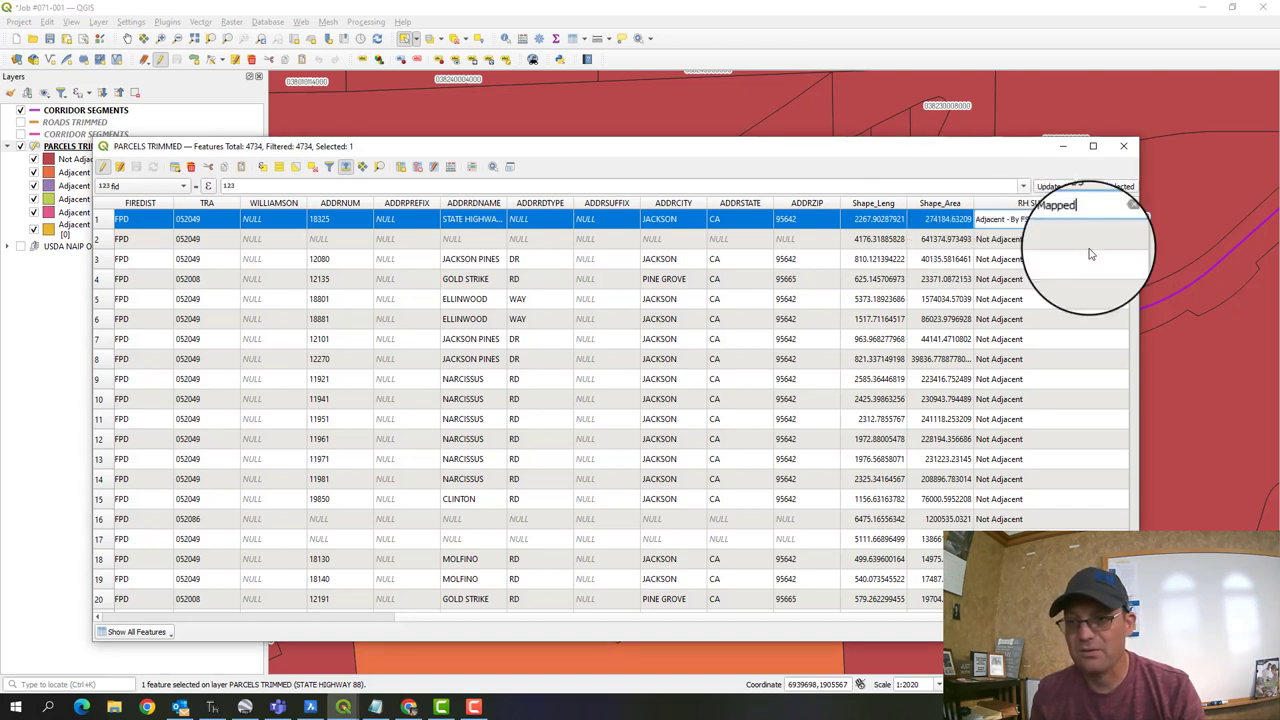
{"action": "left_click", "coordinate": [1045, 270]}
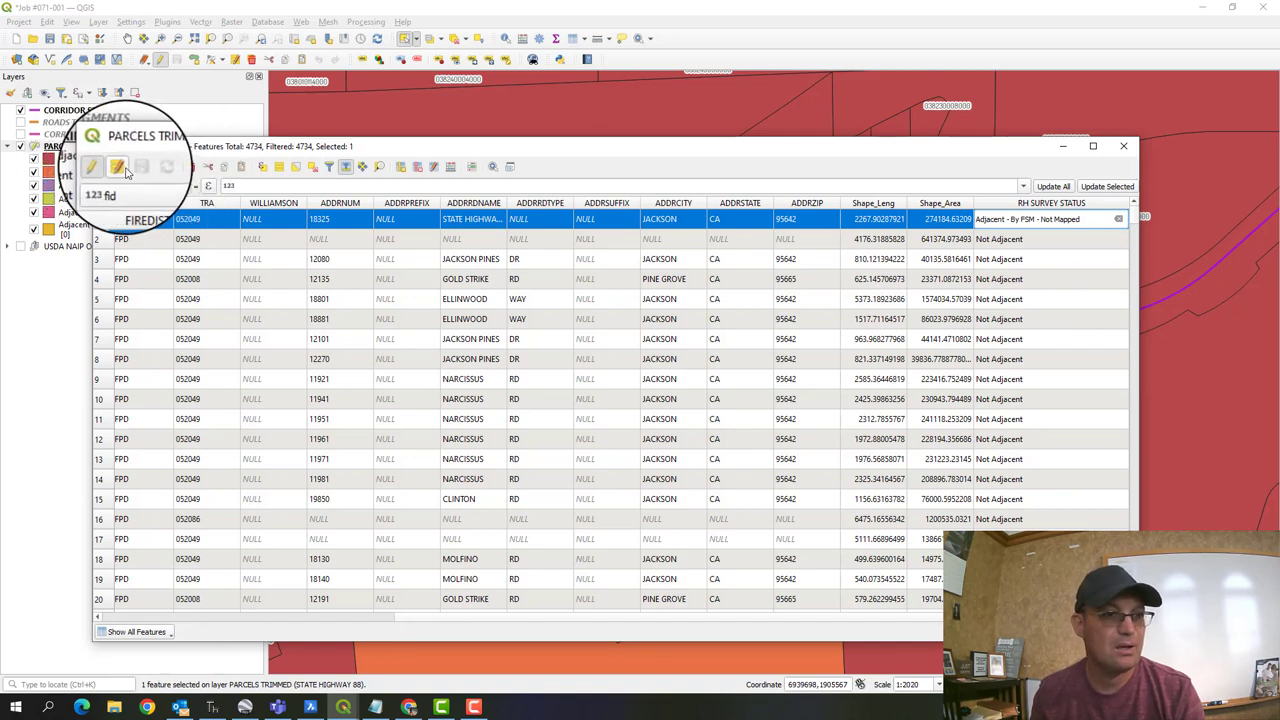
{"action": "double_click", "coordinate": [935, 299]}
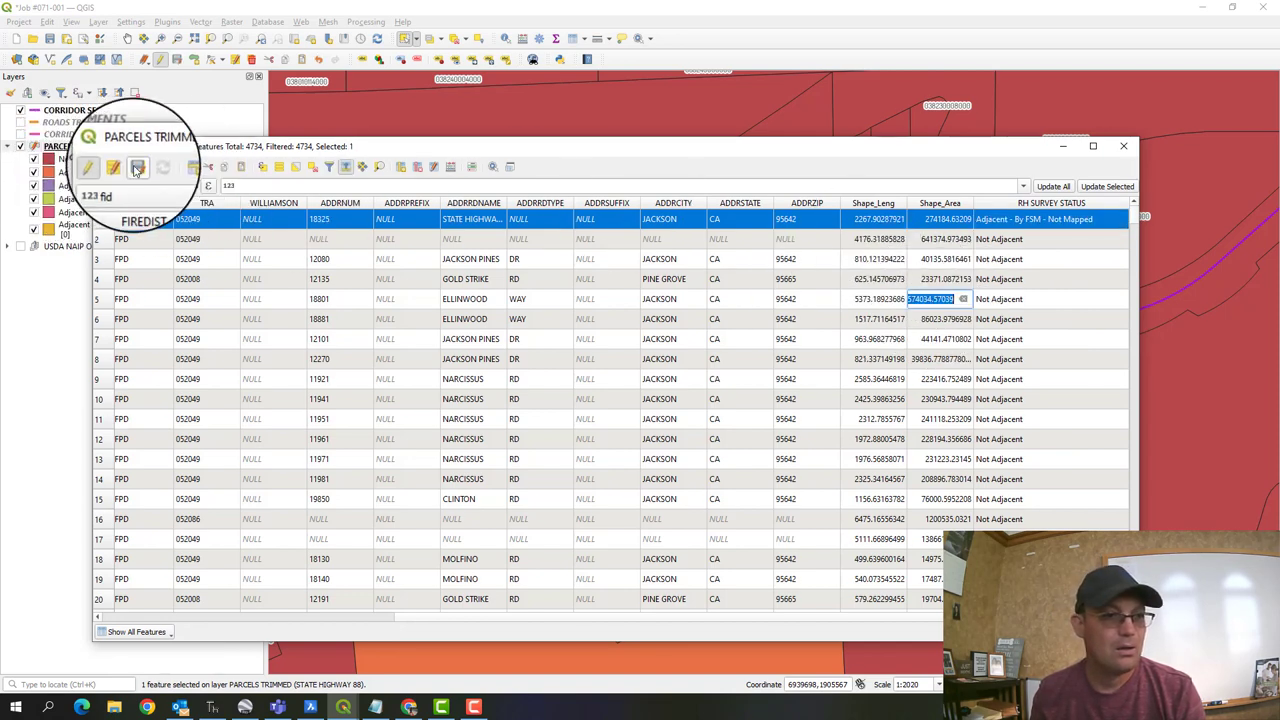
{"action": "left_click", "coordinate": [137, 170]}
{"action": "left_click", "coordinate": [1123, 146]}
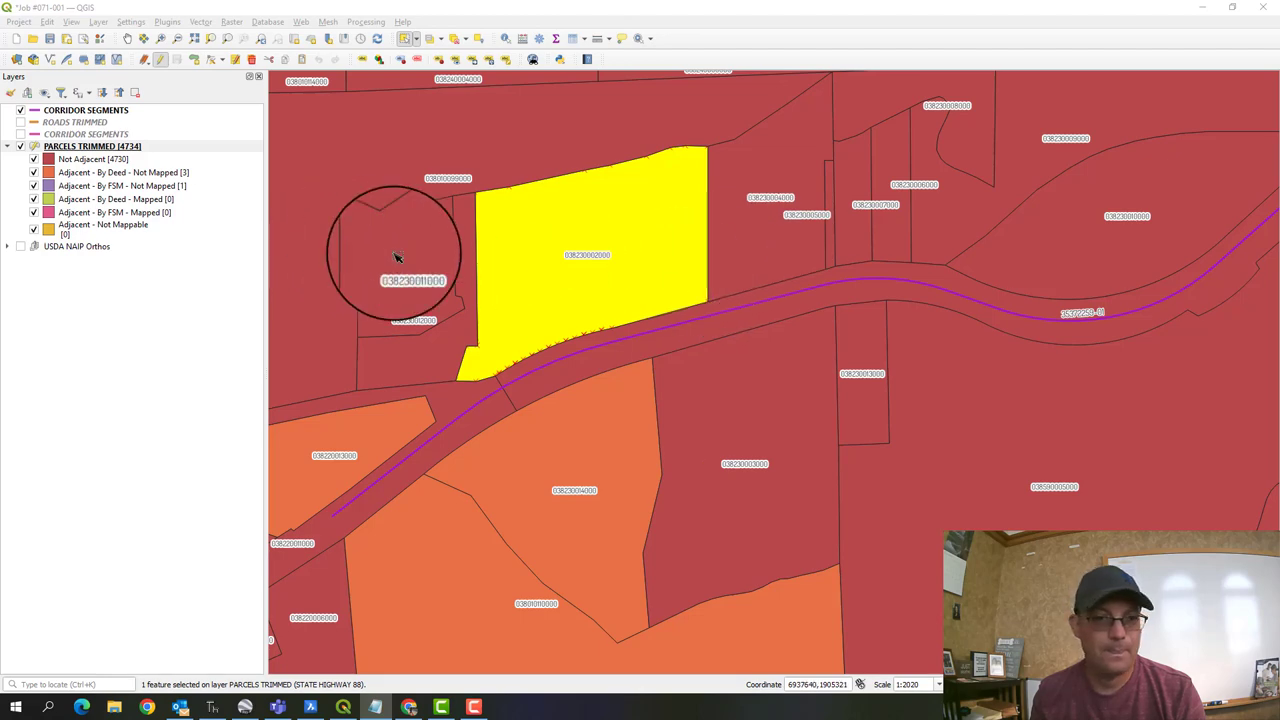
- Clear the parcel selection and examine the updated parcel's category colour on the north side of the corridor
{"action": "scroll", "coordinate": [540, 335], "scroll_direction": "down", "scroll_amount": 4}
{"action": "left_click", "coordinate": [349, 409]}
{"action": "scroll", "coordinate": [555, 328], "scroll_direction": "up", "scroll_amount": 4}
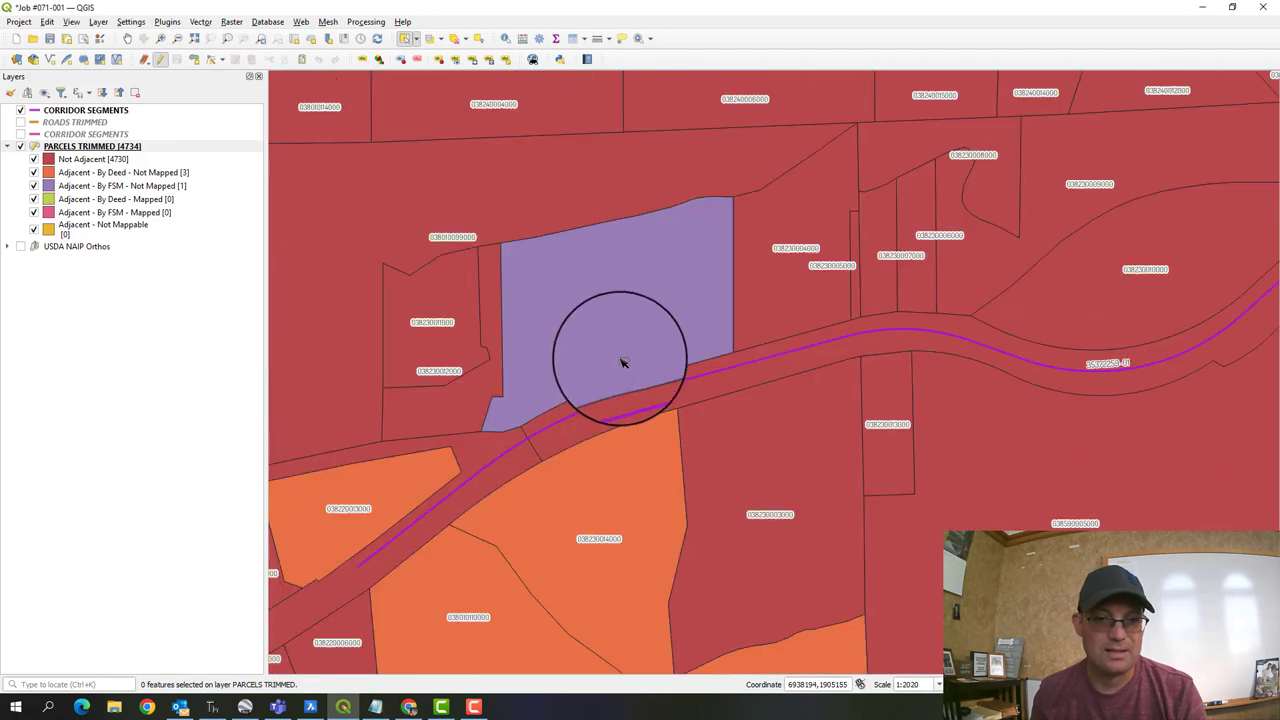